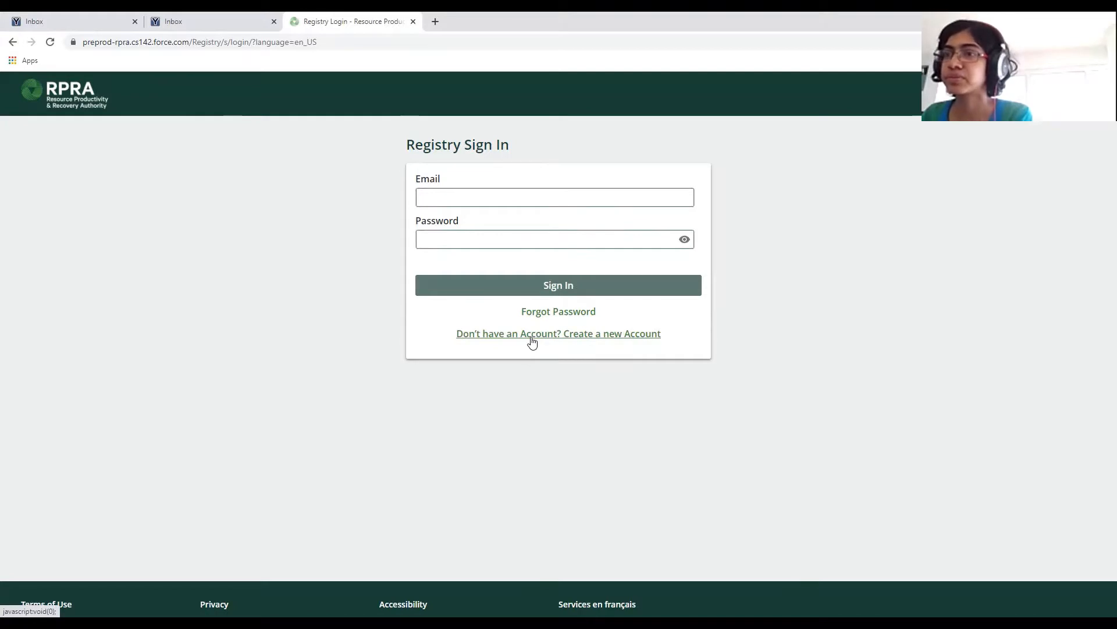
Start a new RPRA account and reach the empty CRA Business Number field.
click(531, 334)
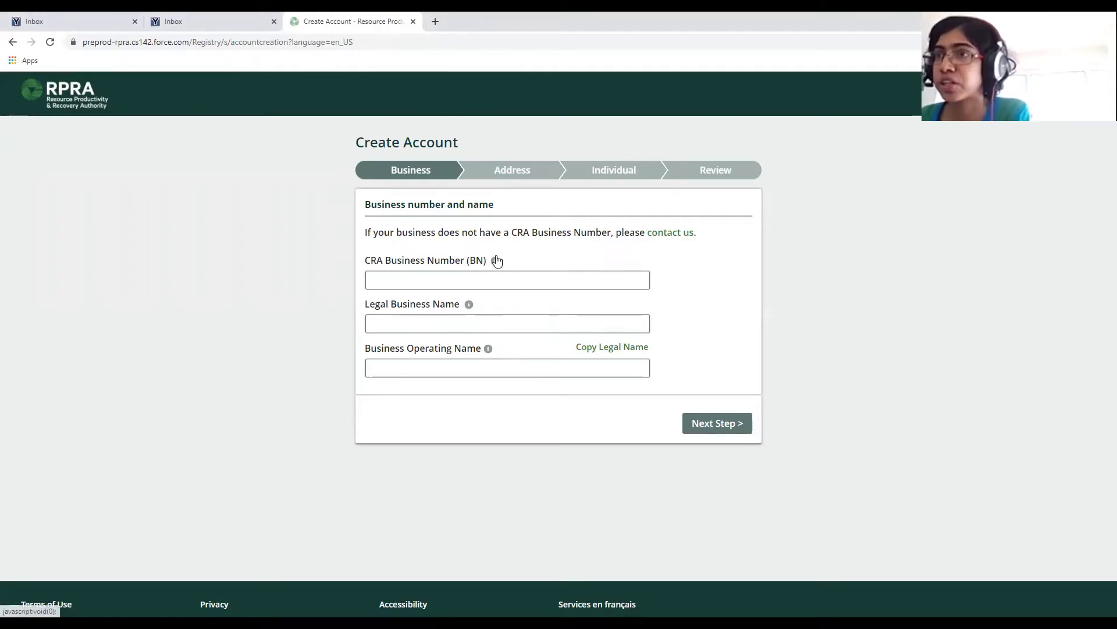
mouse_move(496, 263)
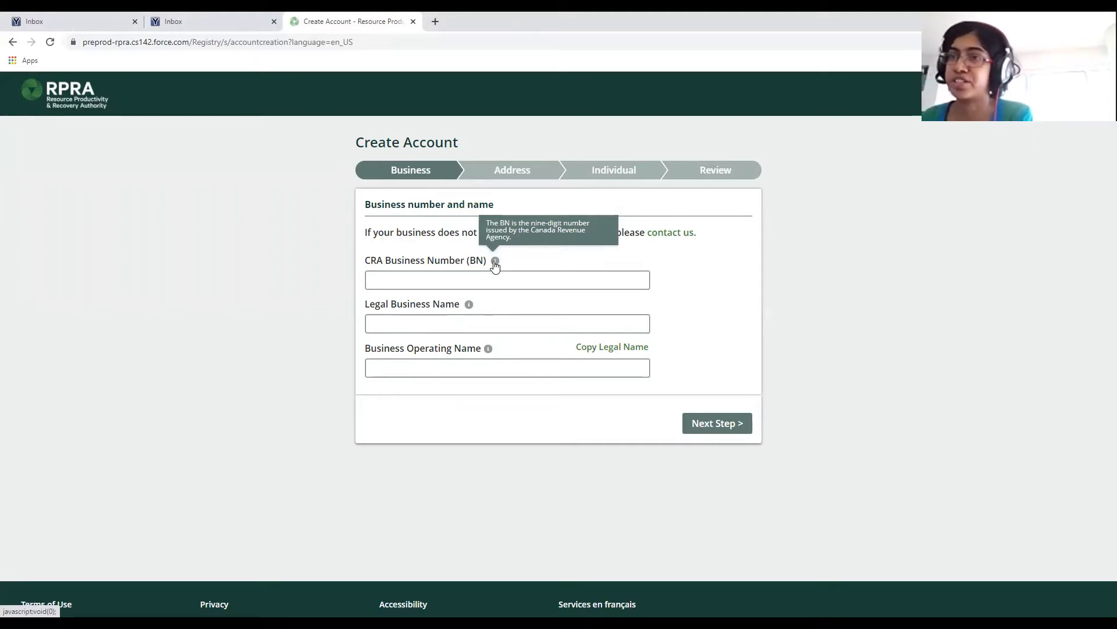
click(504, 280)
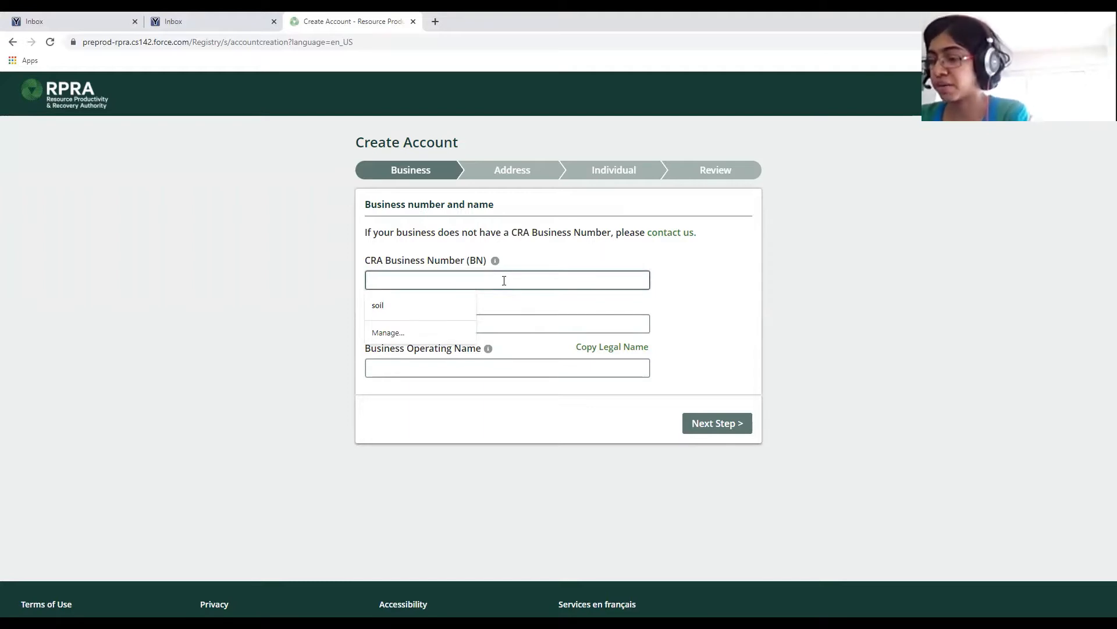
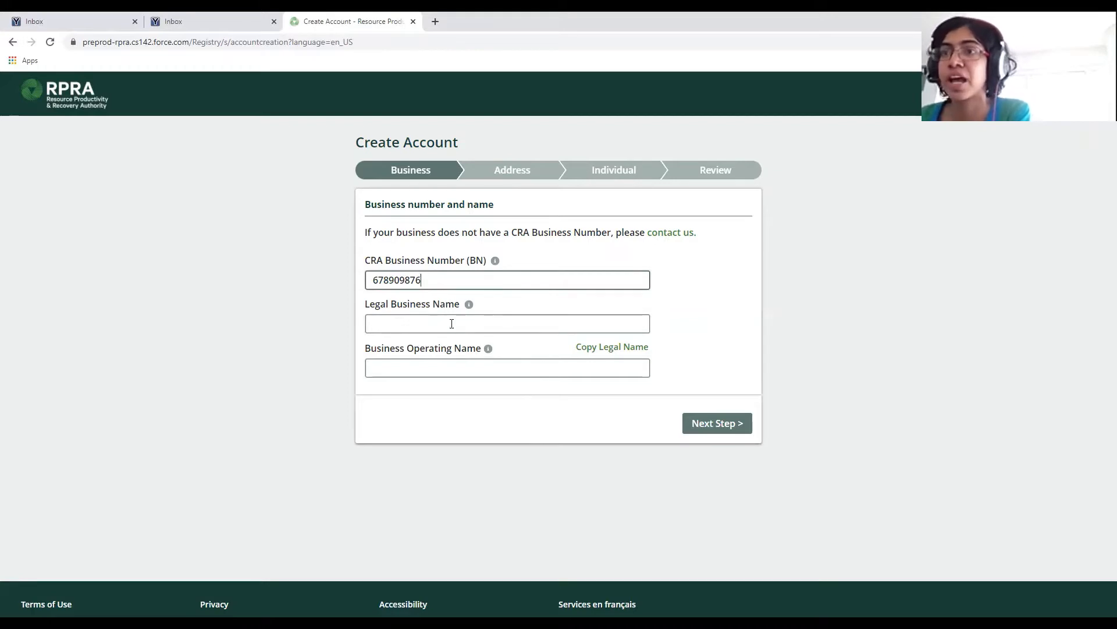
Enter the CRA business number and dismiss the autofill suggestions.
click(473, 323)
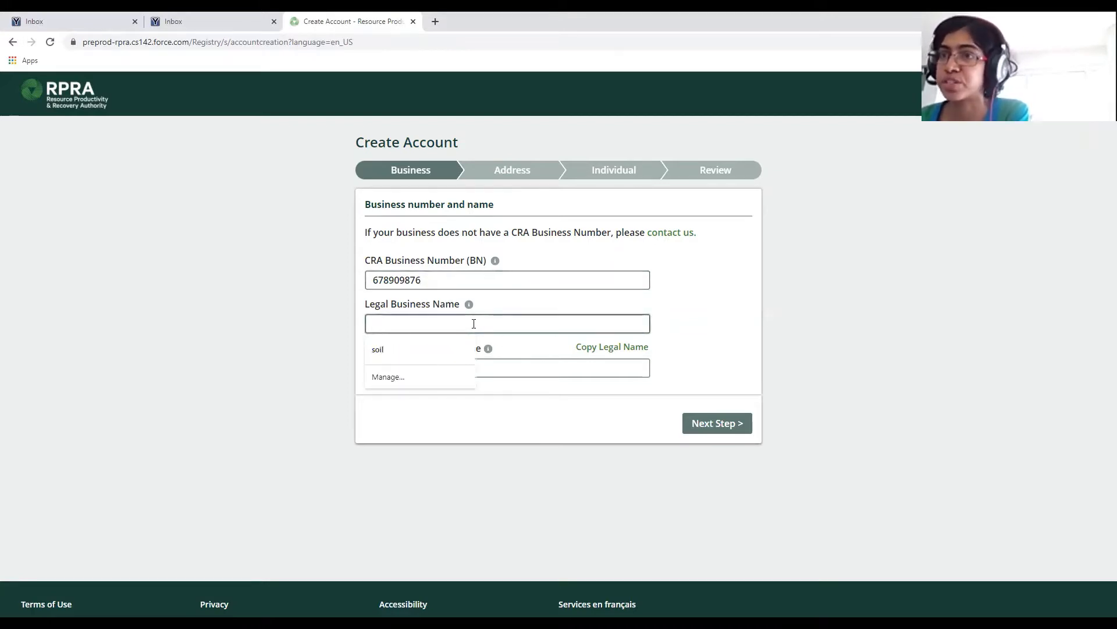
click(632, 311)
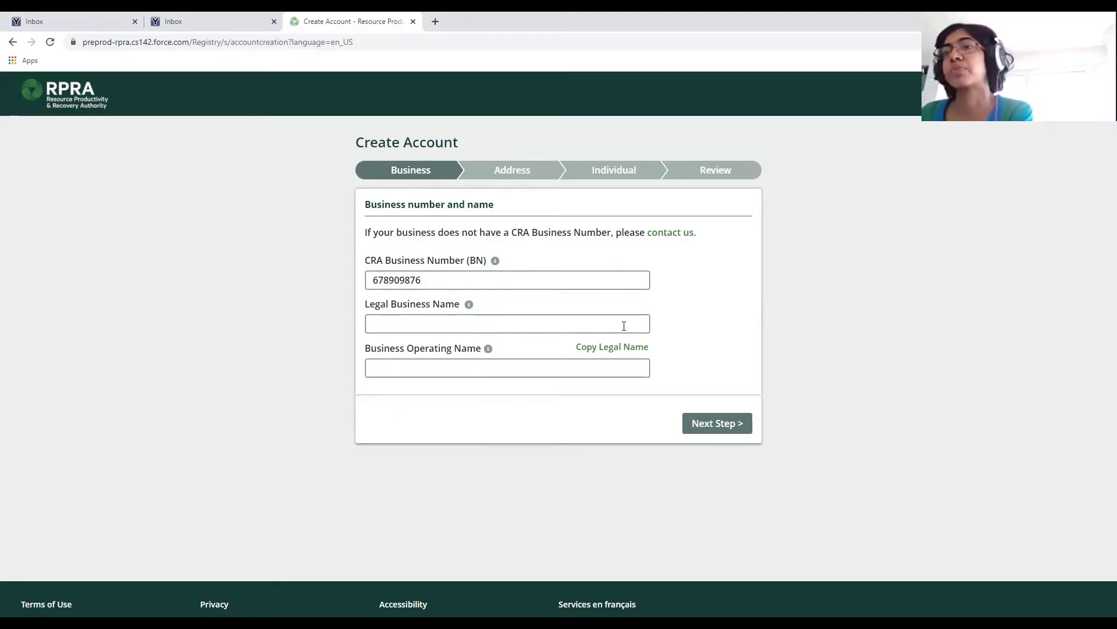
Enter legal business name 'Excess Soils 123' and copy it into the operating name.
click(624, 326)
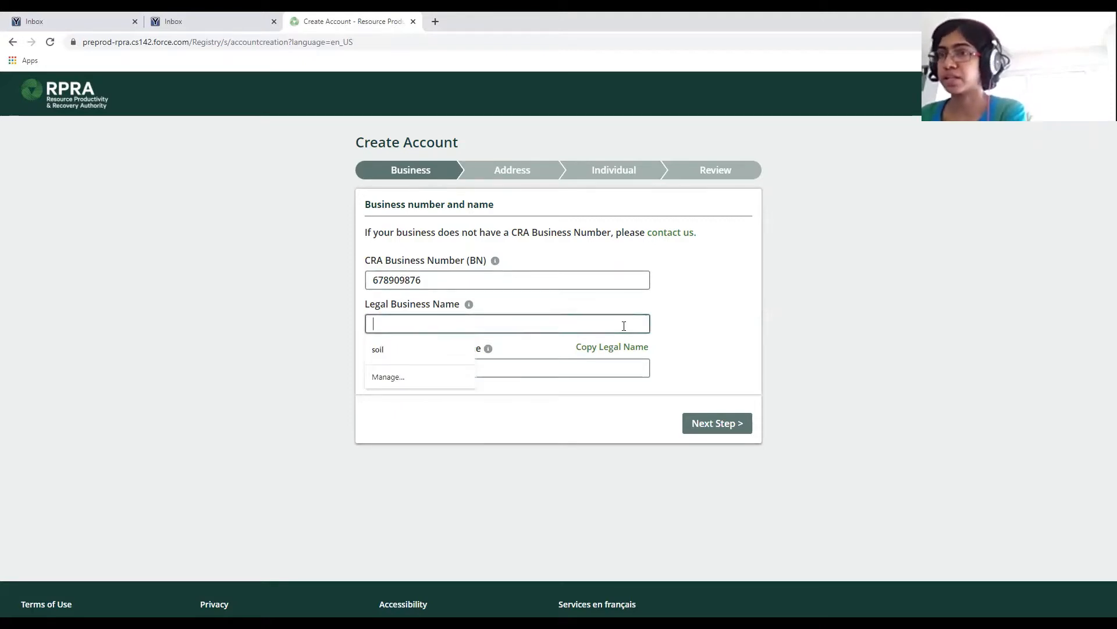
text(Excess Soils)
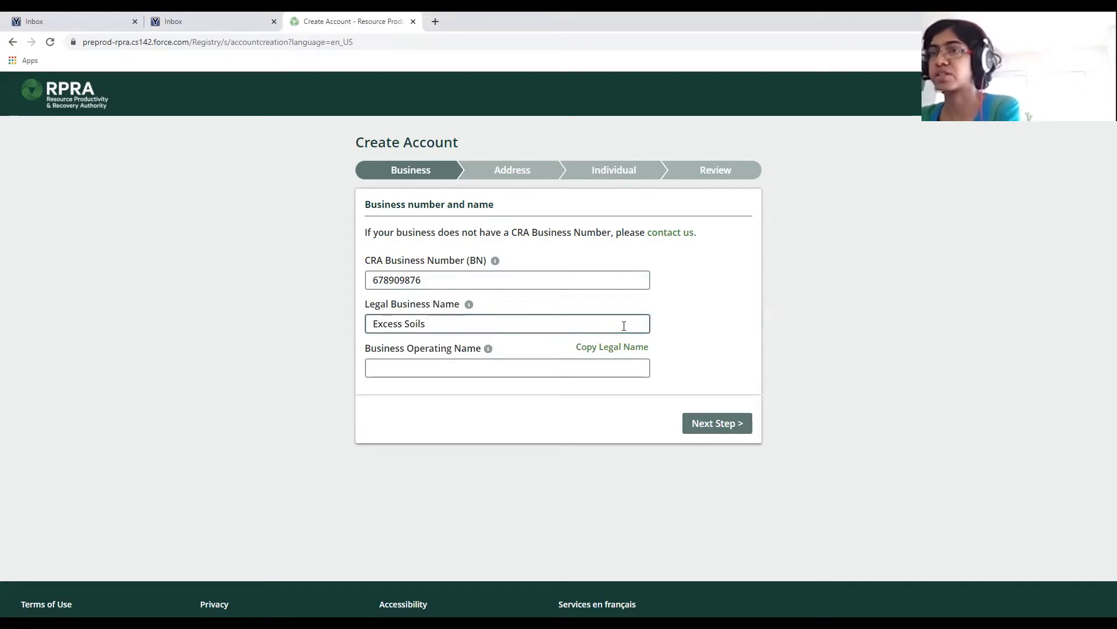
text( 123)
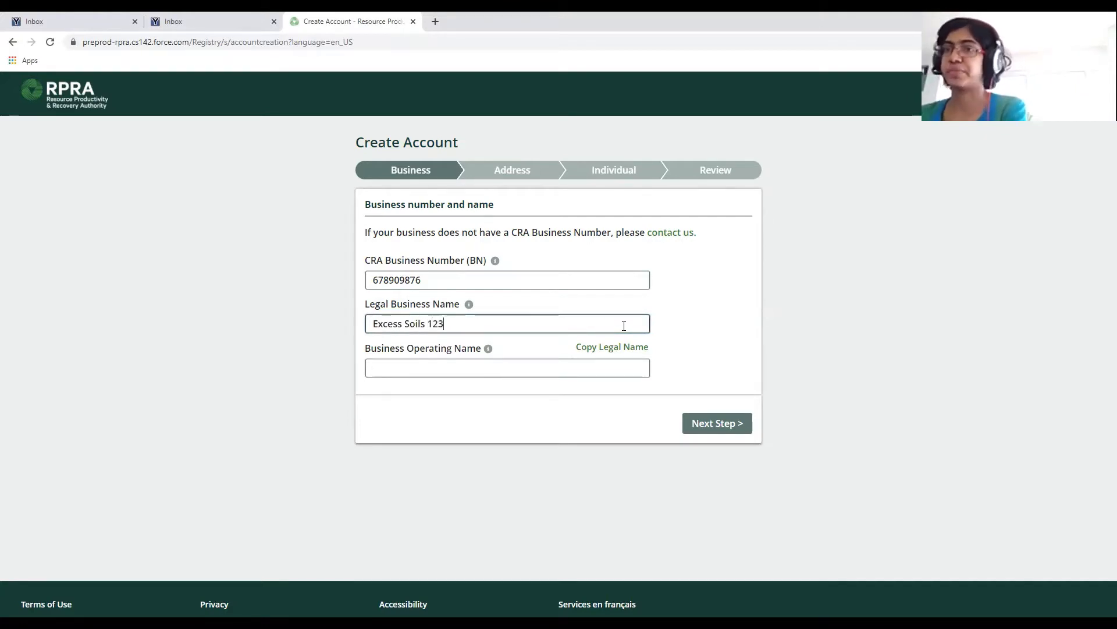
click(468, 305)
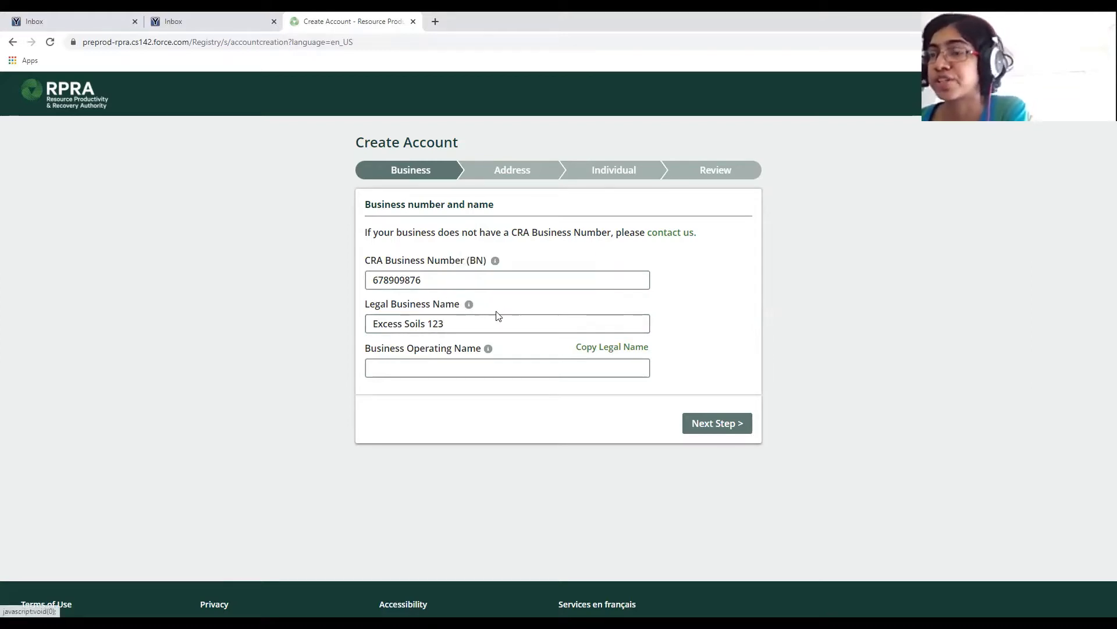
mouse_move(470, 307)
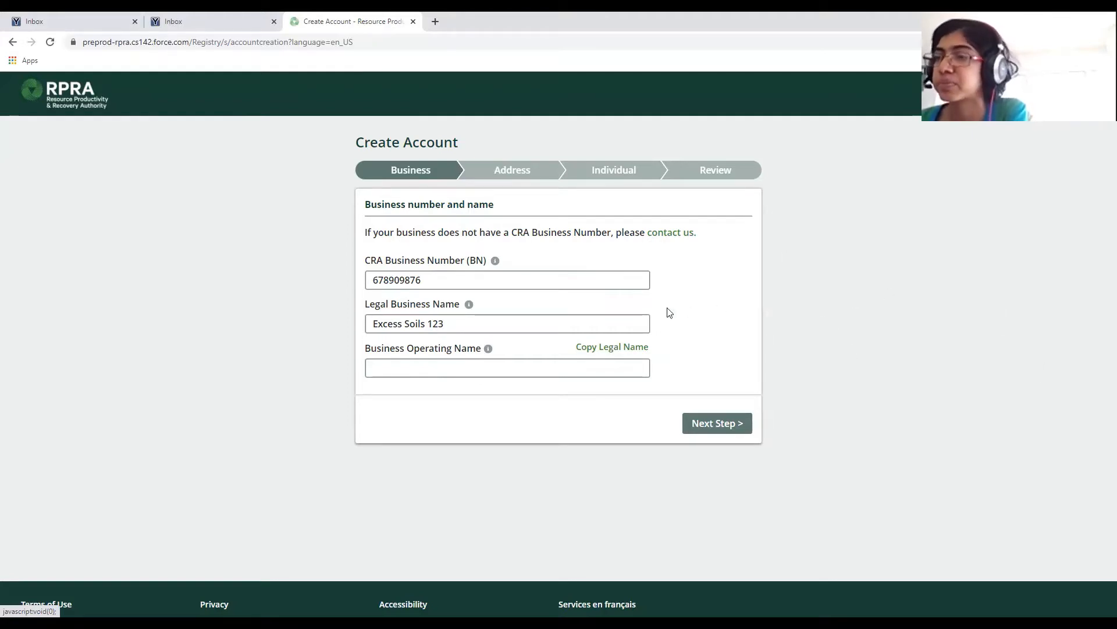
click(606, 348)
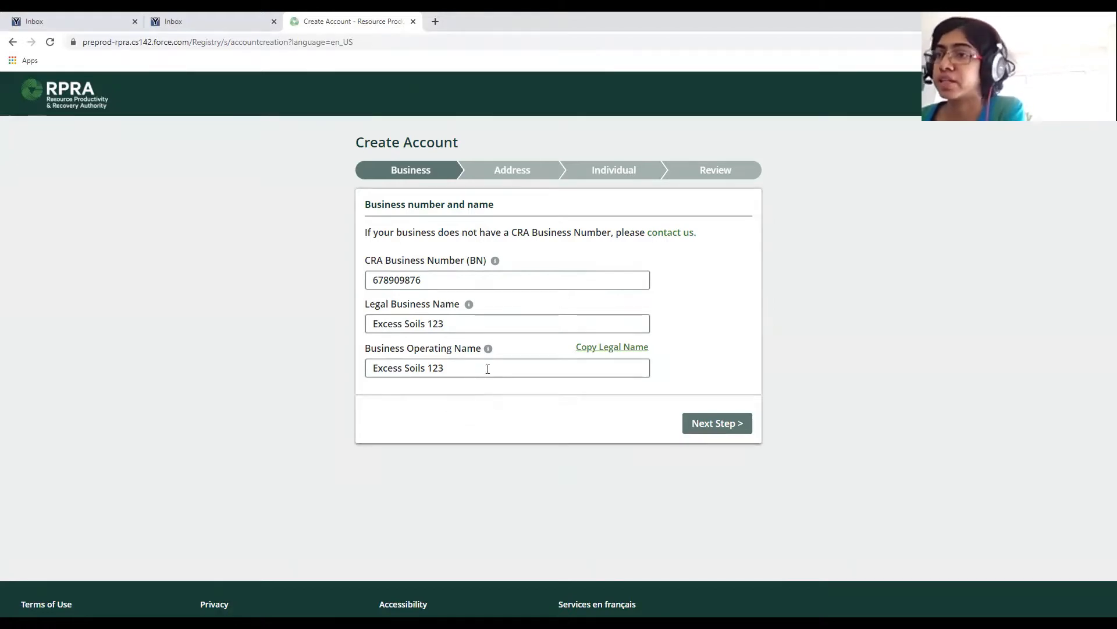
Type a new operating name, then clear it to trigger the required-field error.
drag(486, 370, 335, 366)
text(Nico)
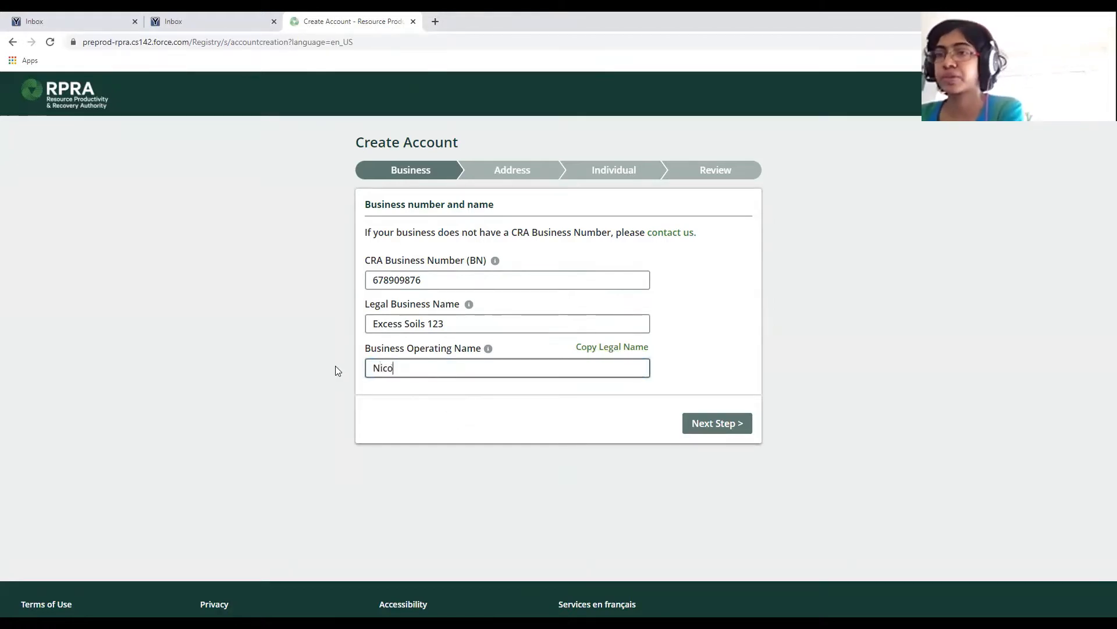
text(le's E)
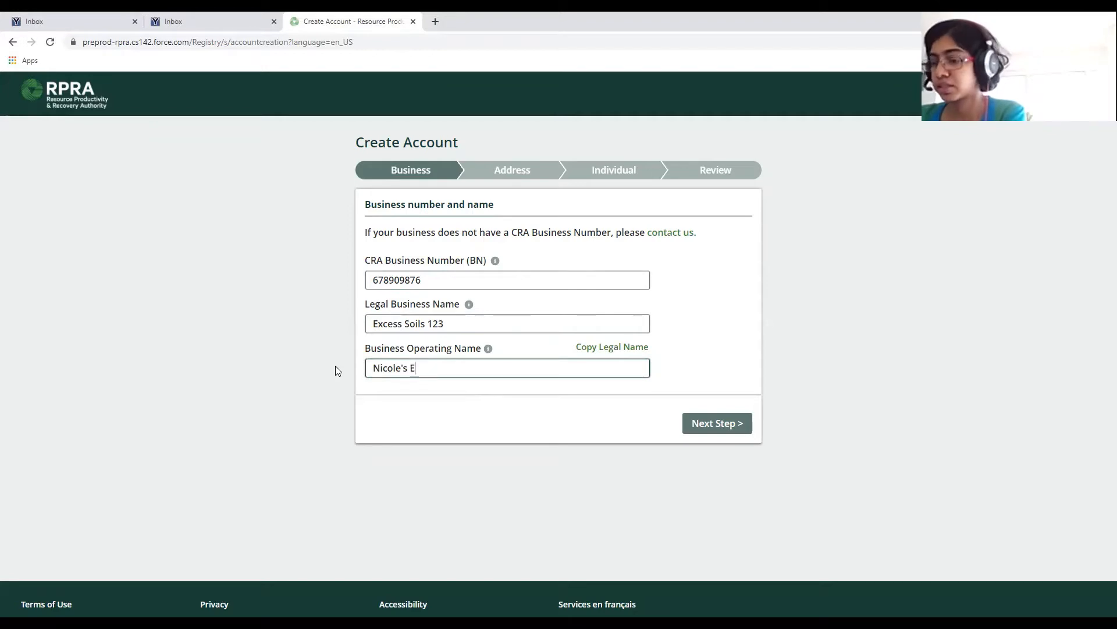
text(xcess Soils Operation)
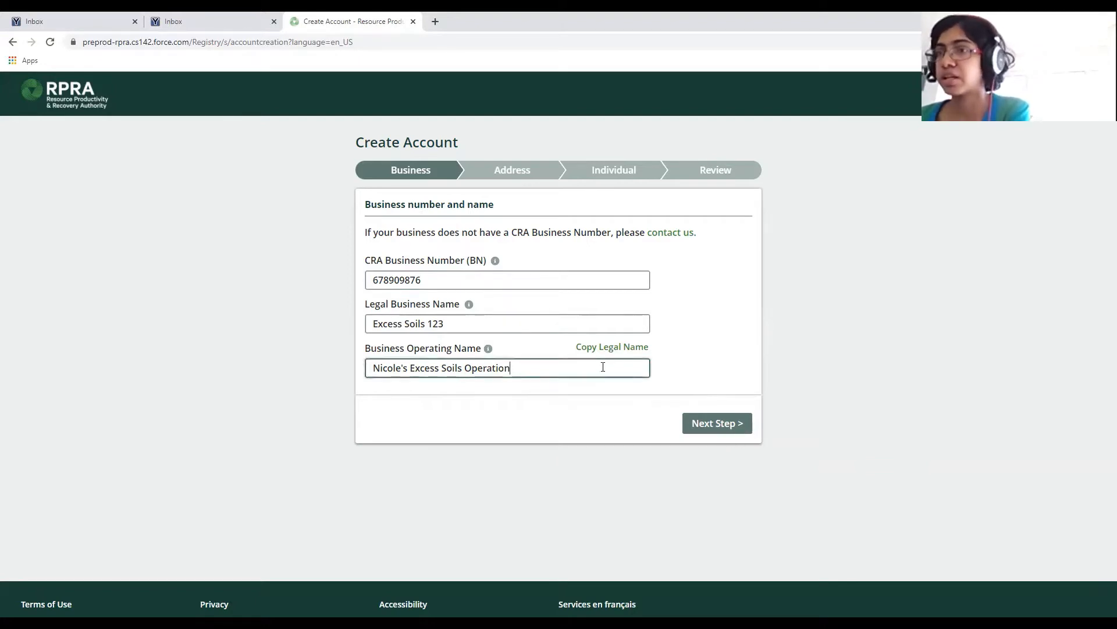
key(ctrl+shift+Left)
key(ctrl+shift+Left)
key(ctrl+shift+Left)
key(ctrl+shift+Left)
key(BackSpace)
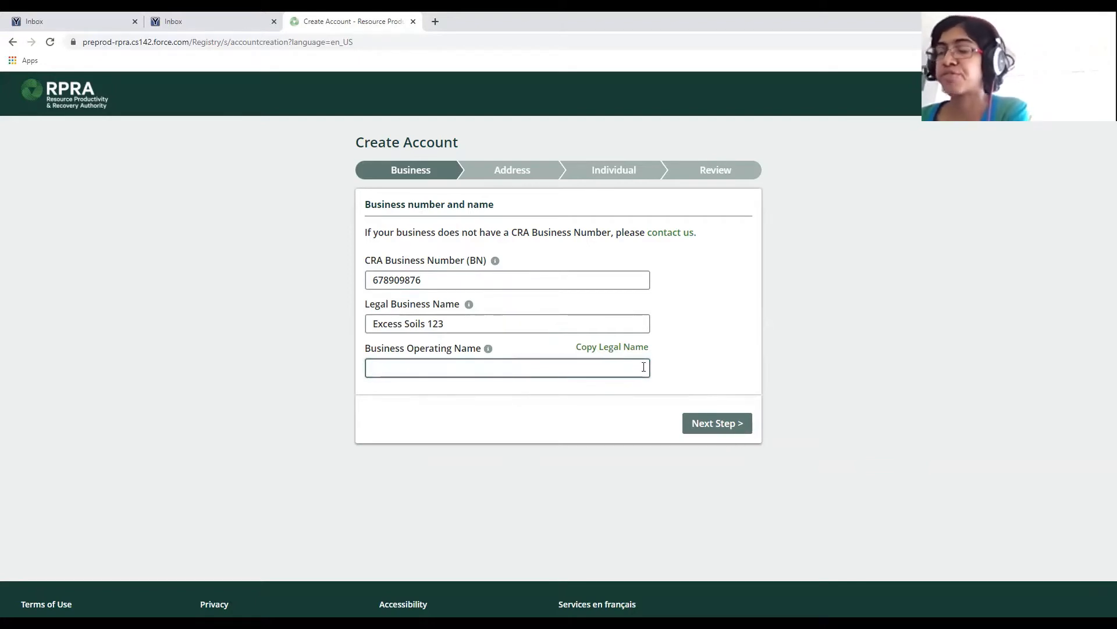
click(711, 341)
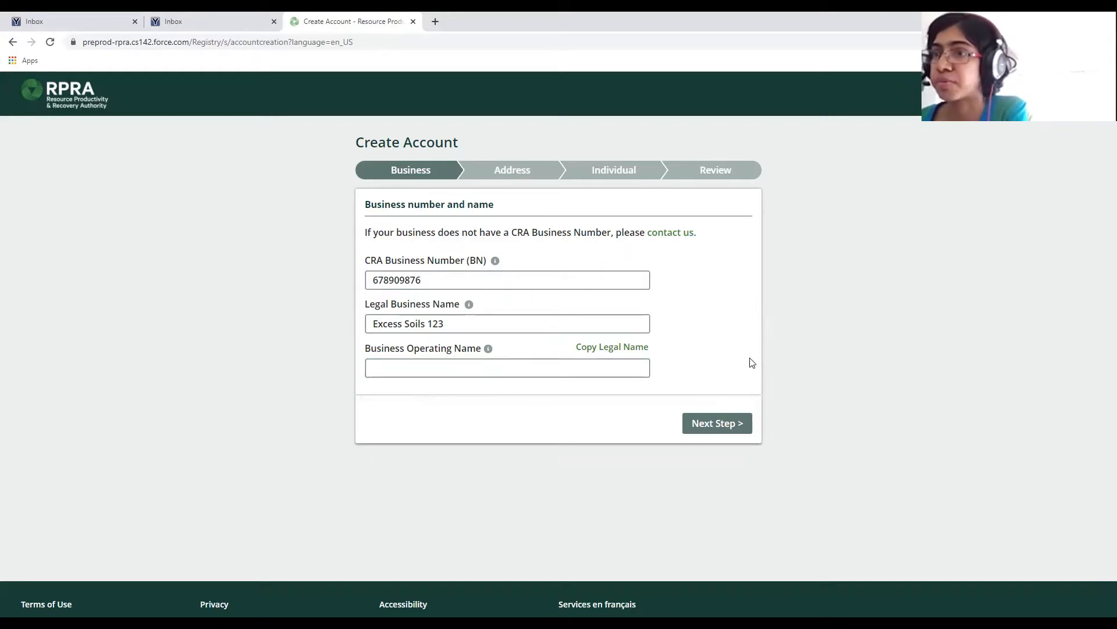
click(737, 429)
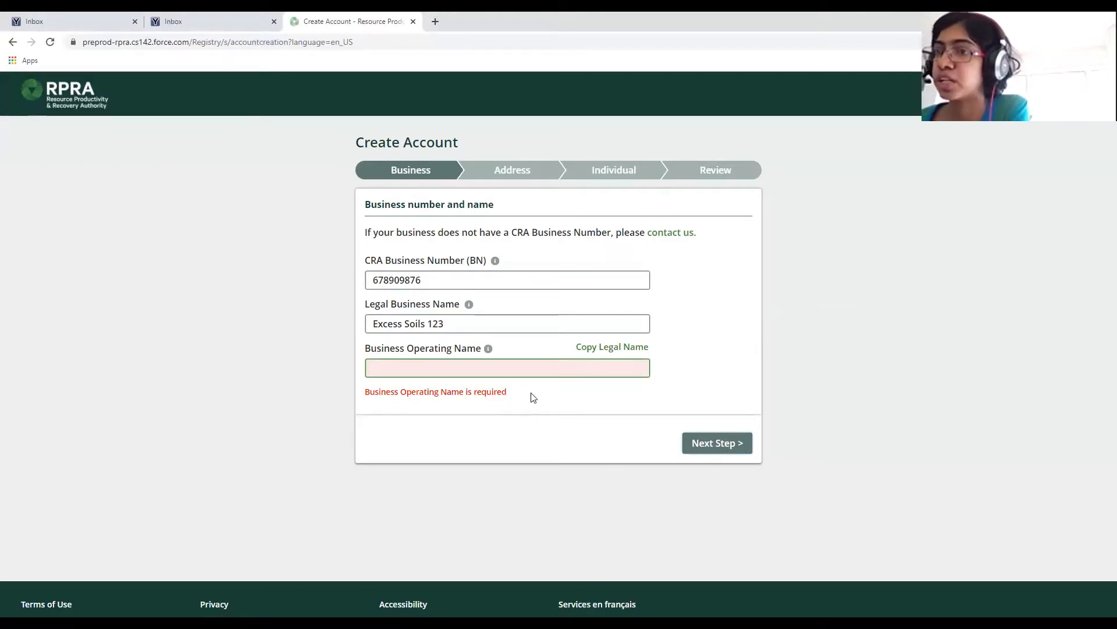
Paste the operating name back and advance to the Address step.
click(484, 369)
key(ctrl+v)
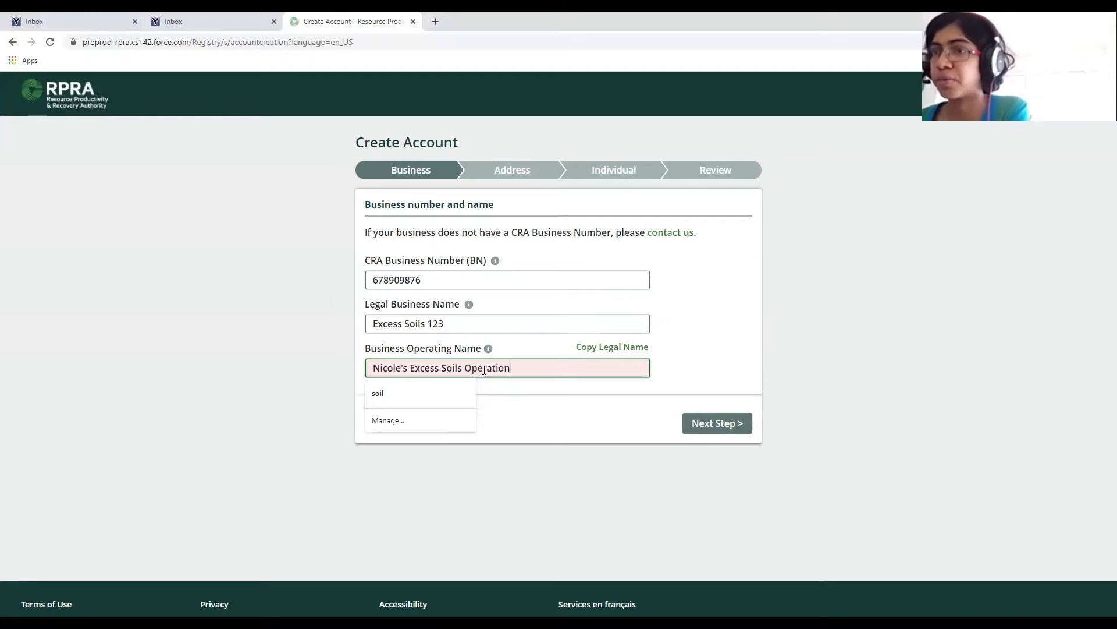
click(728, 428)
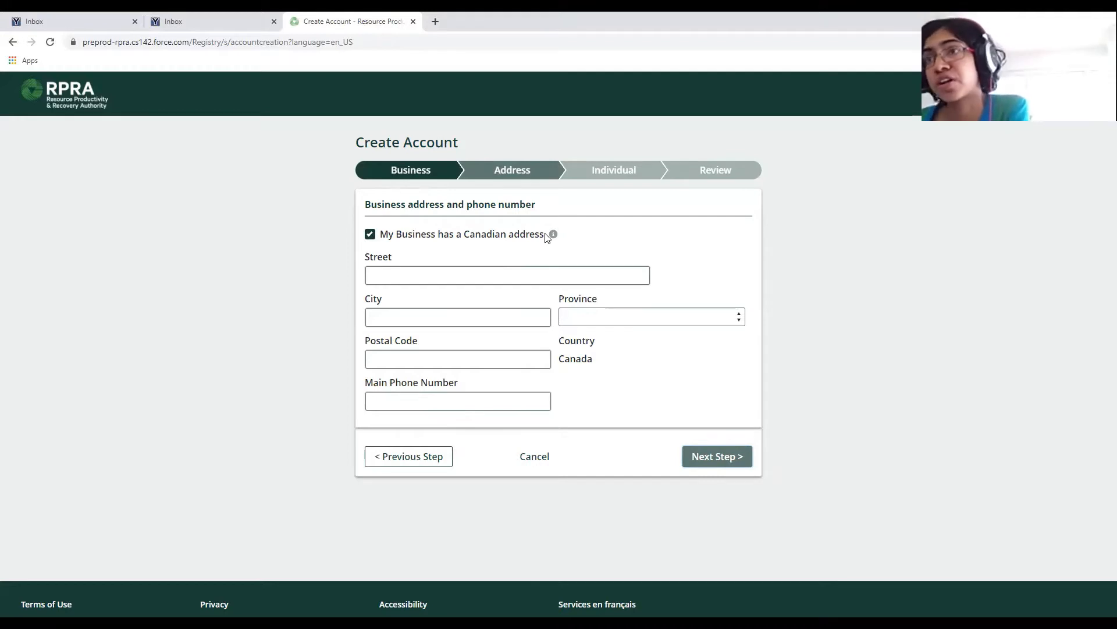
Uncheck the Canadian address option to view the state and country lists, then re-check it.
click(370, 236)
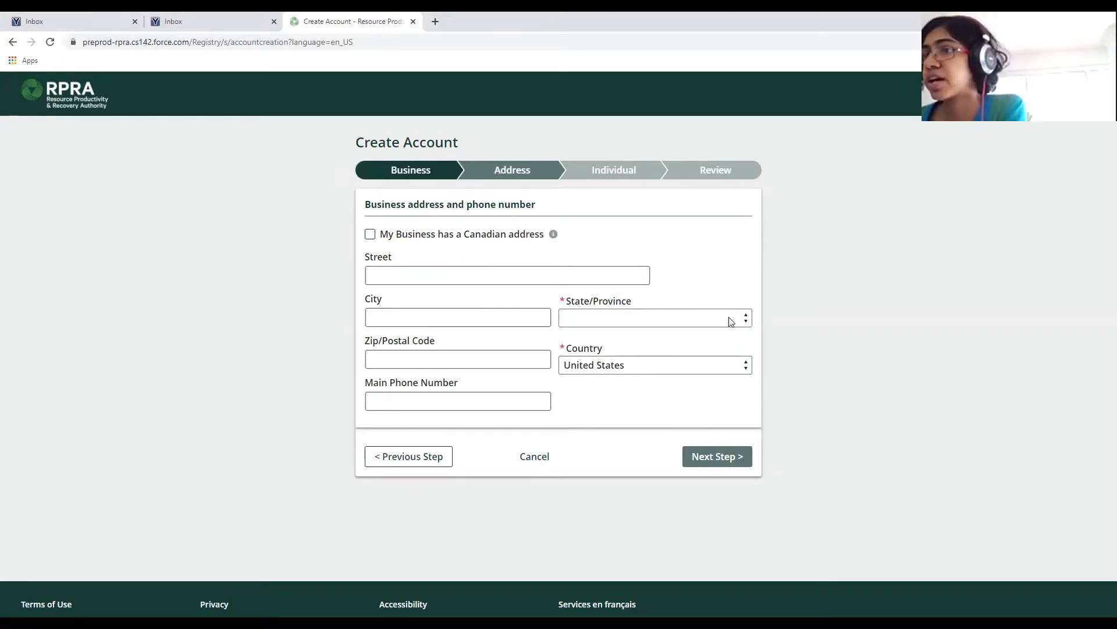
click(711, 318)
scroll(712, 372, down, 7)
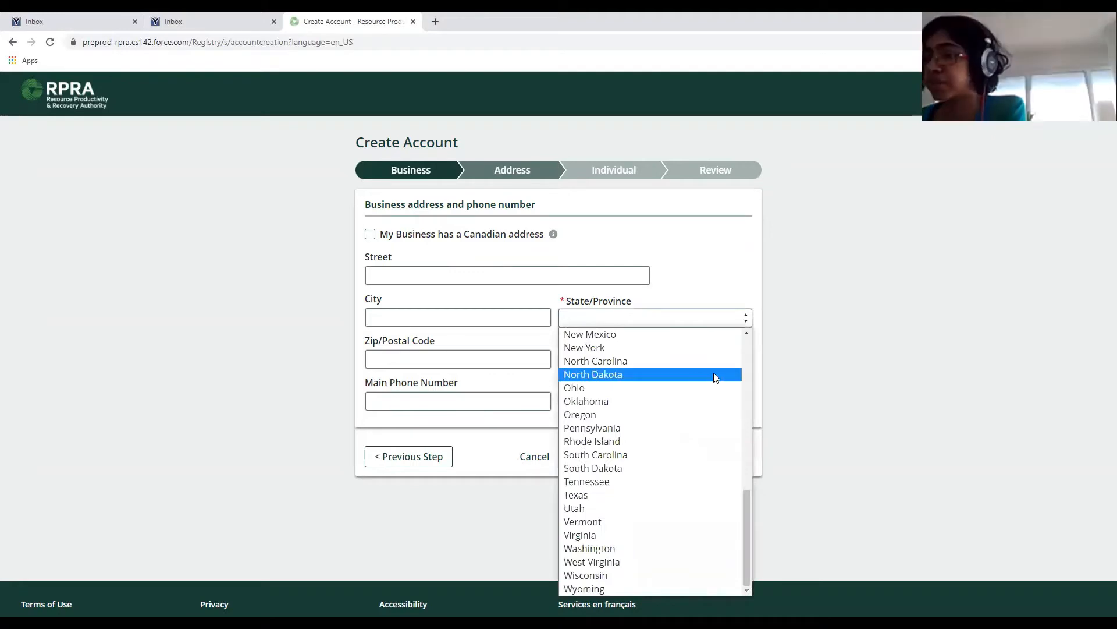
click(848, 370)
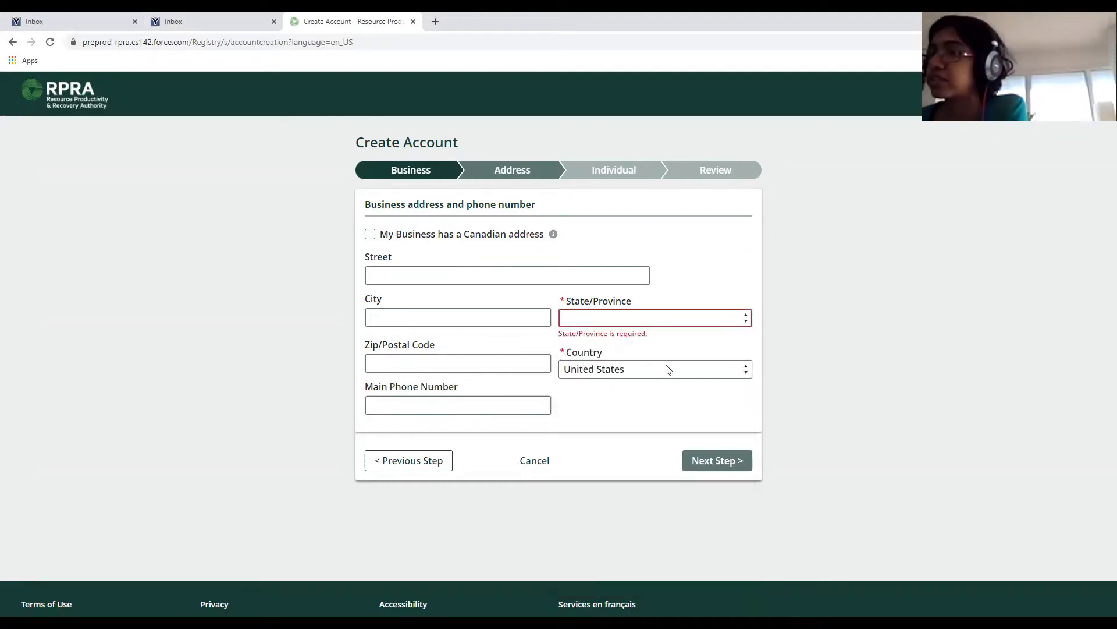
click(665, 369)
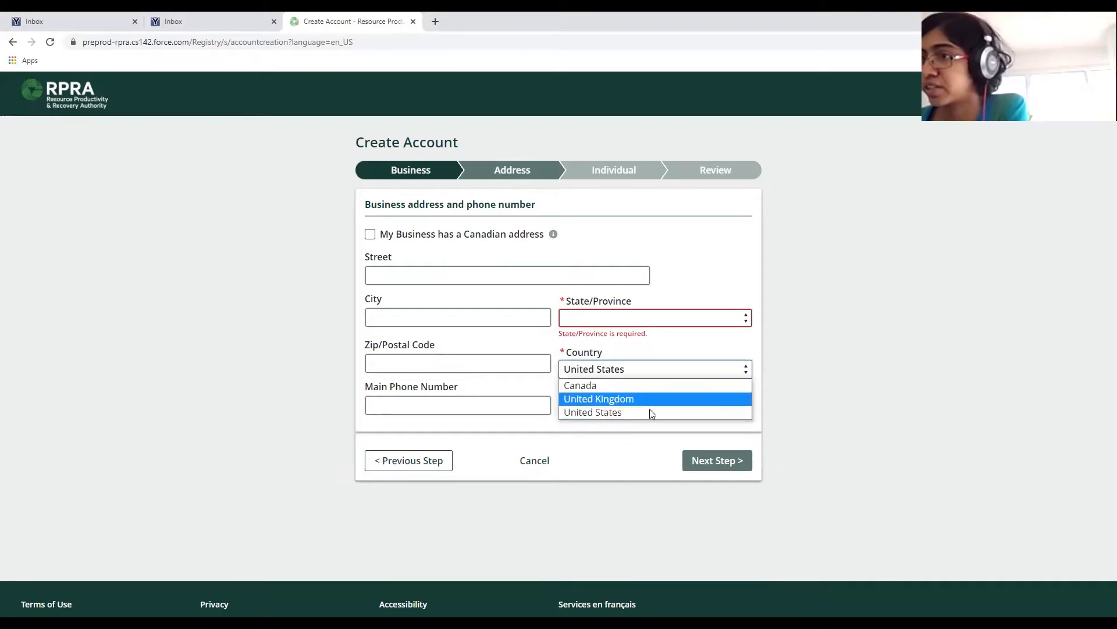
click(828, 372)
click(370, 235)
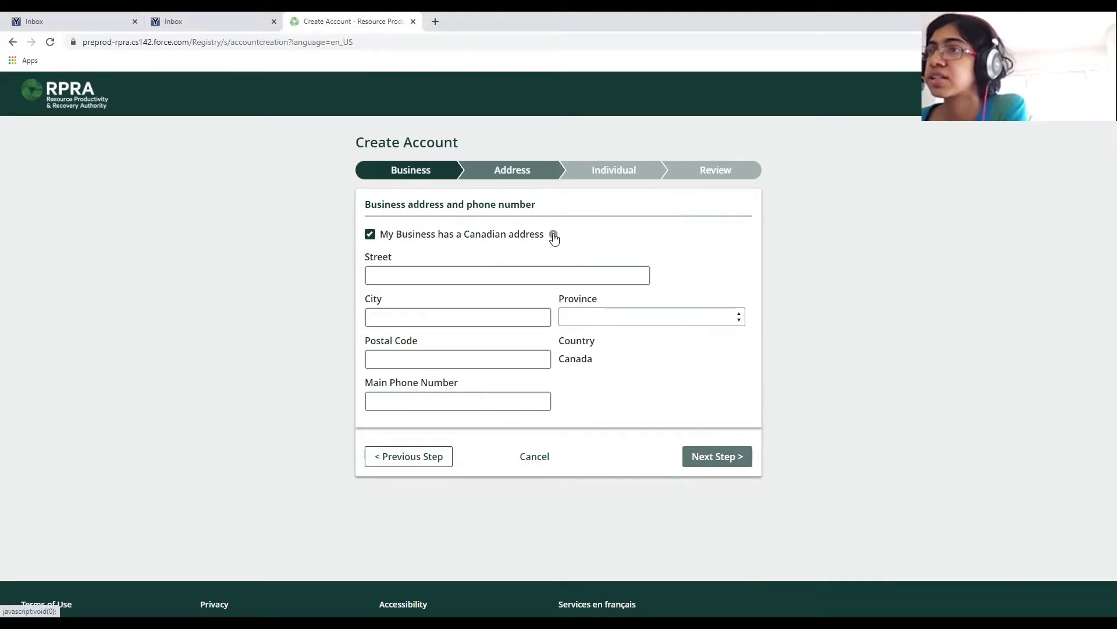
mouse_move(554, 236)
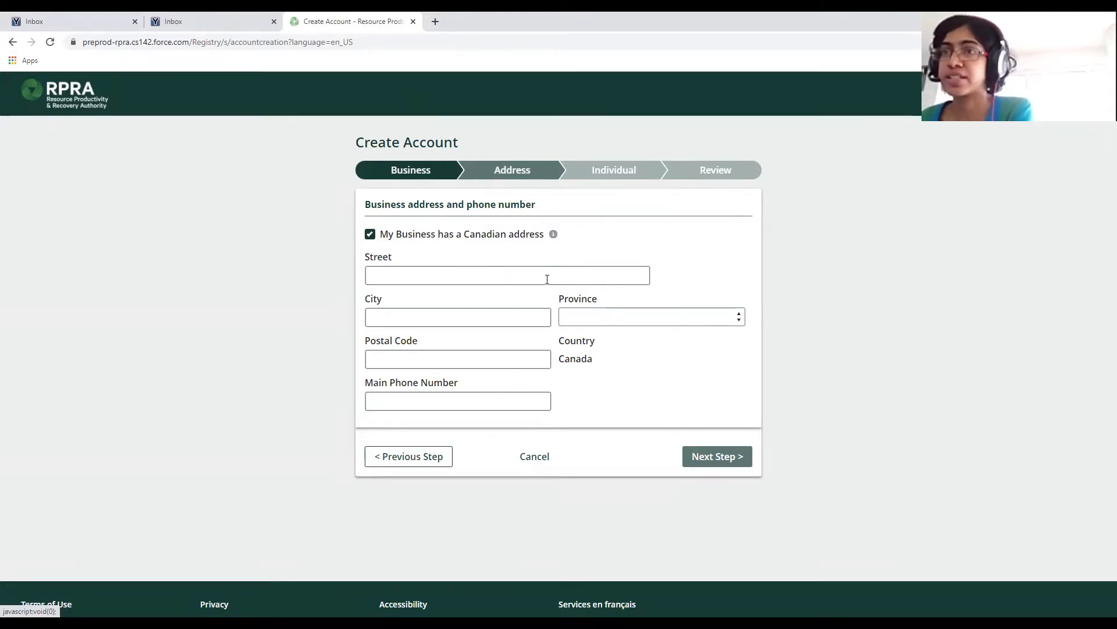
Enter the business street address and city, and choose province Ontario.
click(477, 273)
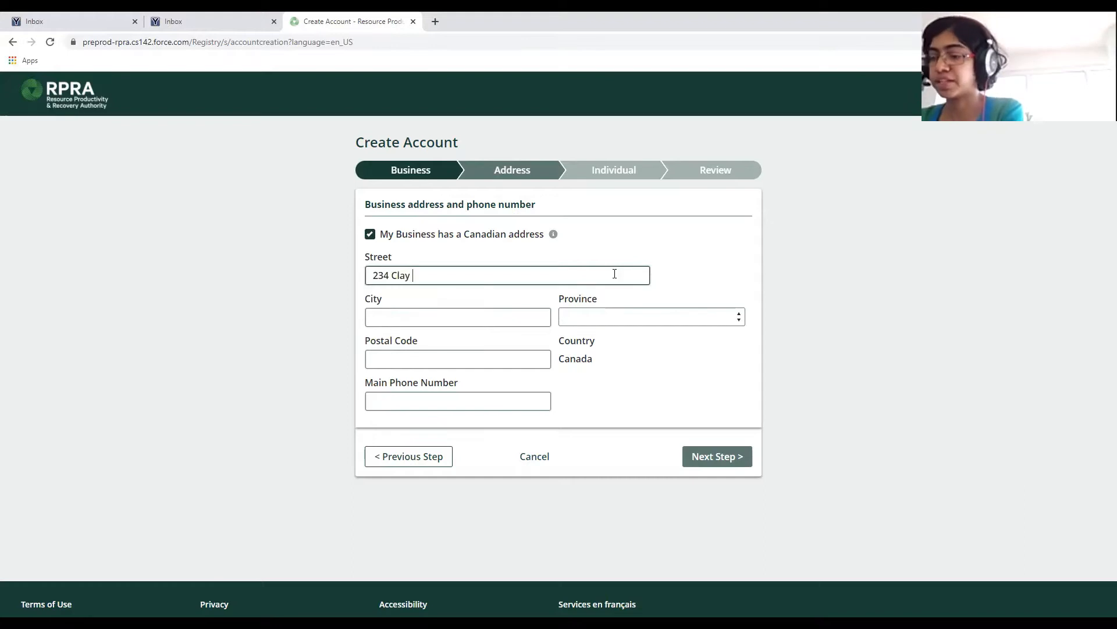
key(Tab)
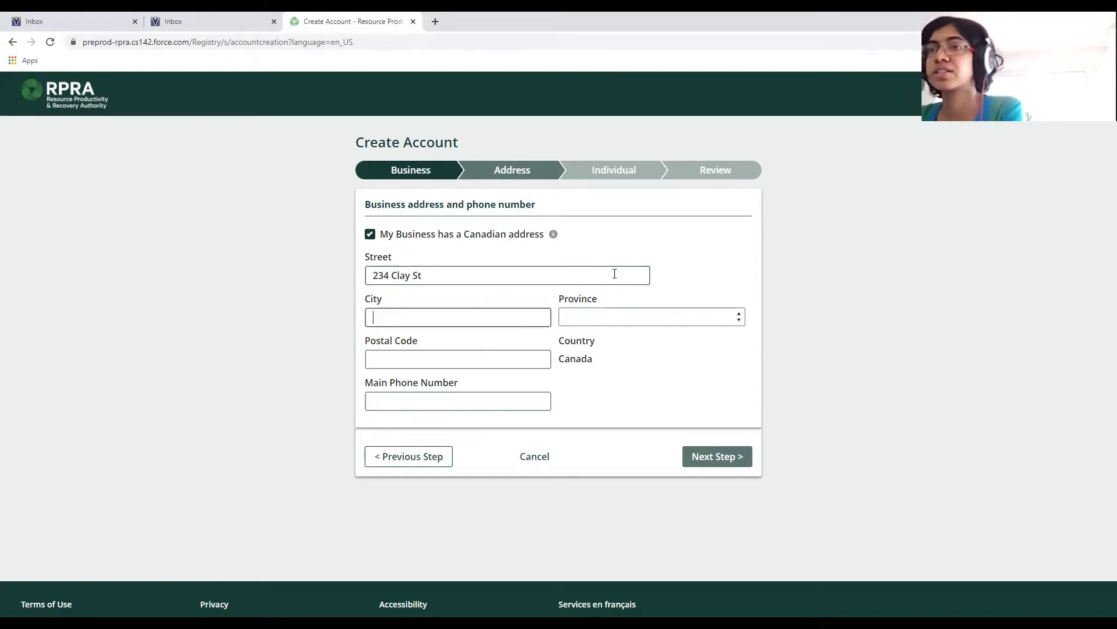
text(Pic)
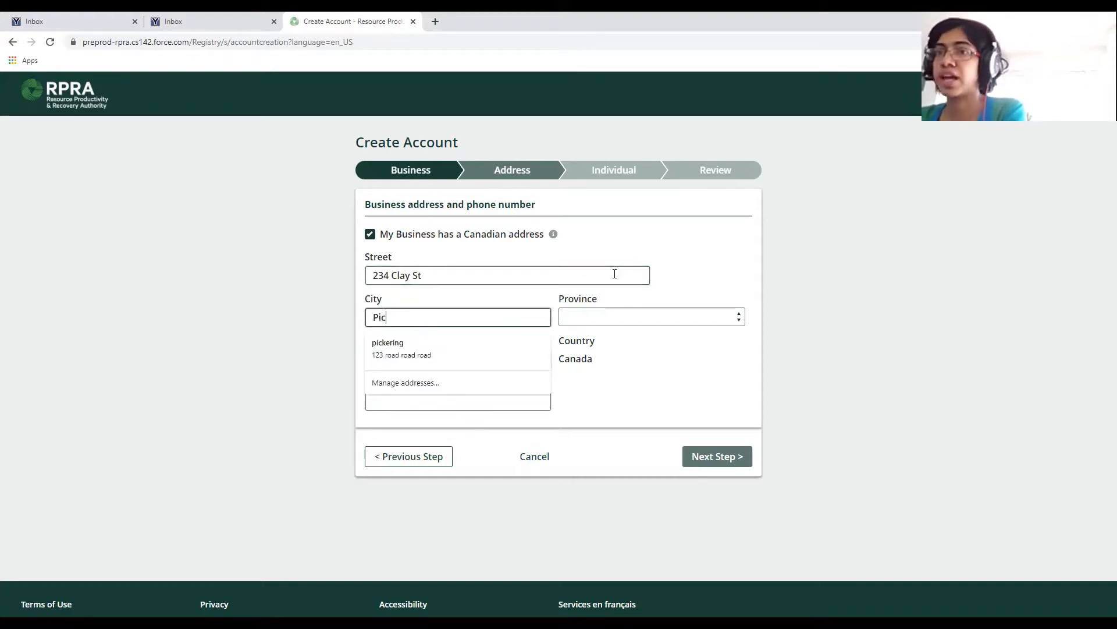
text(kering)
key(Tab)
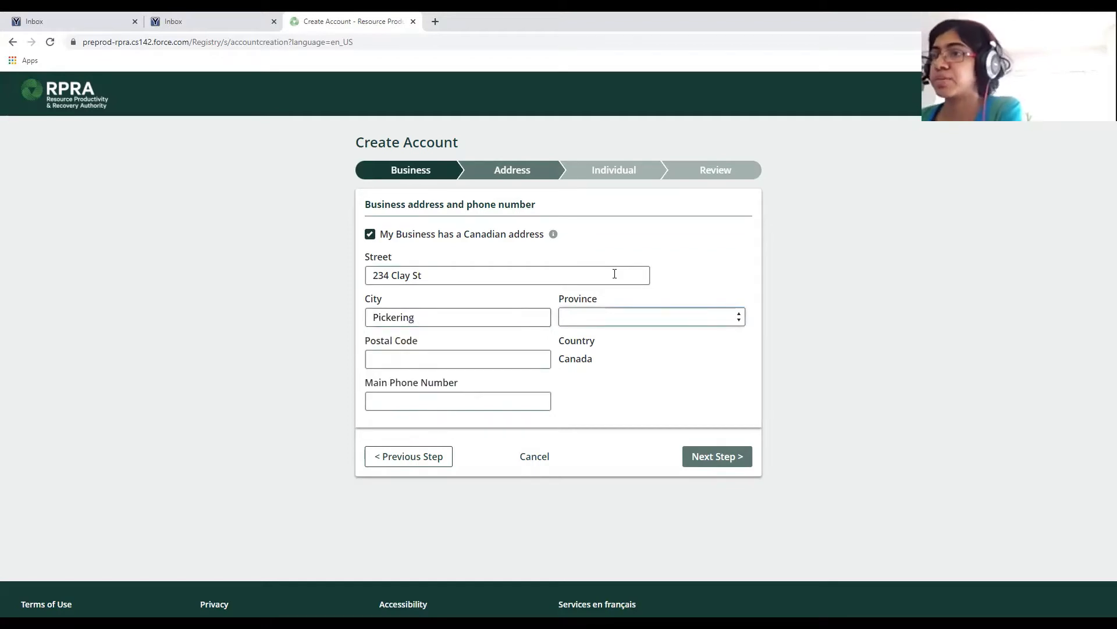
click(626, 321)
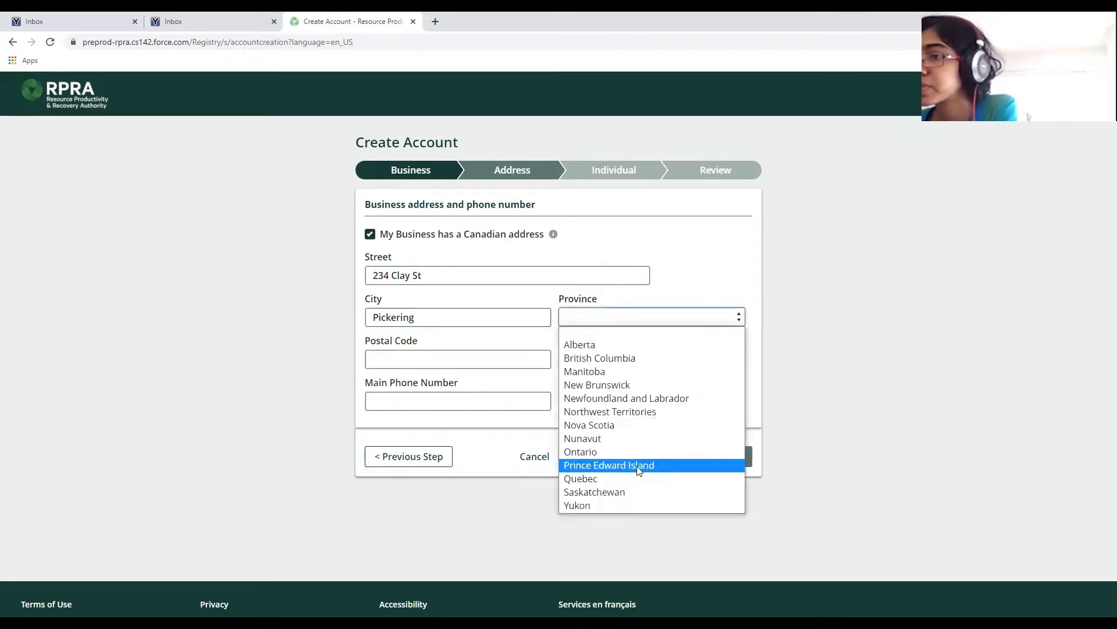
click(589, 452)
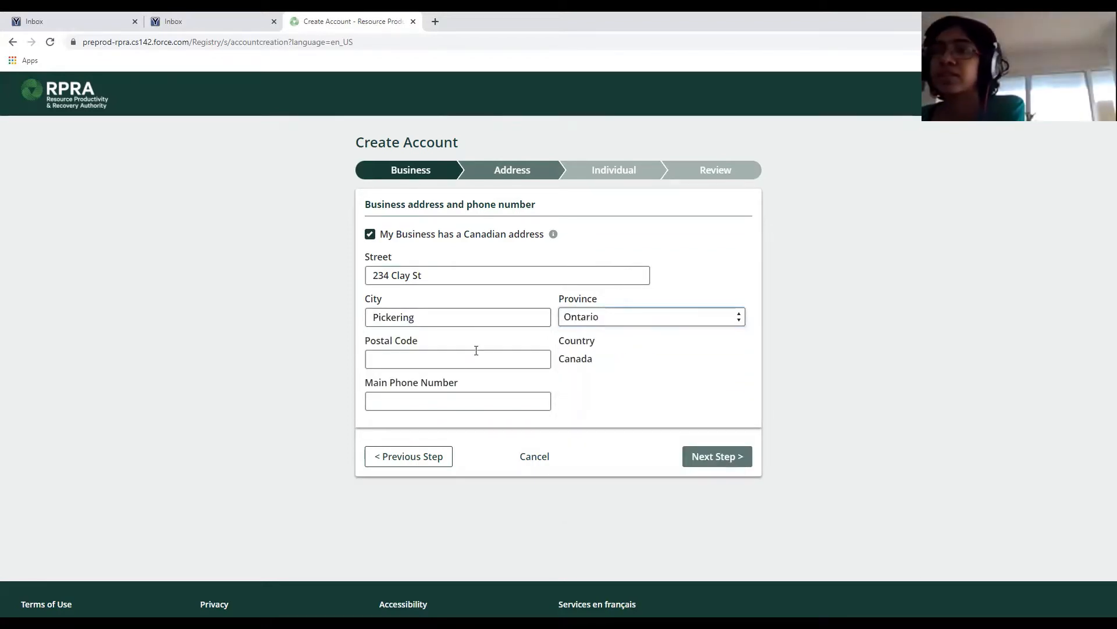
Add the postal code and main phone number, refilling the phone after its required-field error.
click(458, 362)
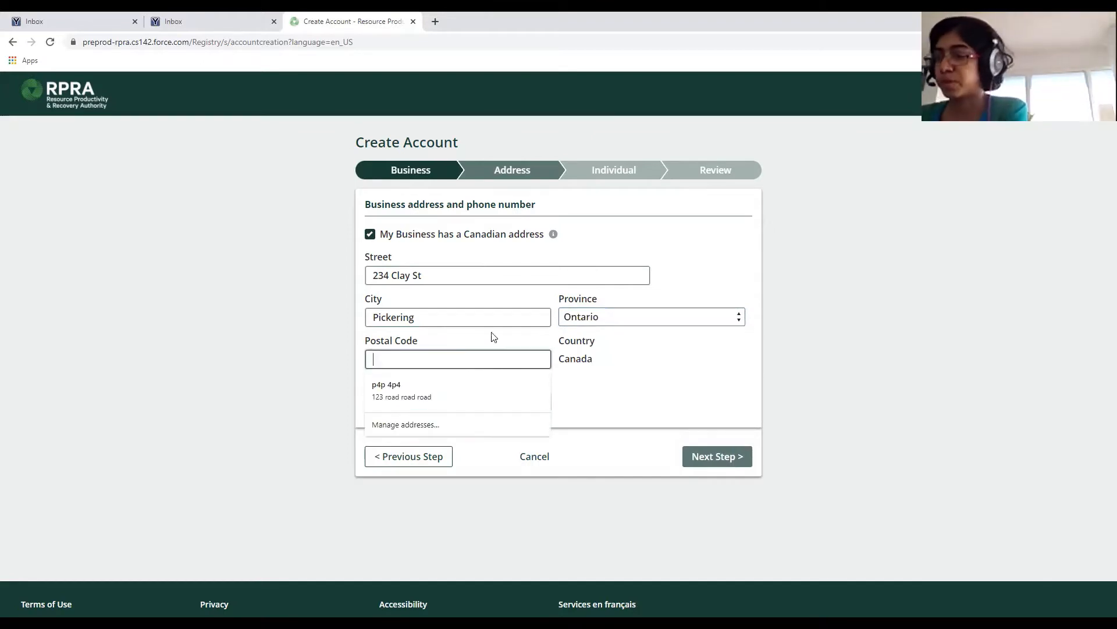
text(L2W 0P6)
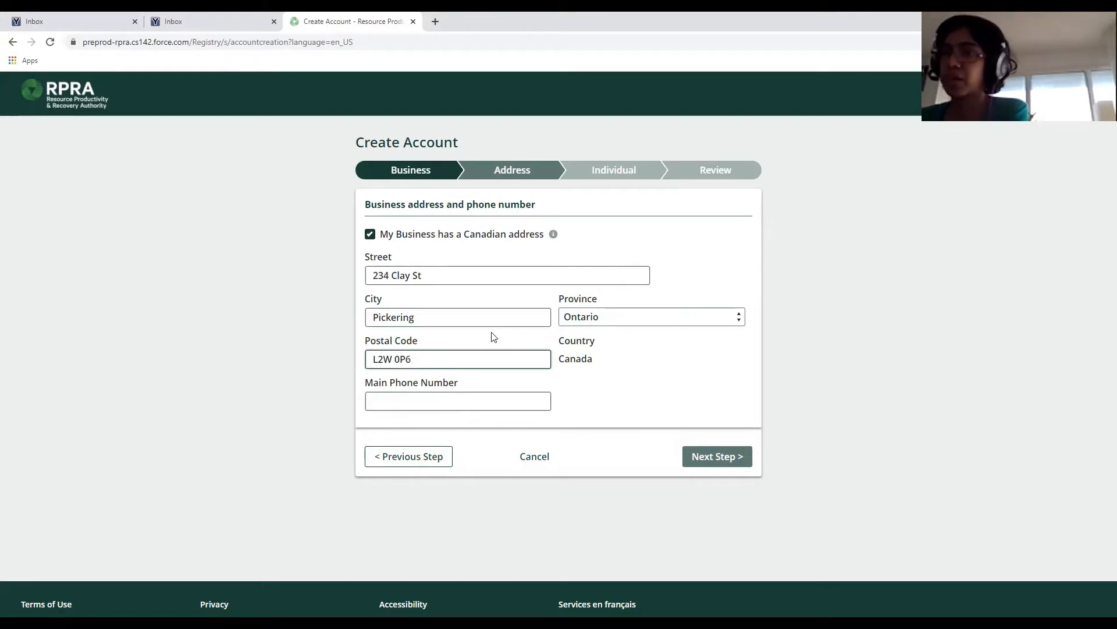
key(Tab)
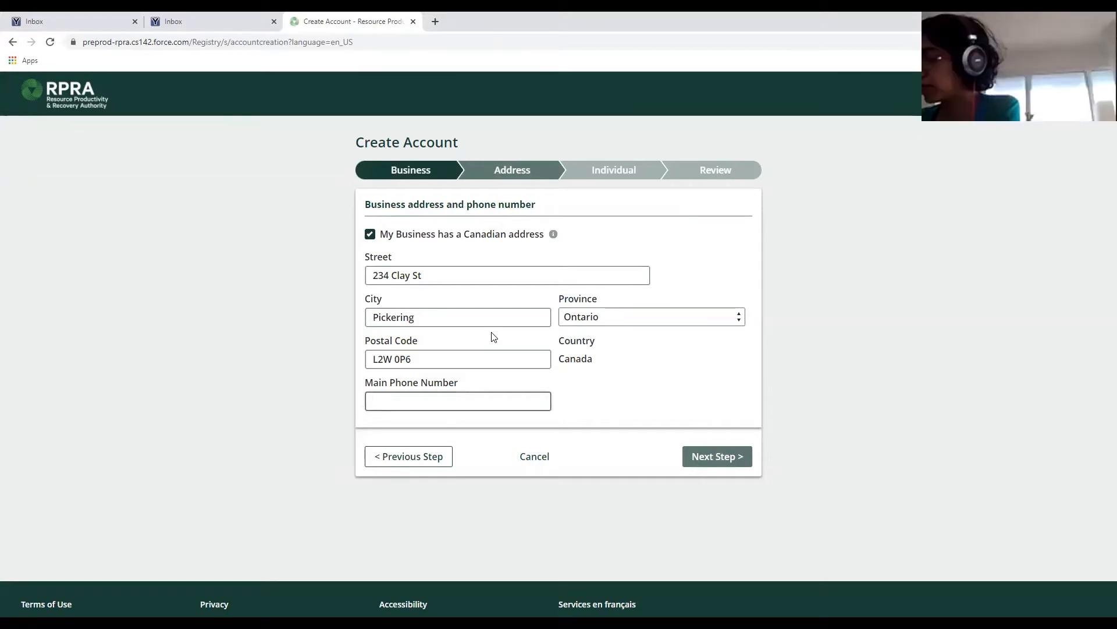
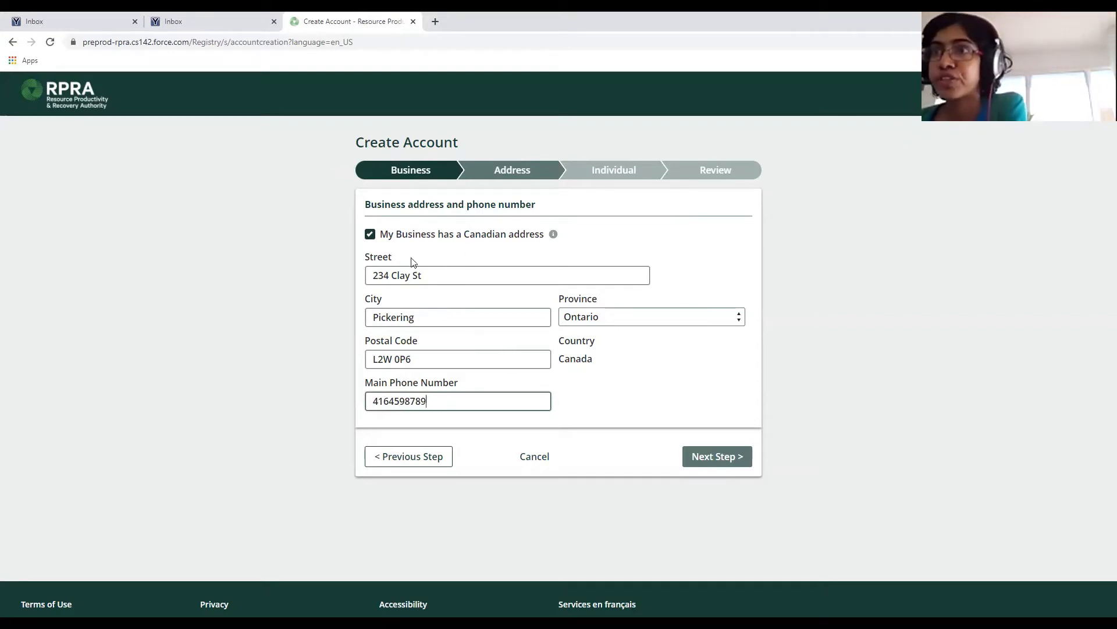
drag(434, 399, 342, 409)
key(ctrl+c)
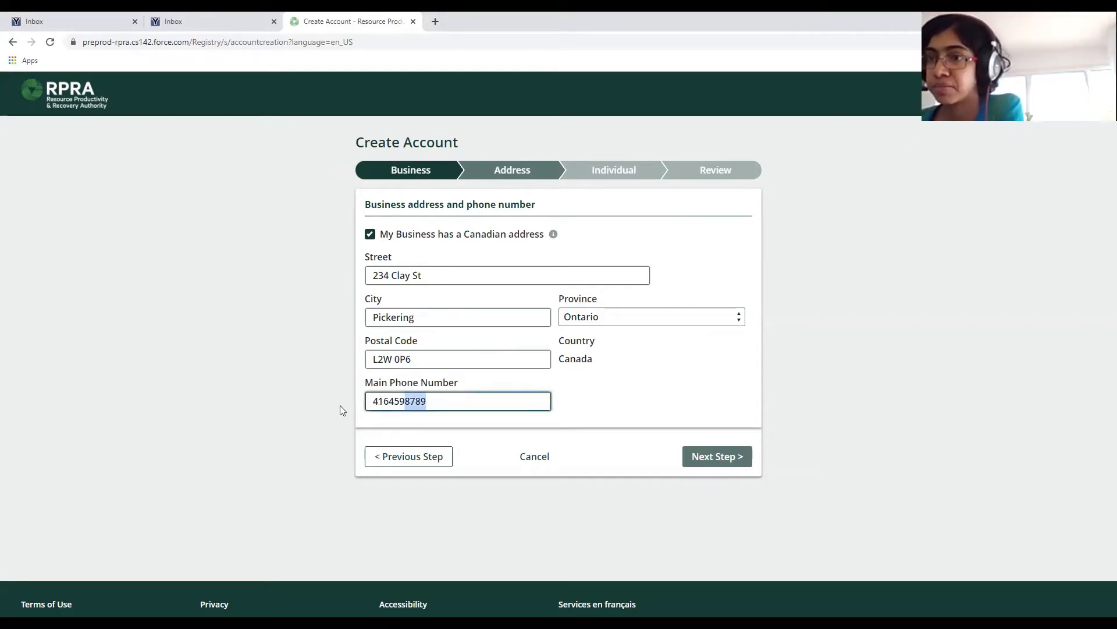
key(BackSpace)
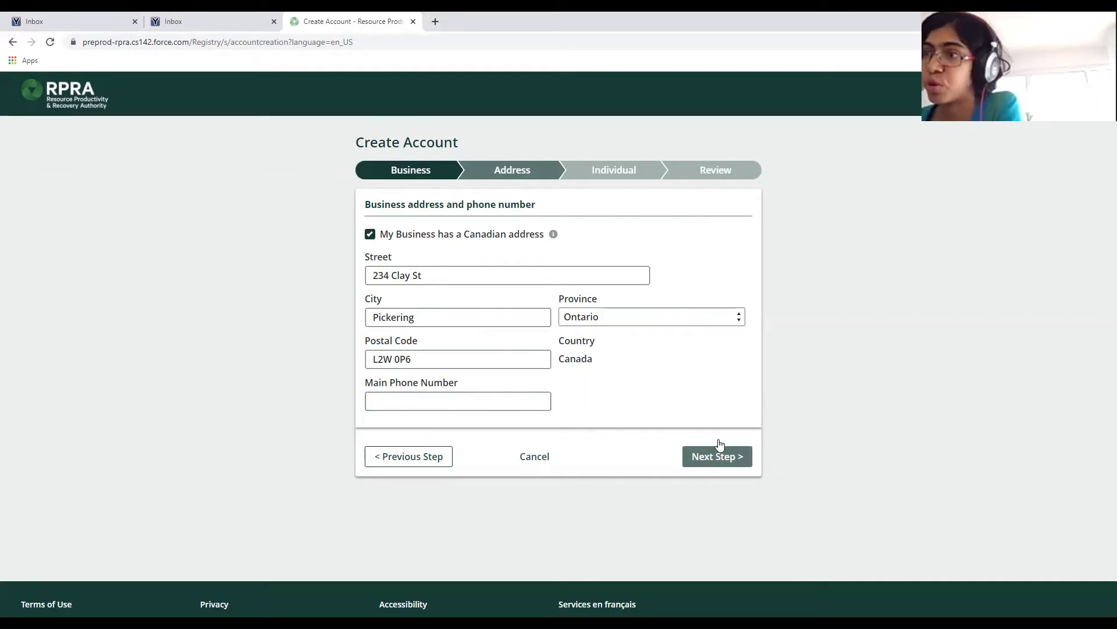
click(709, 459)
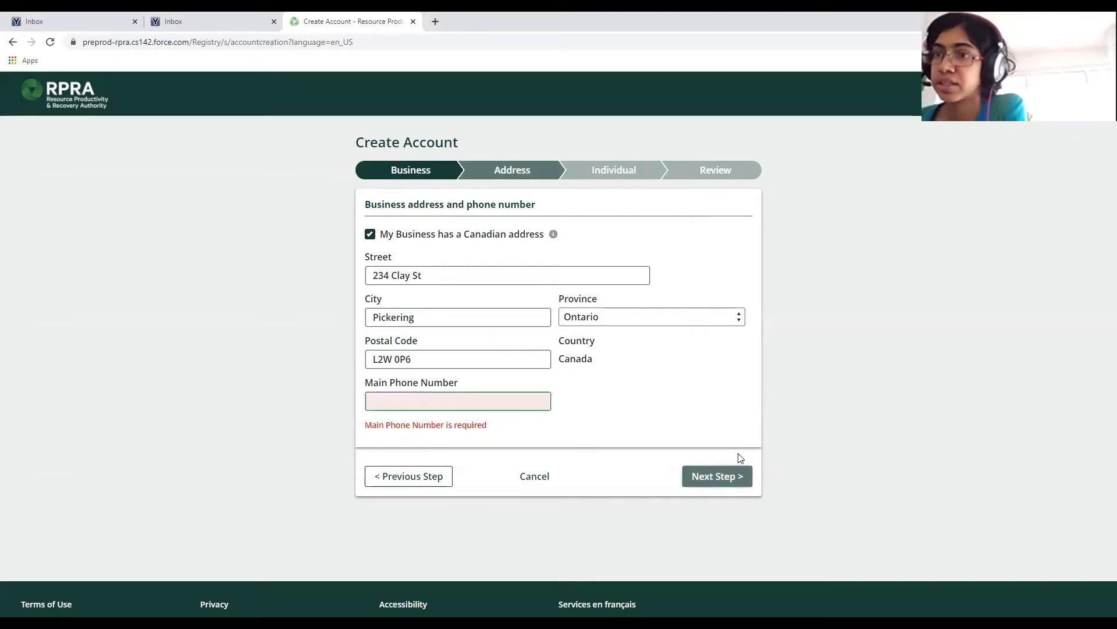
click(516, 400)
key(ctrl+v)
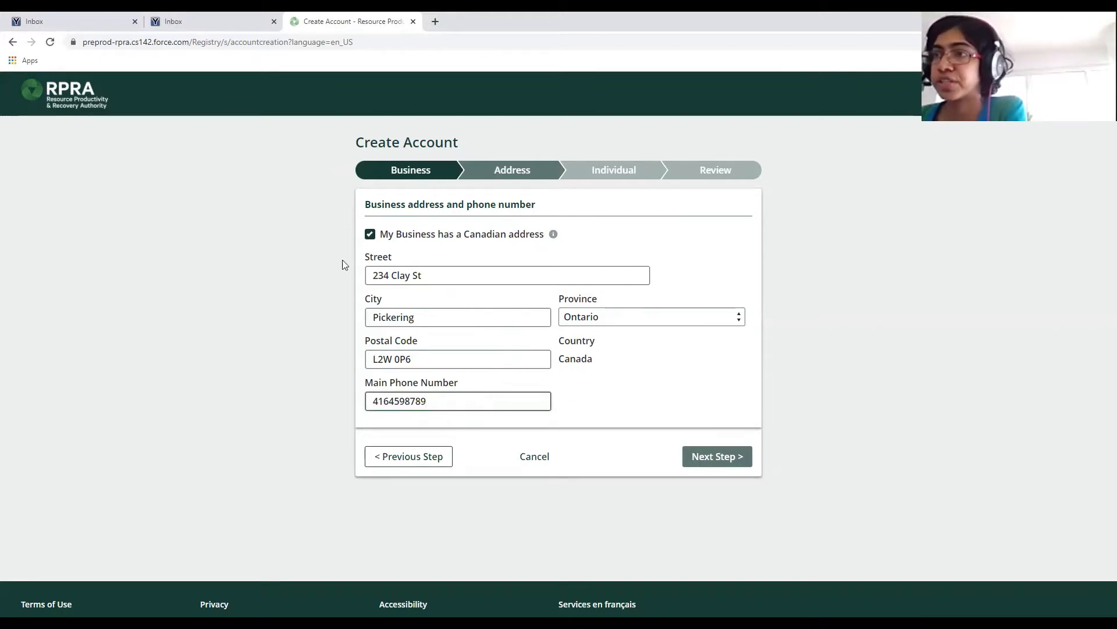
Advance to the Individual step and enter the primary user's first and last name.
click(732, 458)
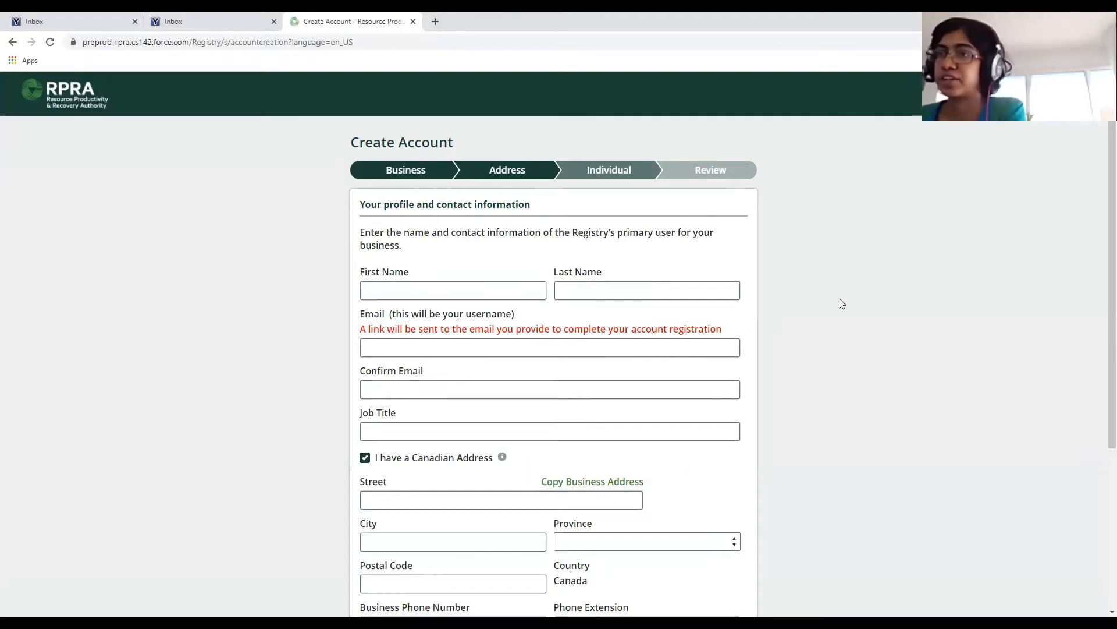
scroll(842, 303, down, 1)
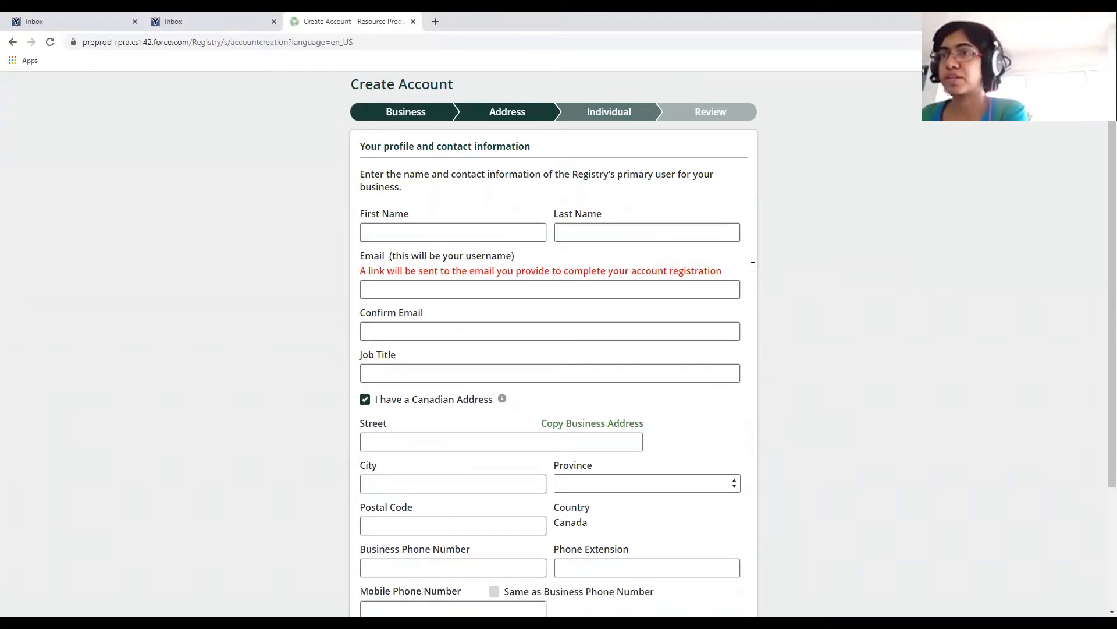
key(Tab)
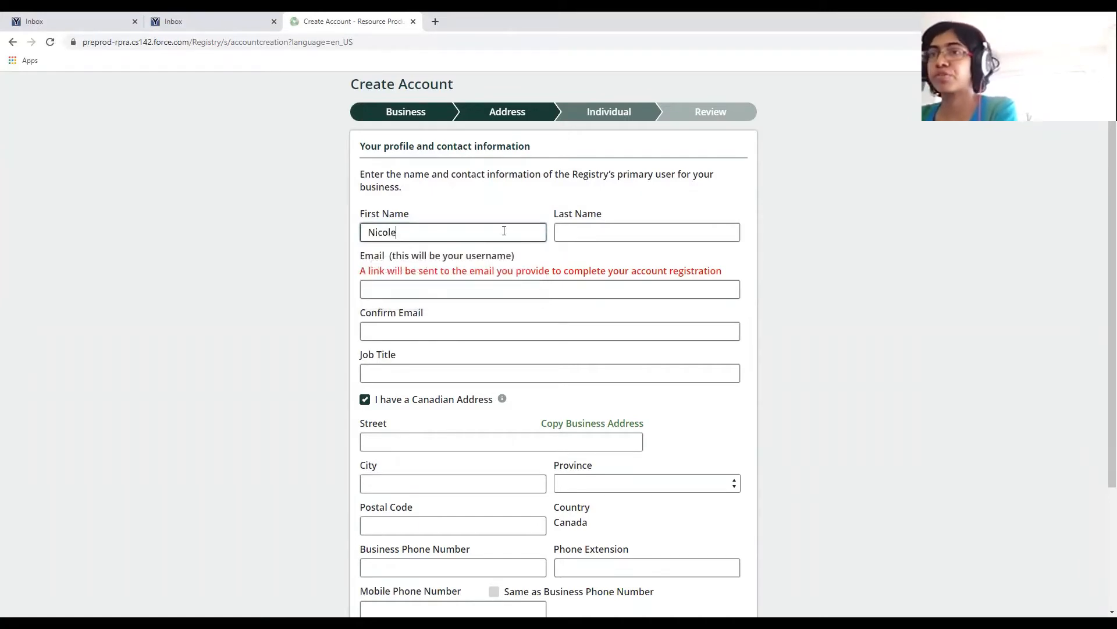
key(Tab)
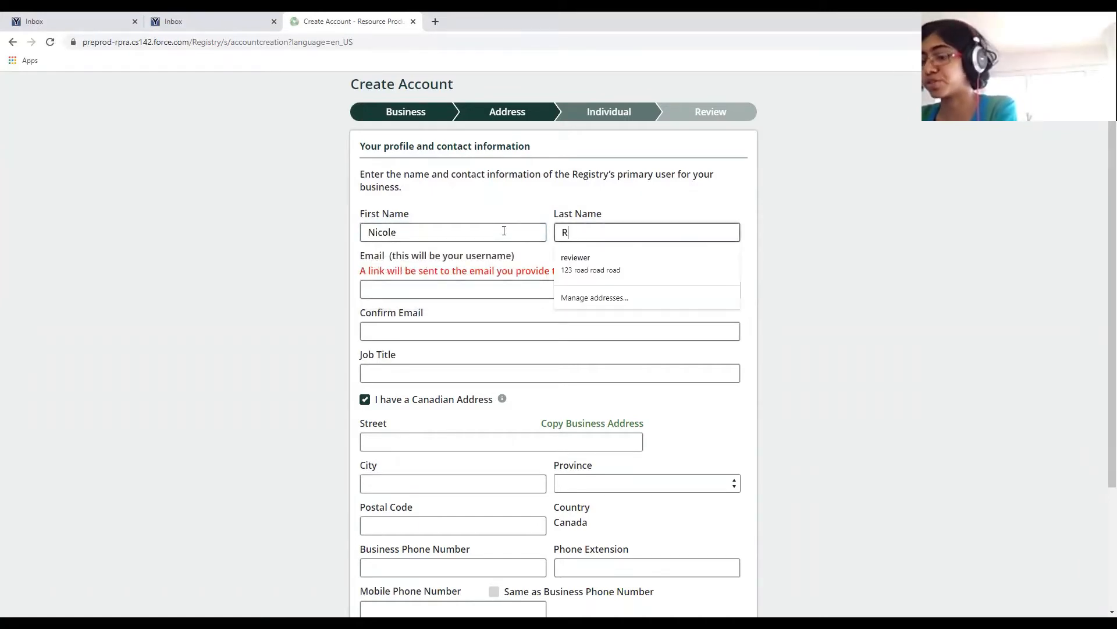
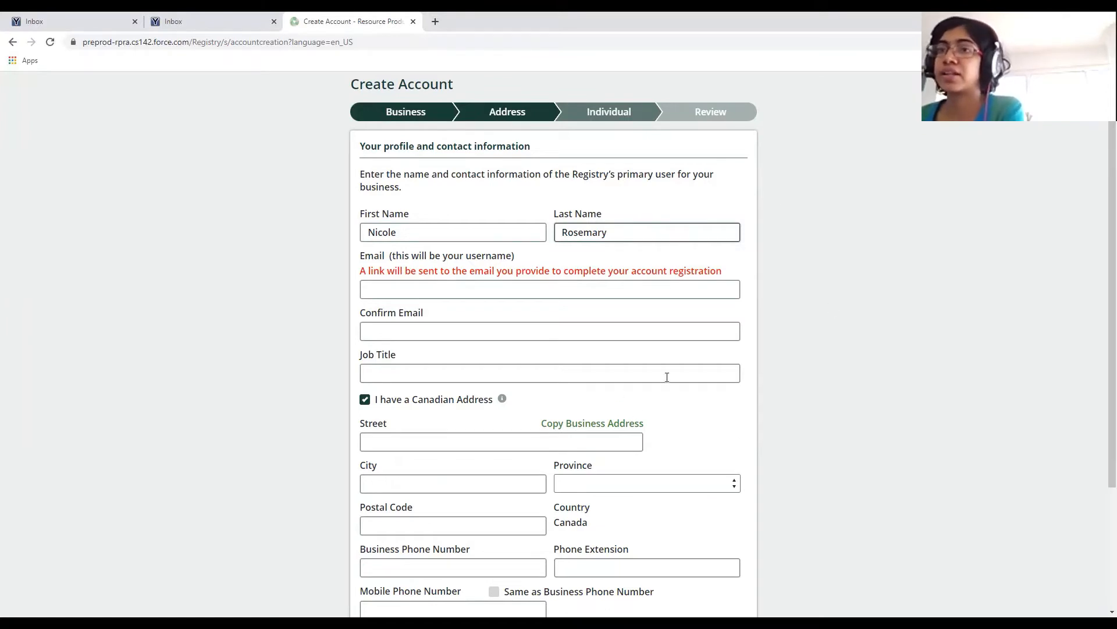
scroll(666, 377, down, 1)
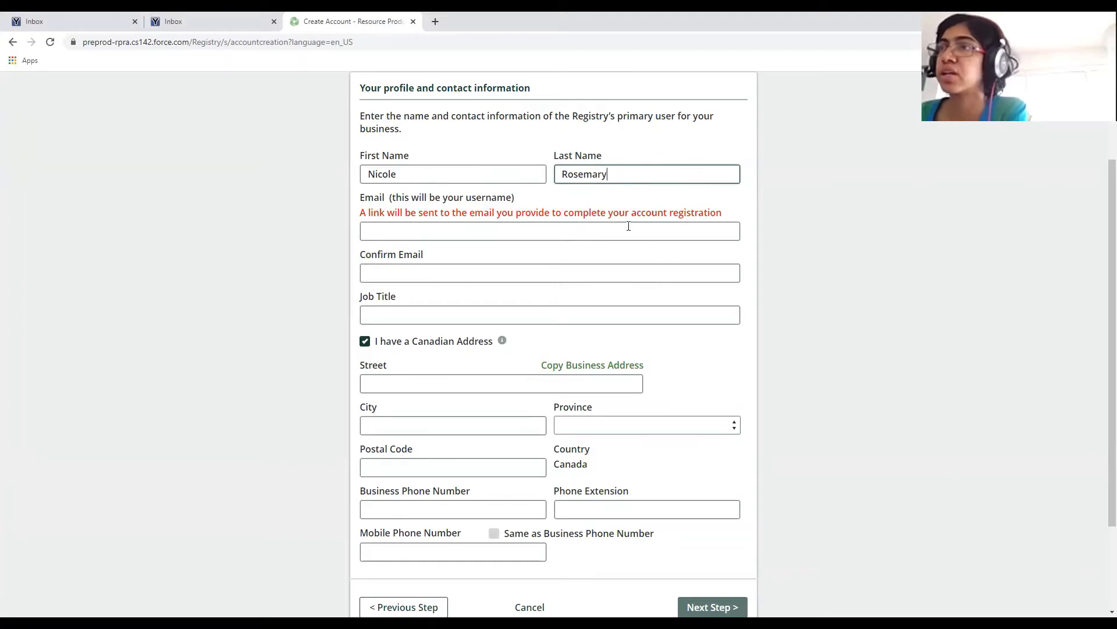
Enter and confirm the user's login email, then give job title General Manager.
click(698, 234)
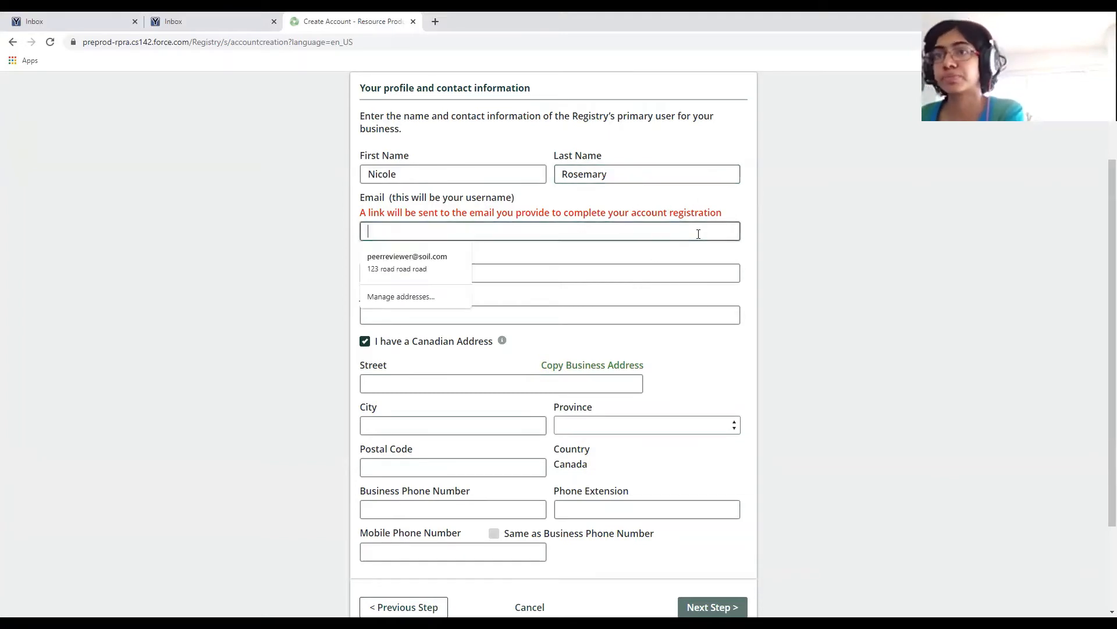
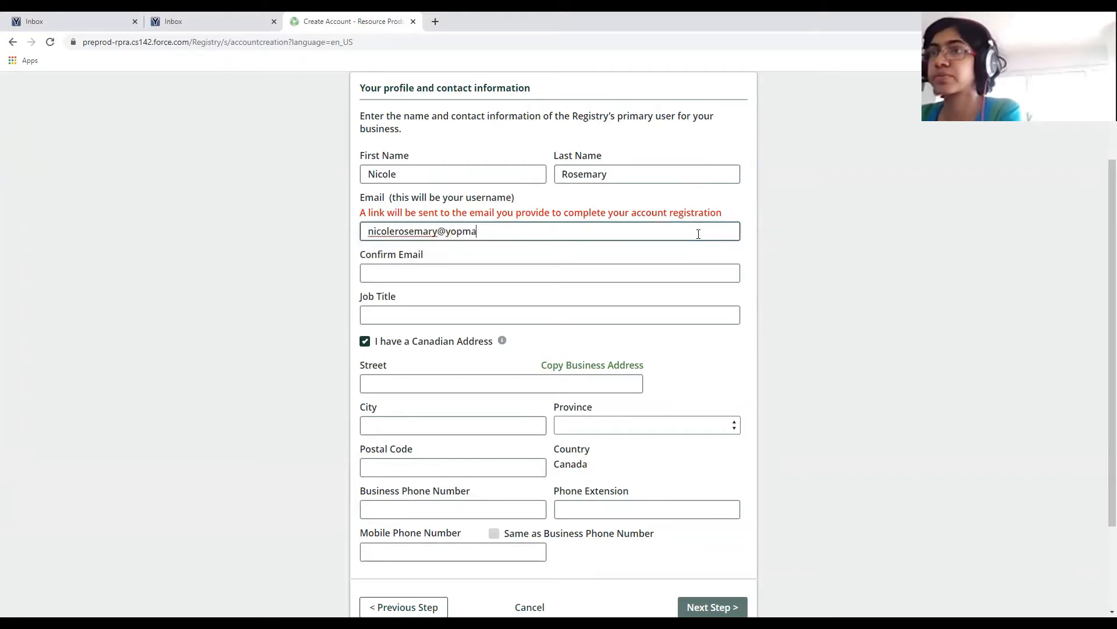
key(Tab)
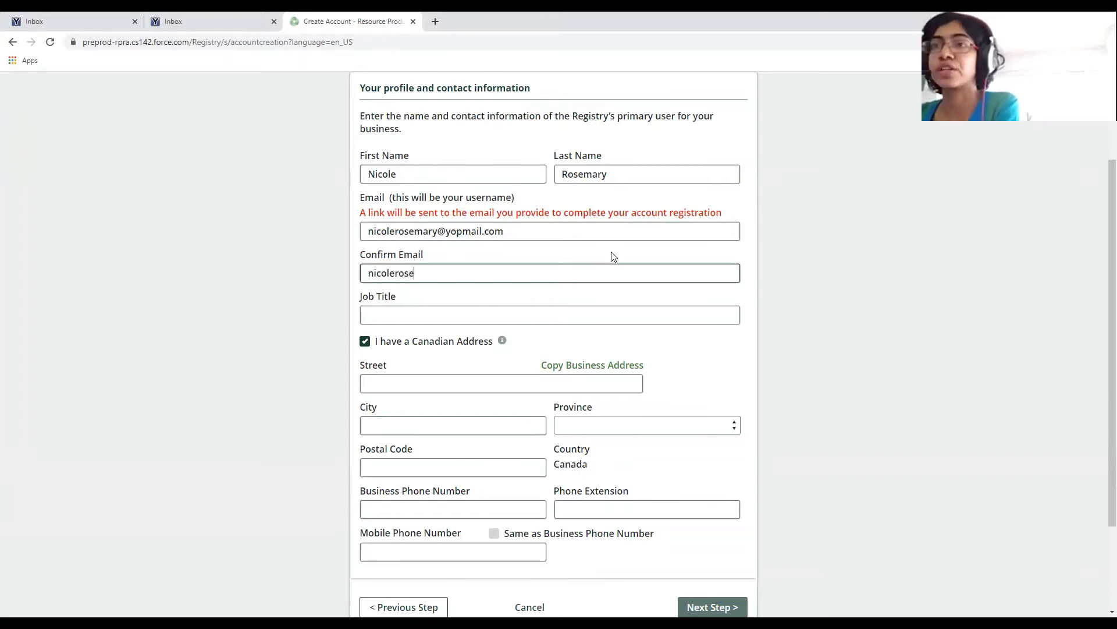
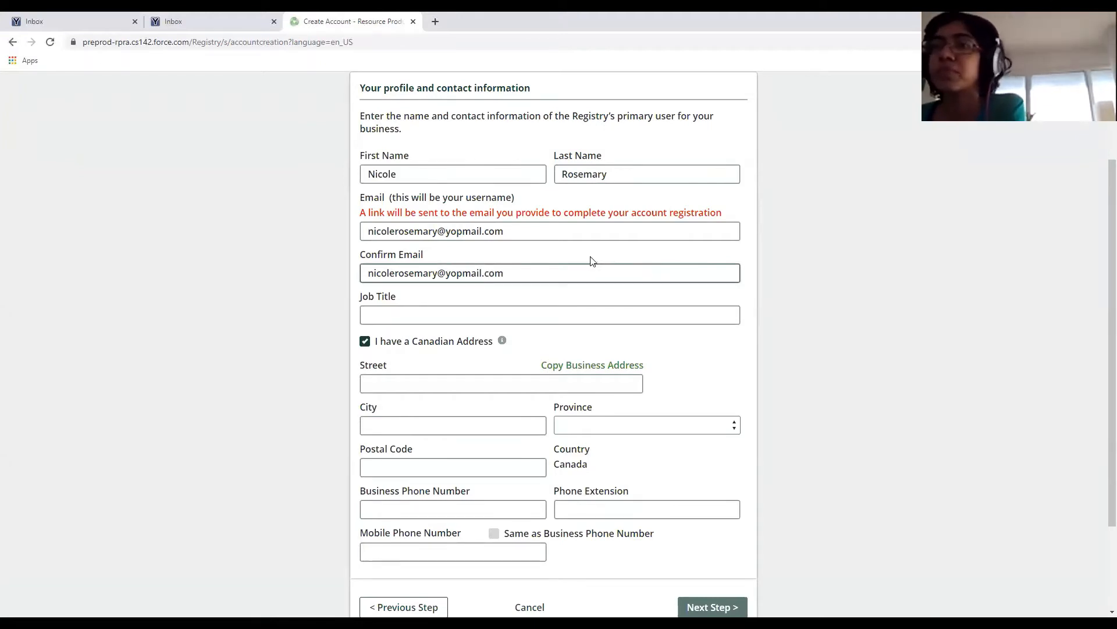
click(453, 315)
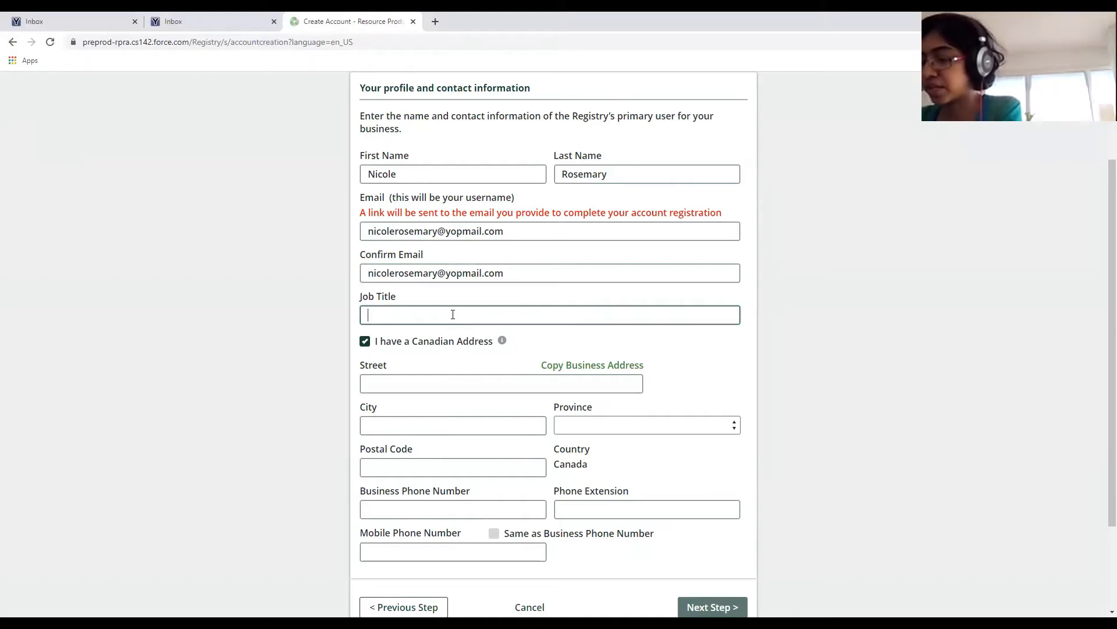
text(General Manager)
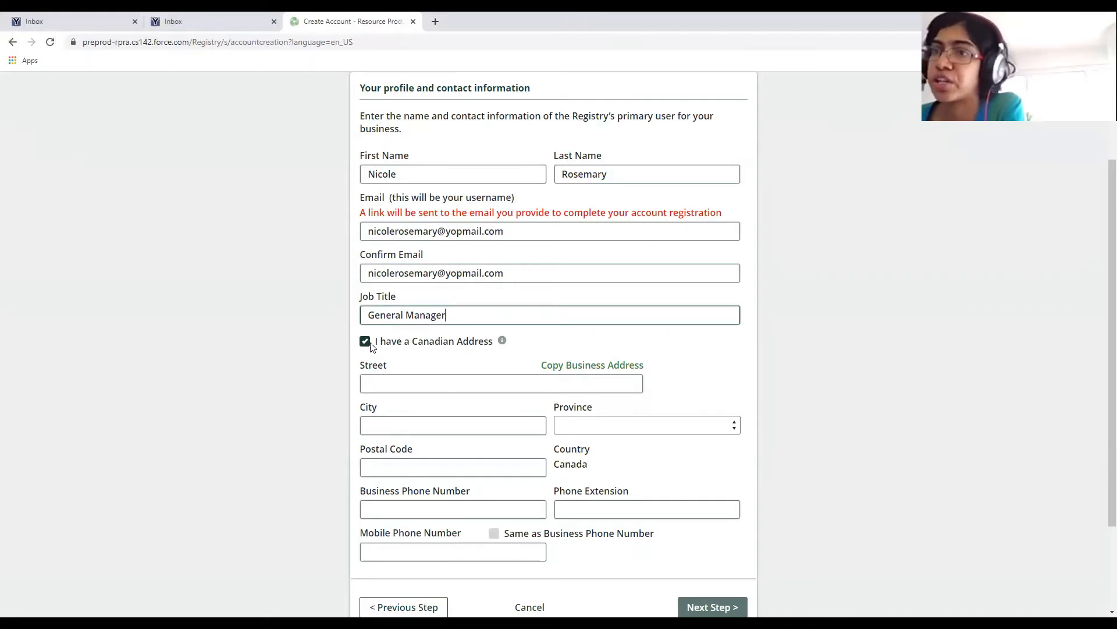
click(503, 342)
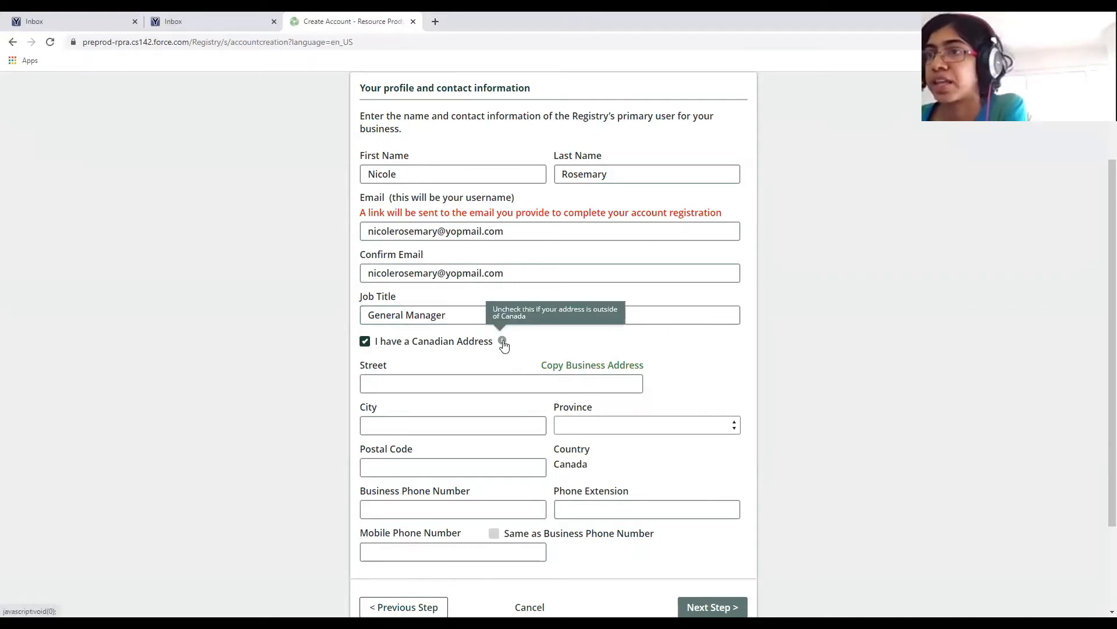
click(542, 387)
click(709, 387)
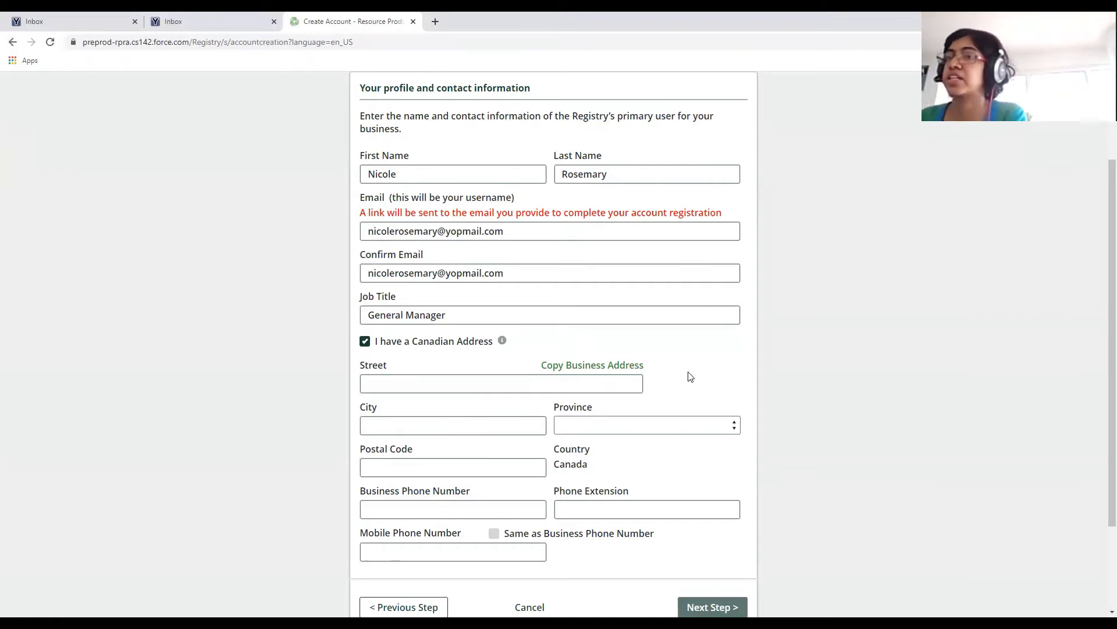
scroll(674, 512, down, 1)
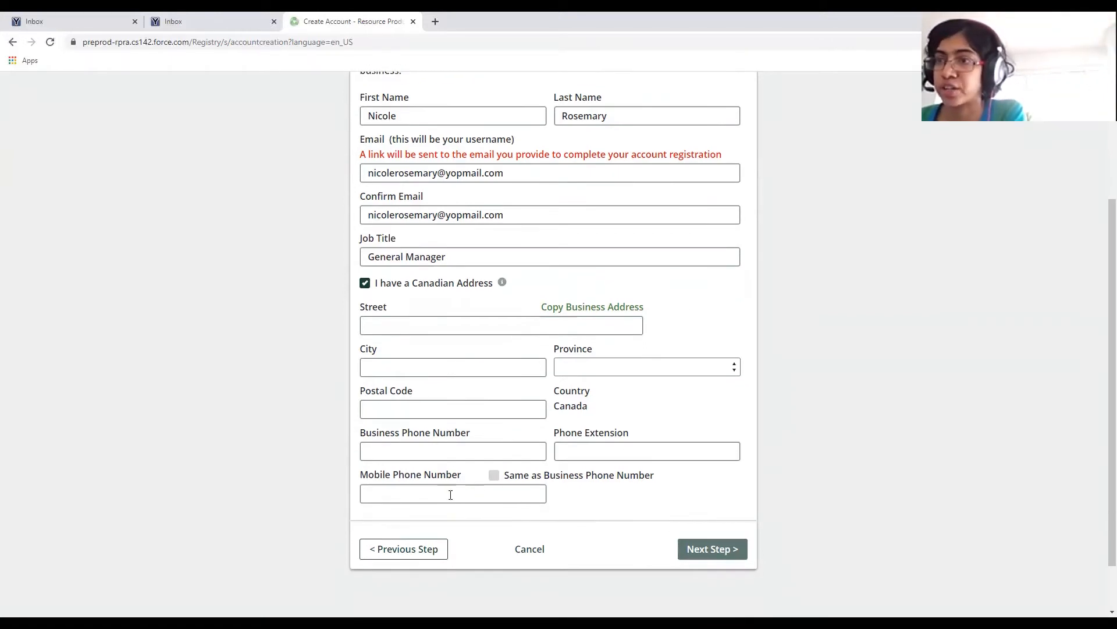
click(416, 551)
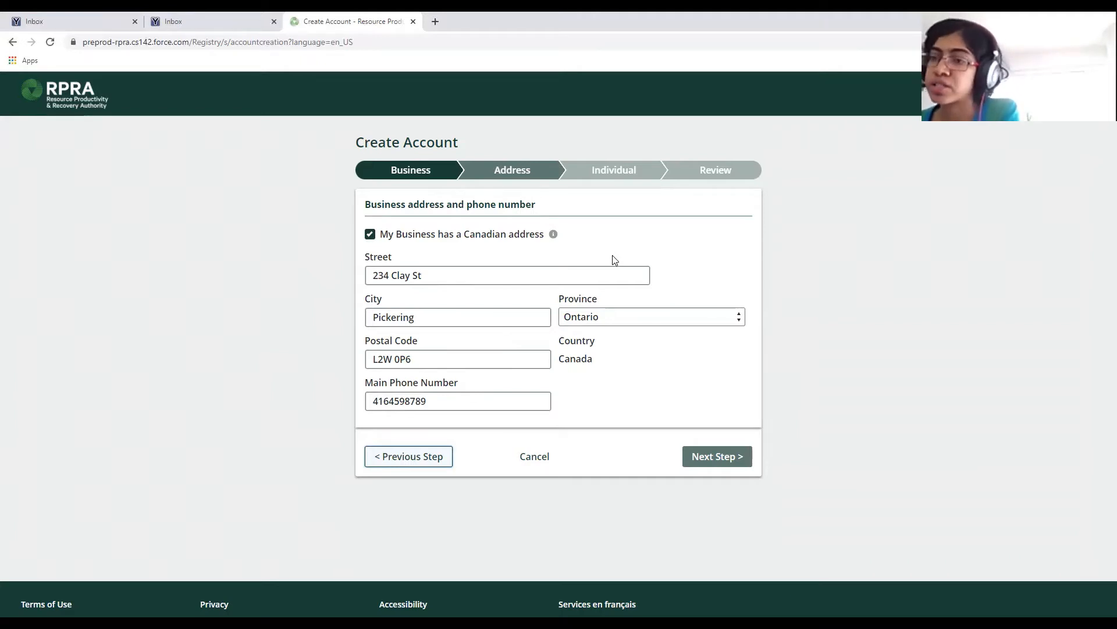
click(731, 459)
scroll(451, 459, down, 1)
scroll(363, 435, down, 1)
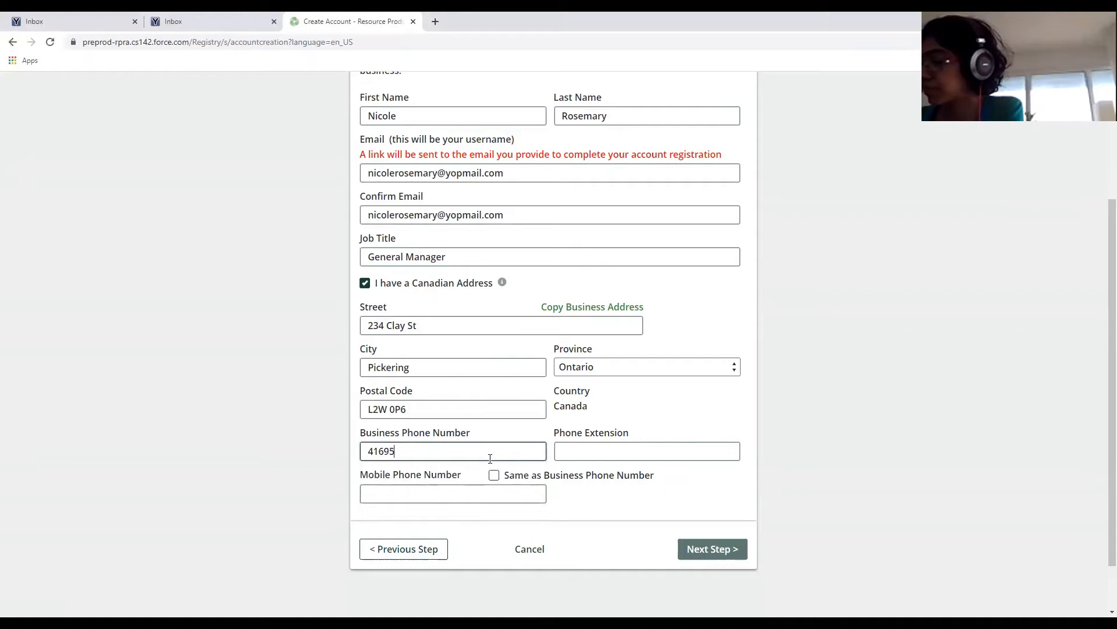
Finish the pending entry, leave 'Same as Business Phone Number' unticked, and add a phone extension.
text(68741)
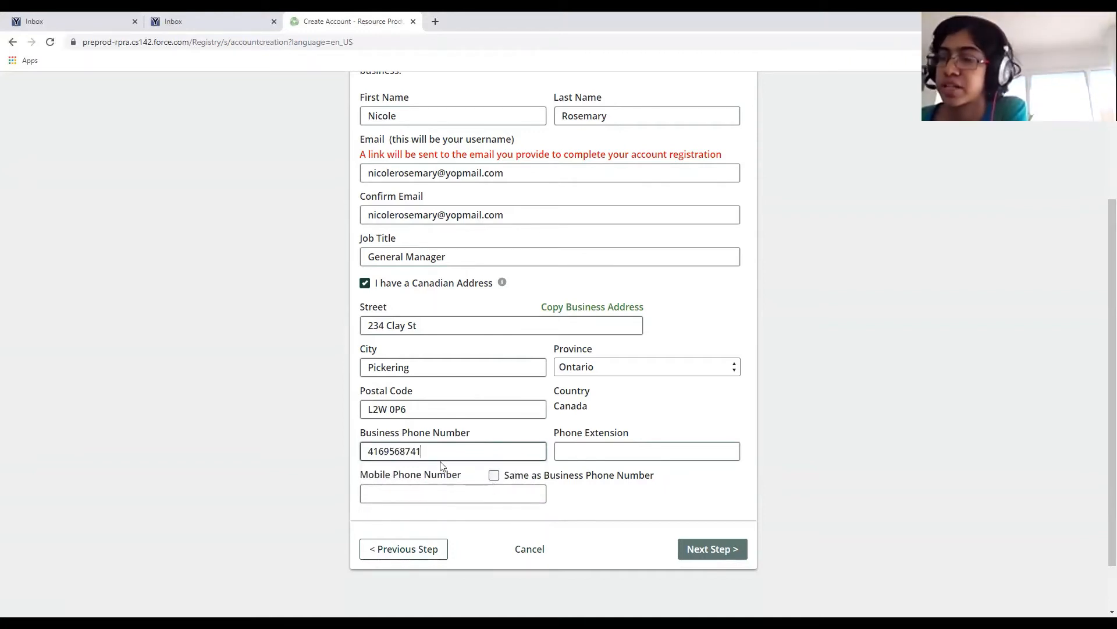
click(495, 477)
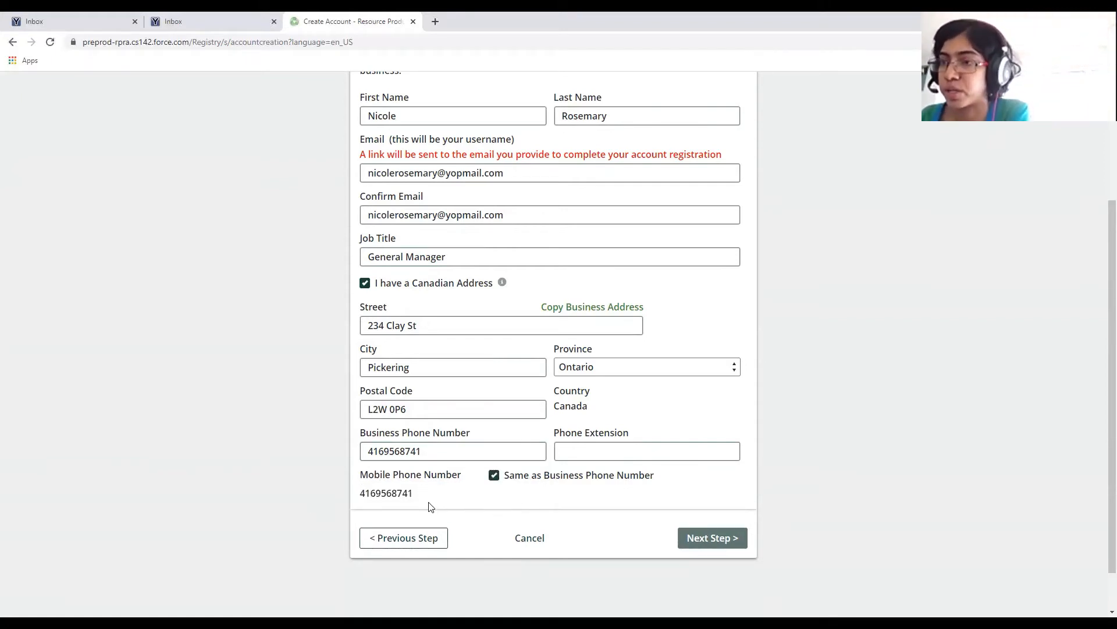
click(495, 475)
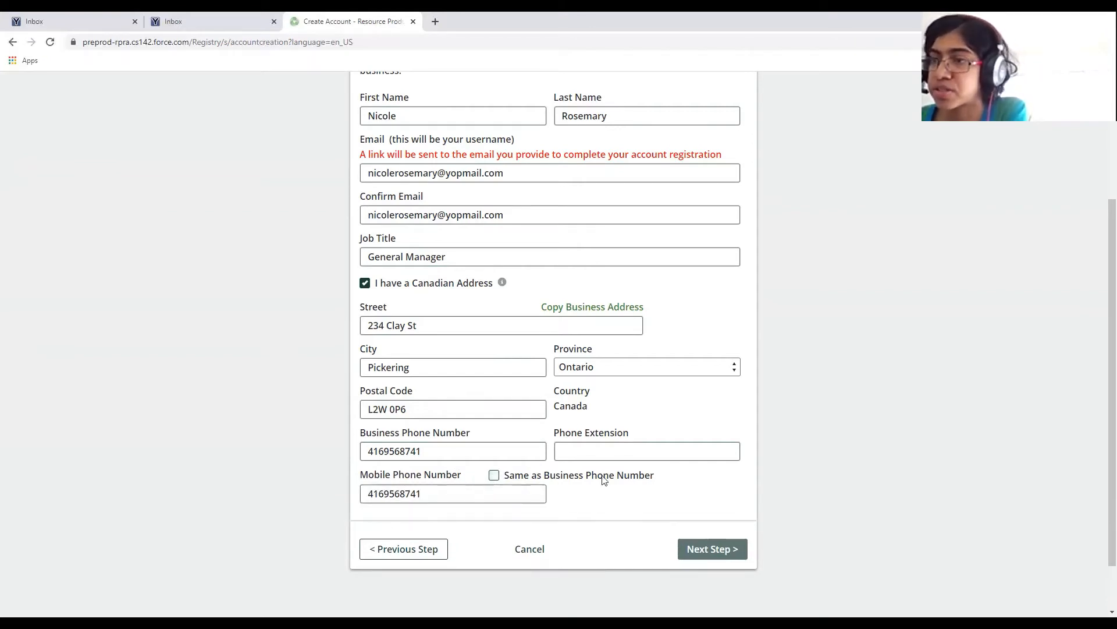
click(592, 451)
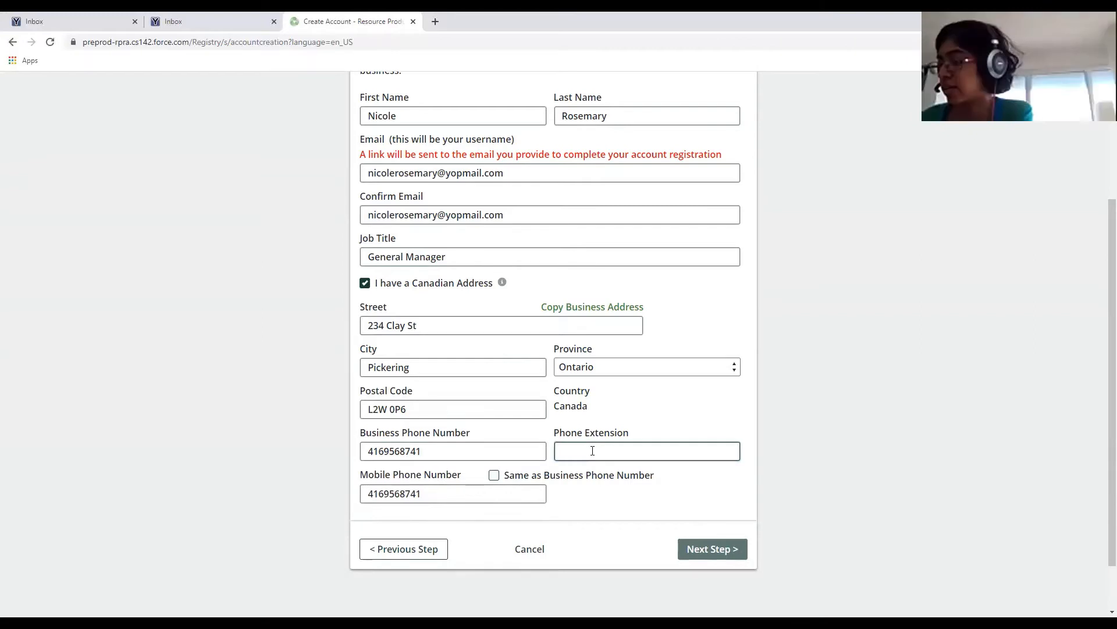
text(321)
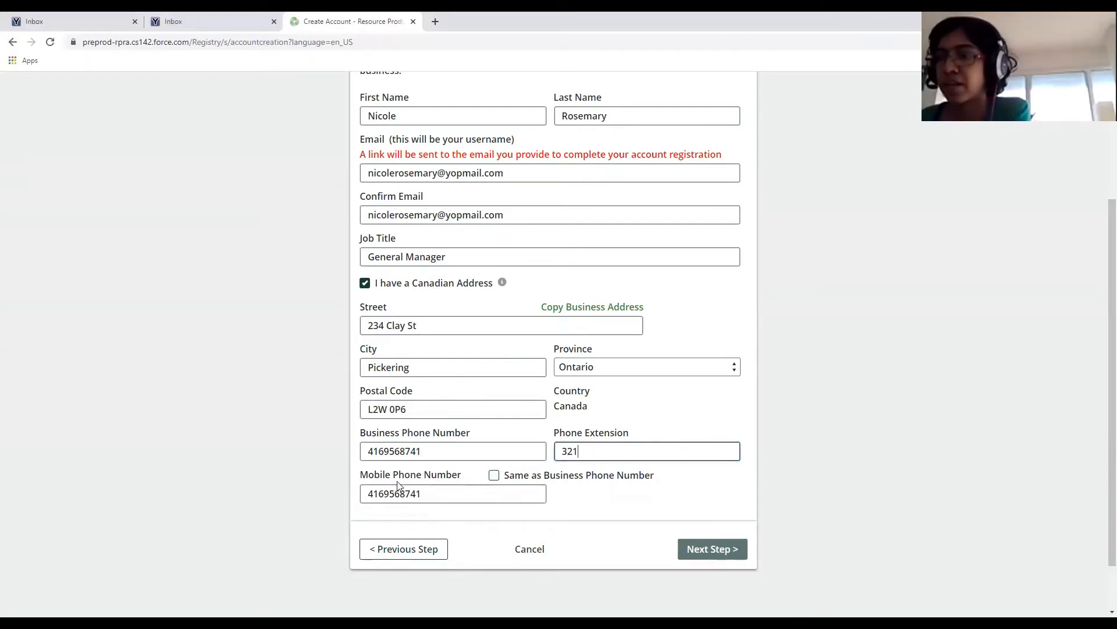
Replace the last three digits of the mobile number so it differs from the business phone.
click(422, 494)
drag(422, 493, 407, 498)
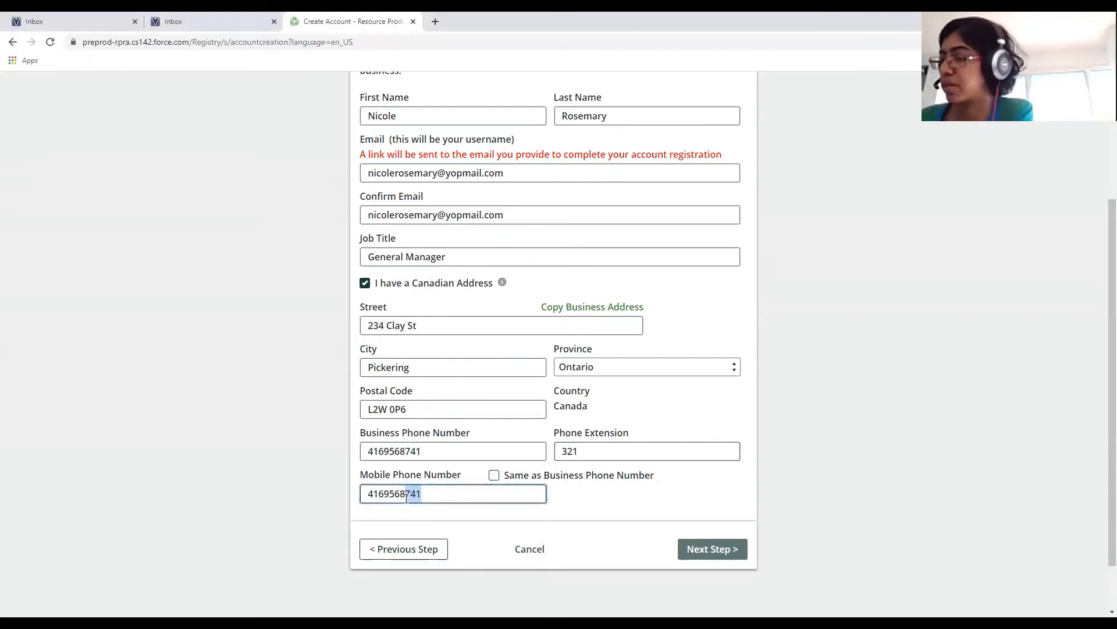
text(879)
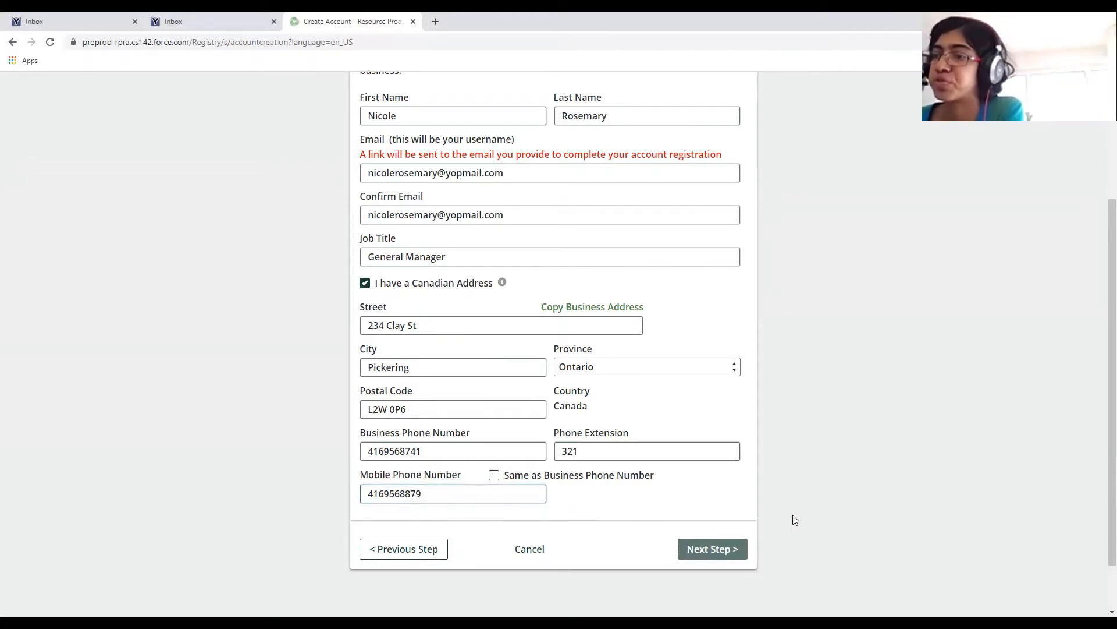
scroll(878, 462, up, 1)
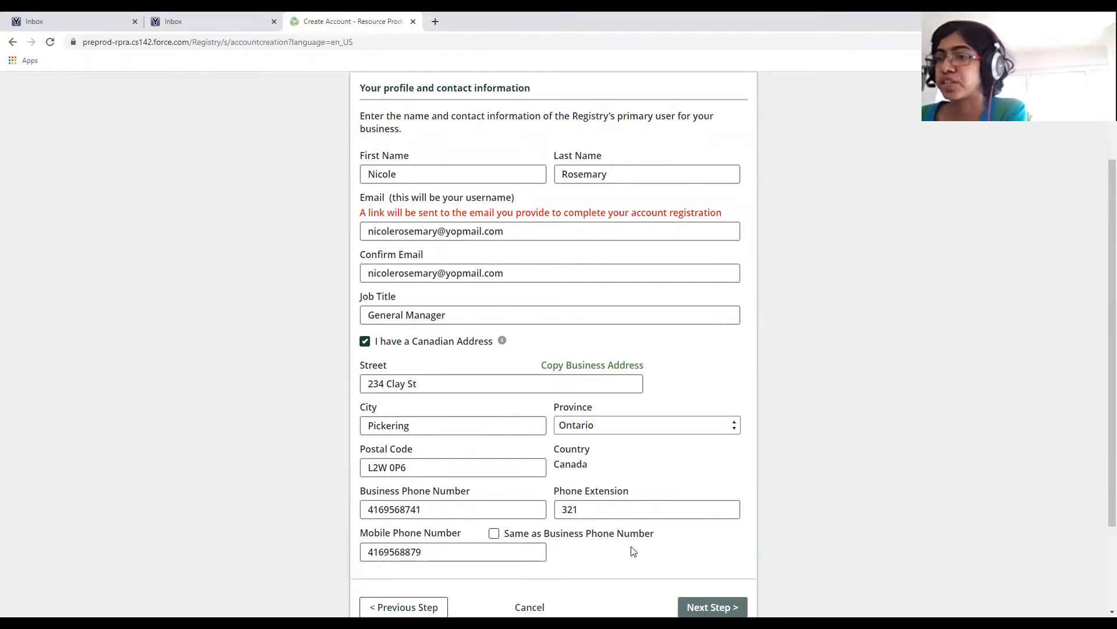
scroll(631, 550, down, 1)
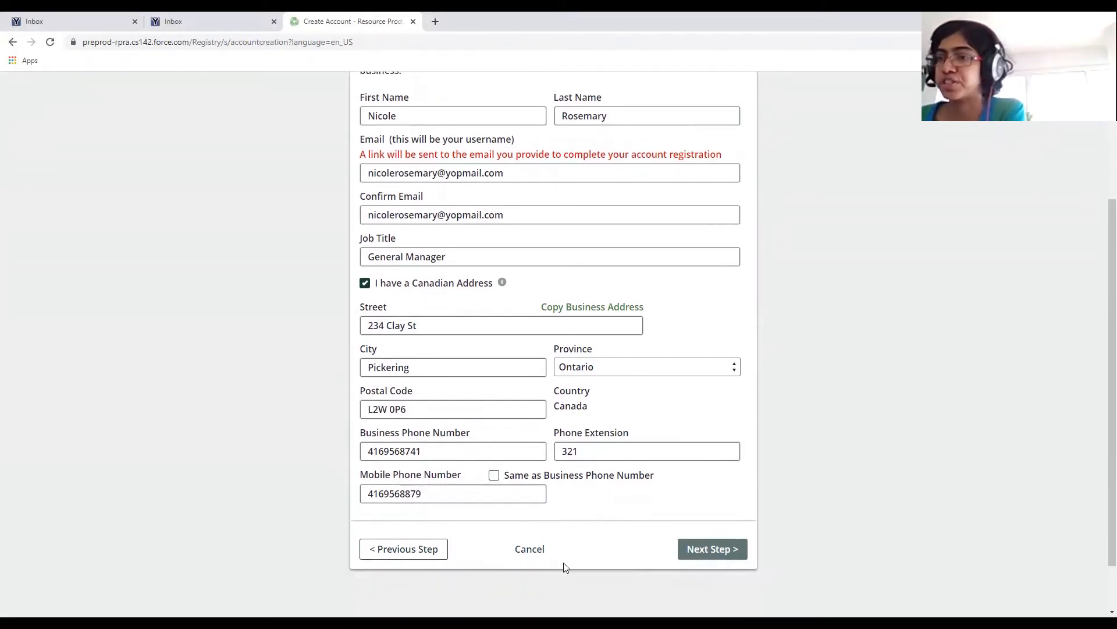
Open the Review step and scroll through the business, address and profile summary.
click(714, 553)
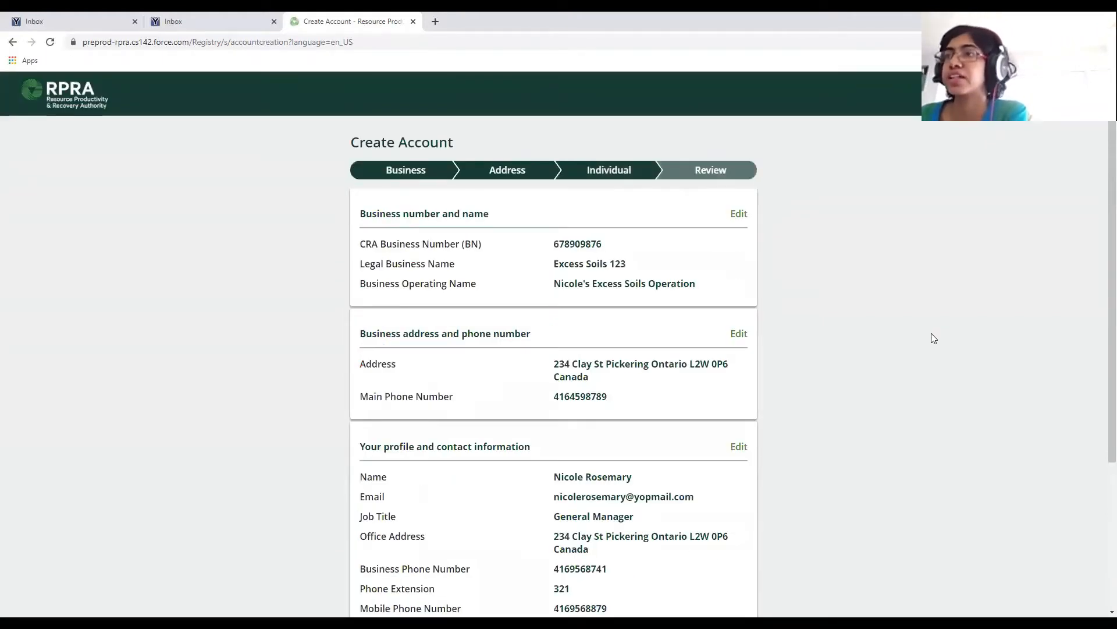
scroll(934, 338, down, 1)
scroll(928, 326, down, 1)
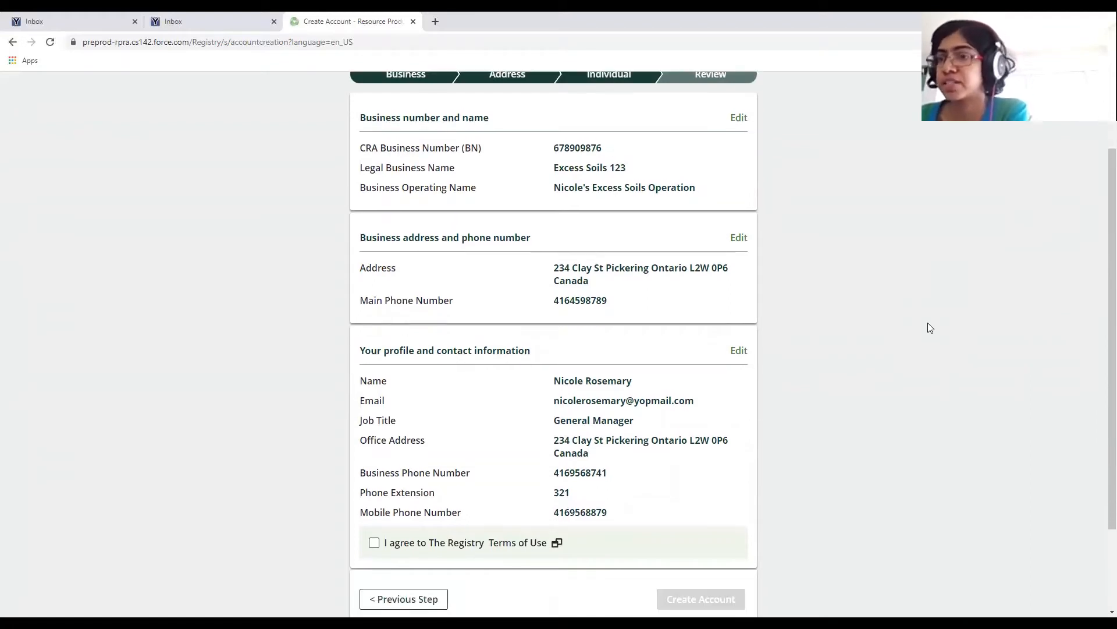
scroll(925, 329, up, 1)
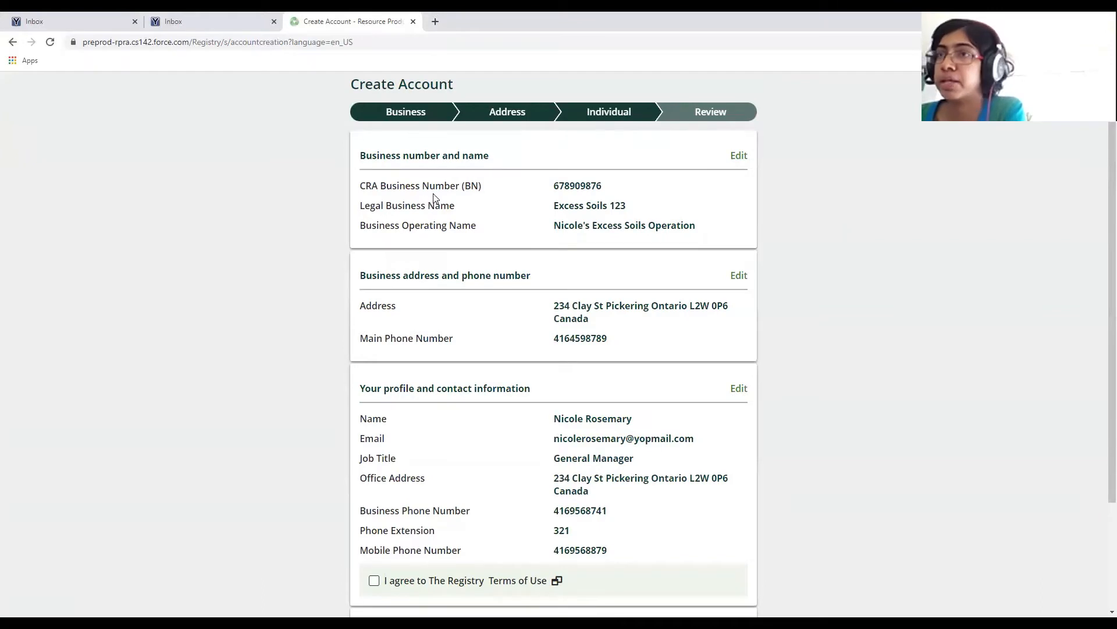
Change the CRA Business Number's last digit to 4, then continue back to the Individual step.
click(739, 156)
click(603, 272)
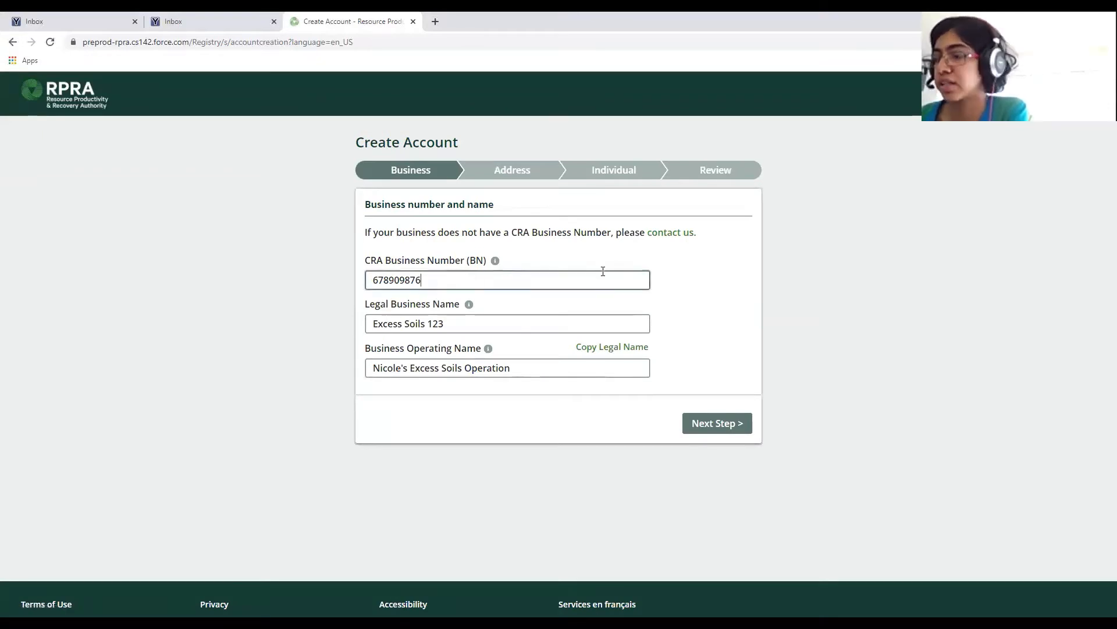
key(BackSpace)
text(4)
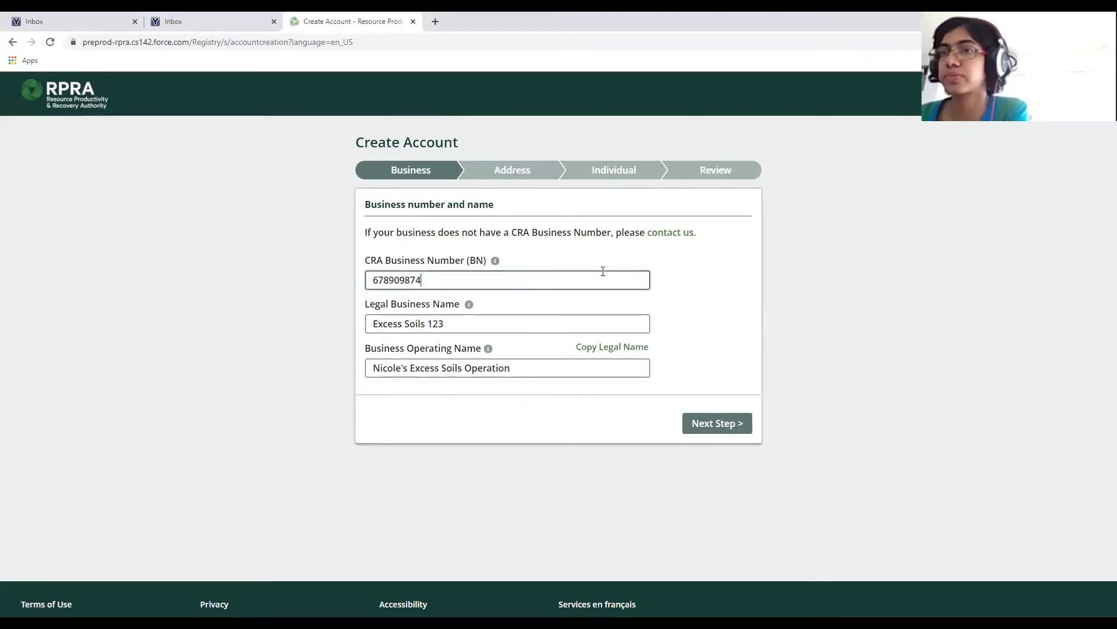
click(817, 328)
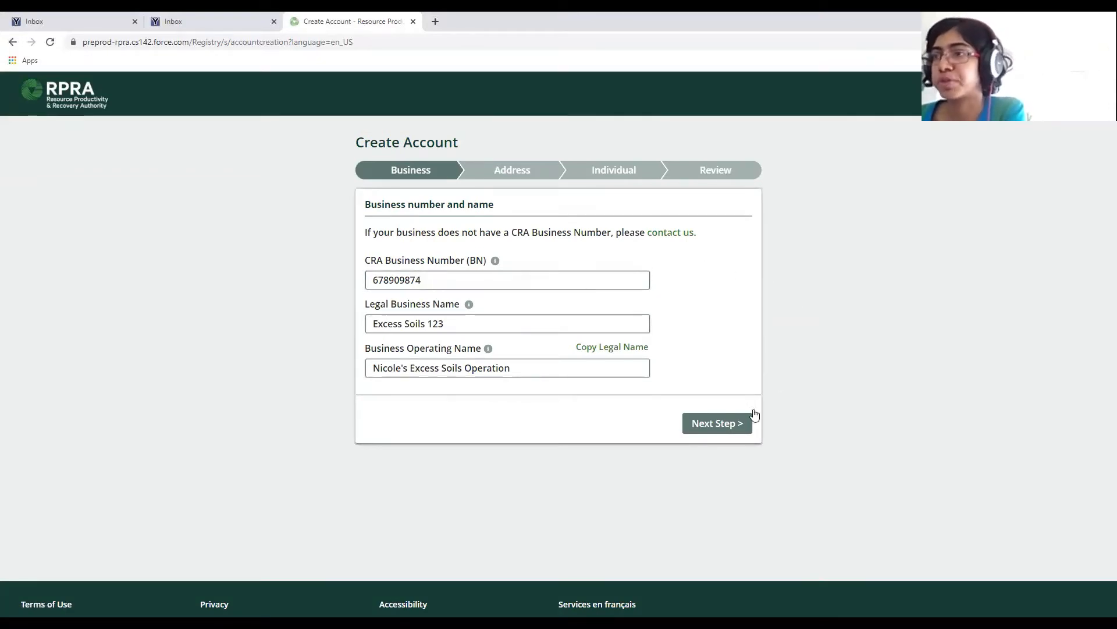
click(716, 425)
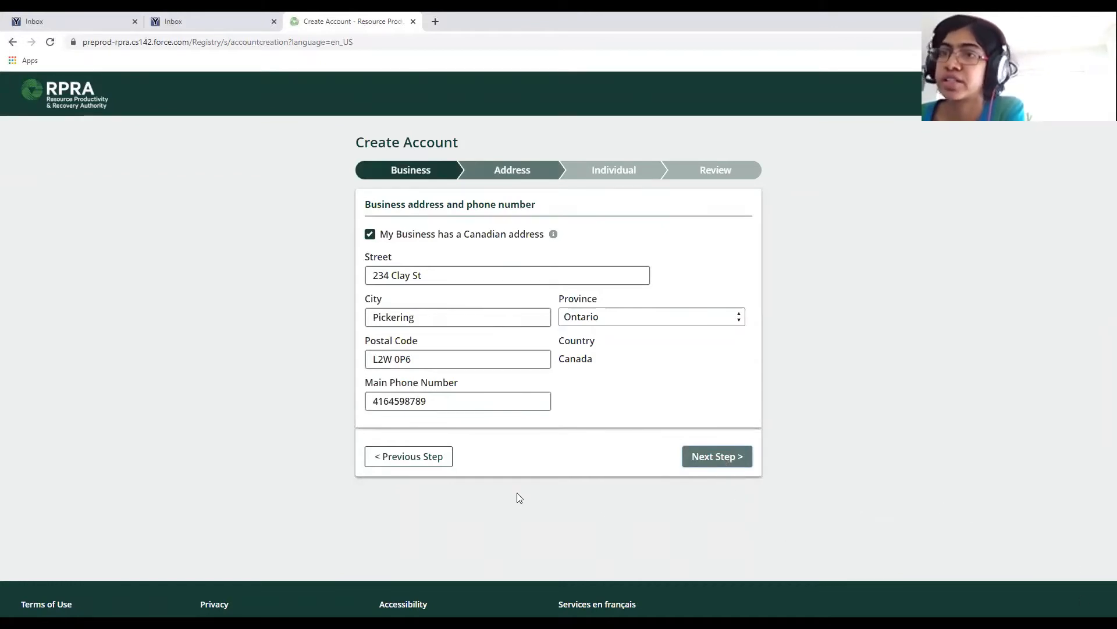
click(700, 455)
Return to the Review step, stepping back once and forward again to show the corrected CRA business number.
scroll(696, 435, down, 3)
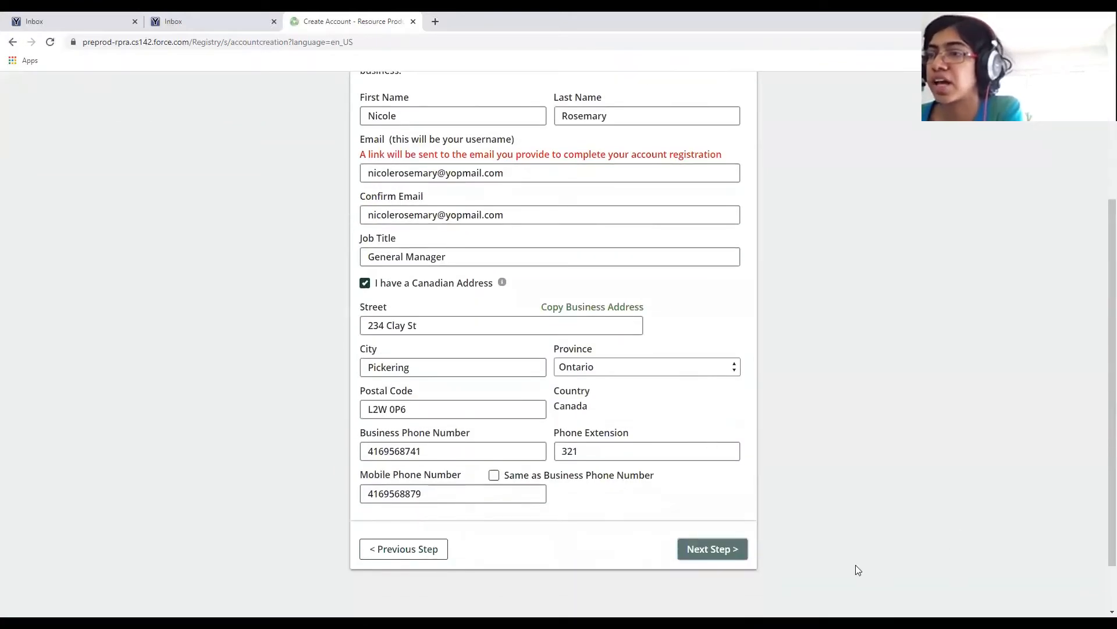
click(703, 549)
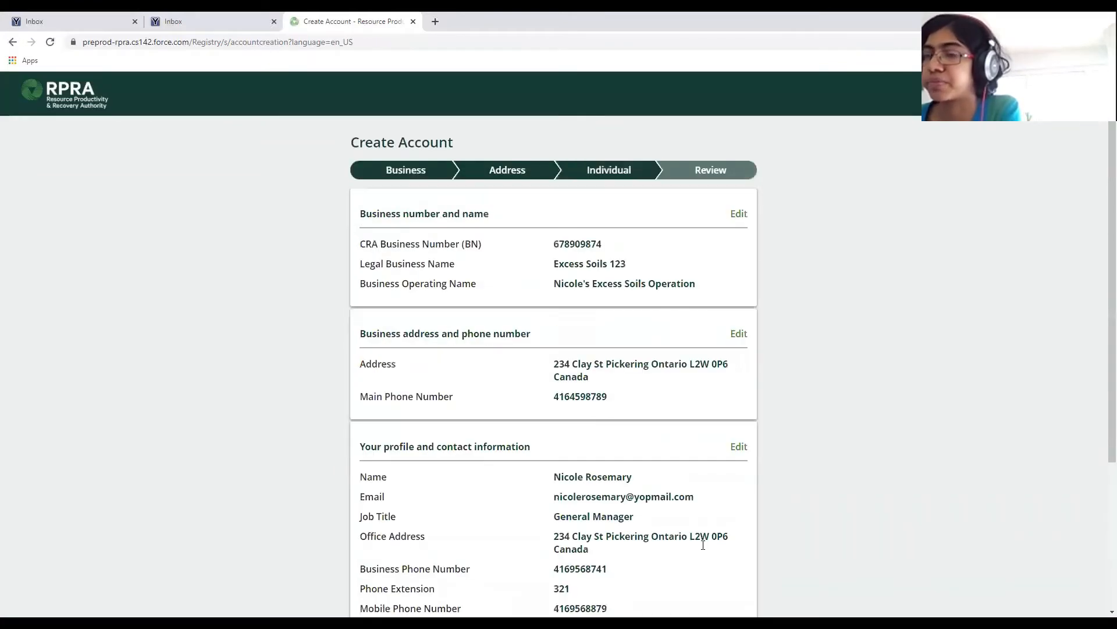
scroll(704, 527, down, 3)
scroll(760, 441, up, 2)
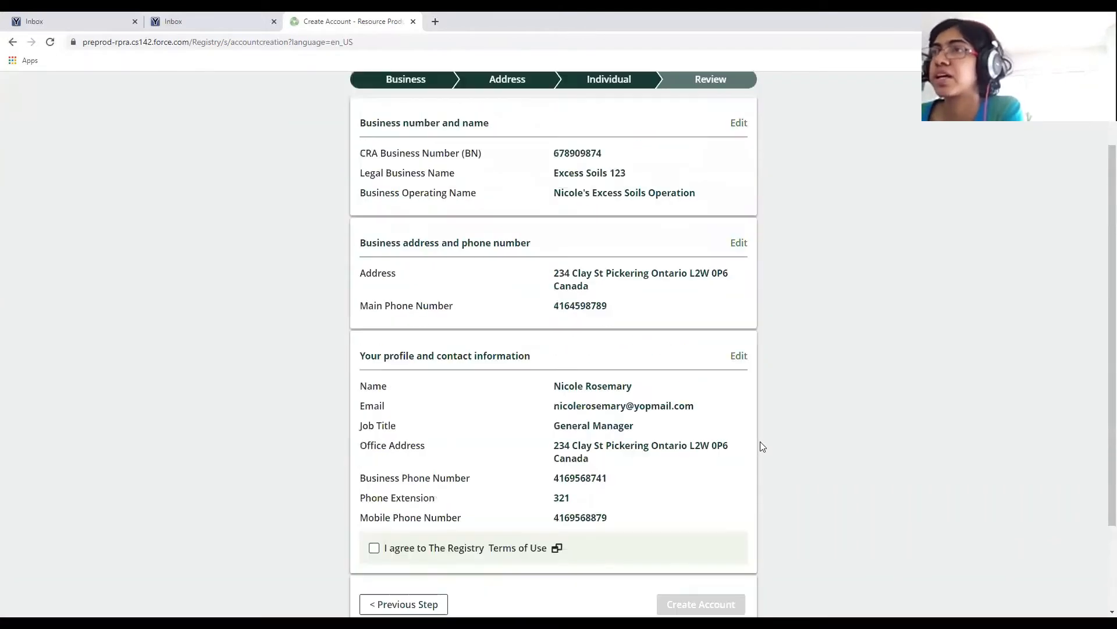
scroll(761, 442, down, 1)
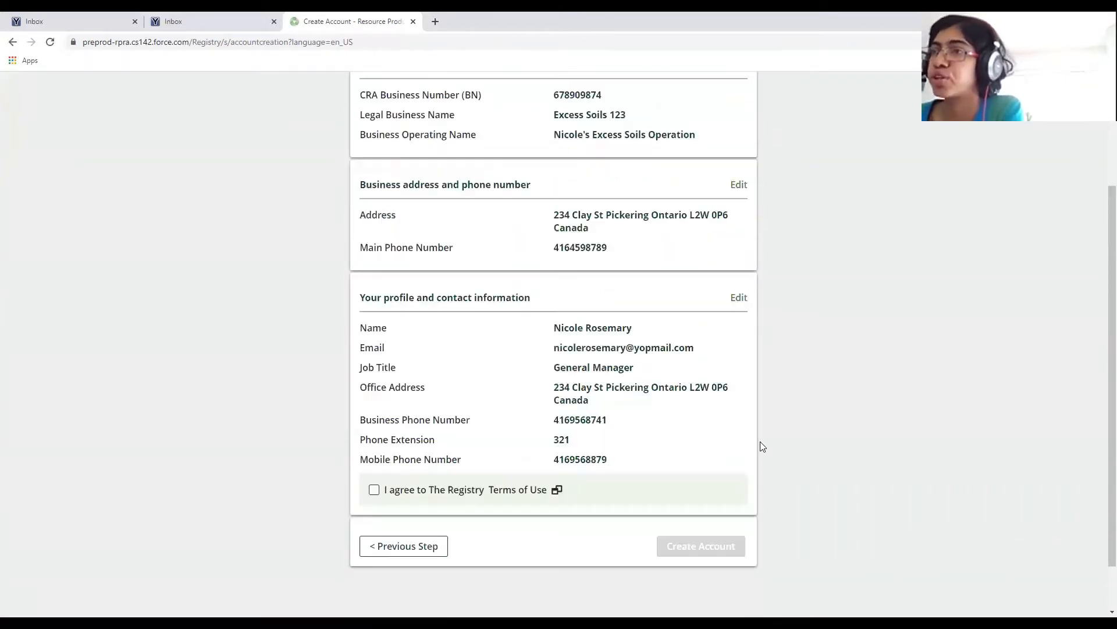
click(436, 551)
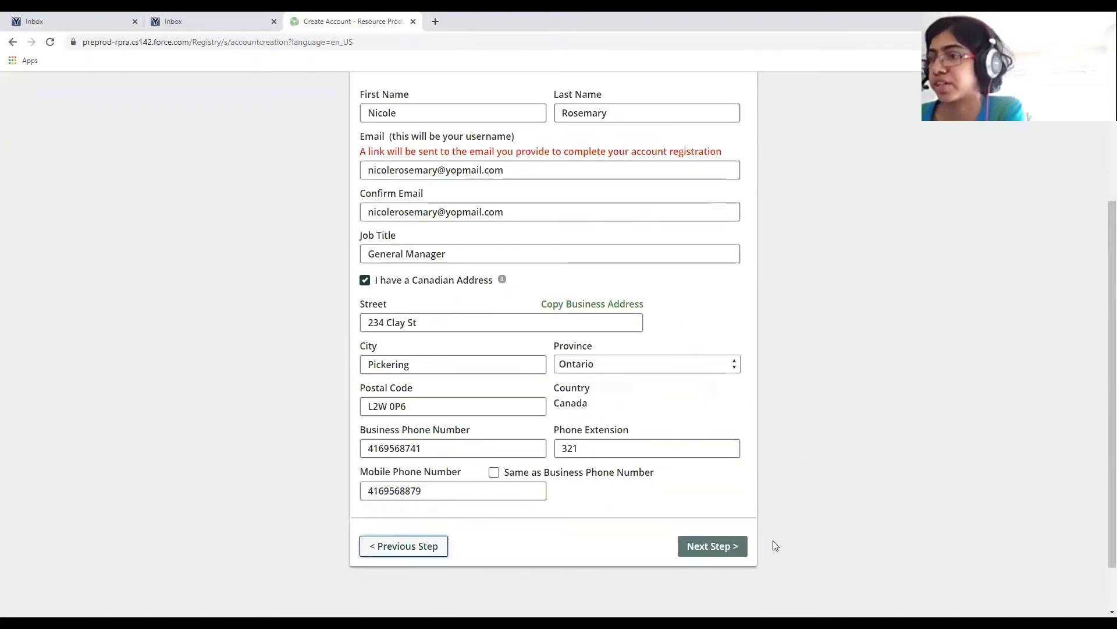
click(744, 554)
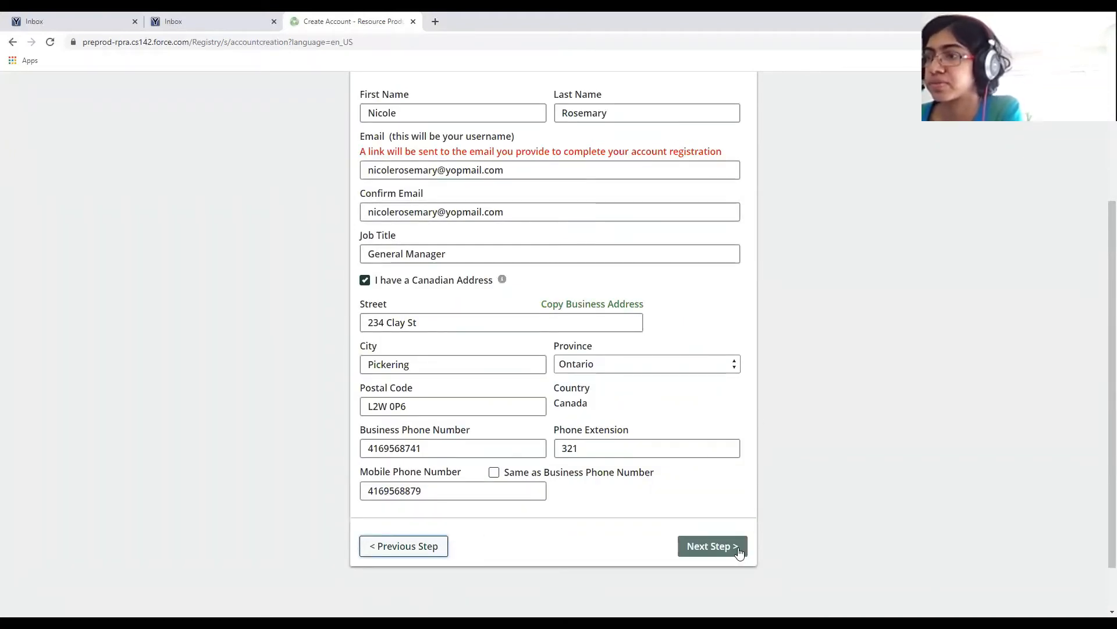
scroll(784, 448, down, 1)
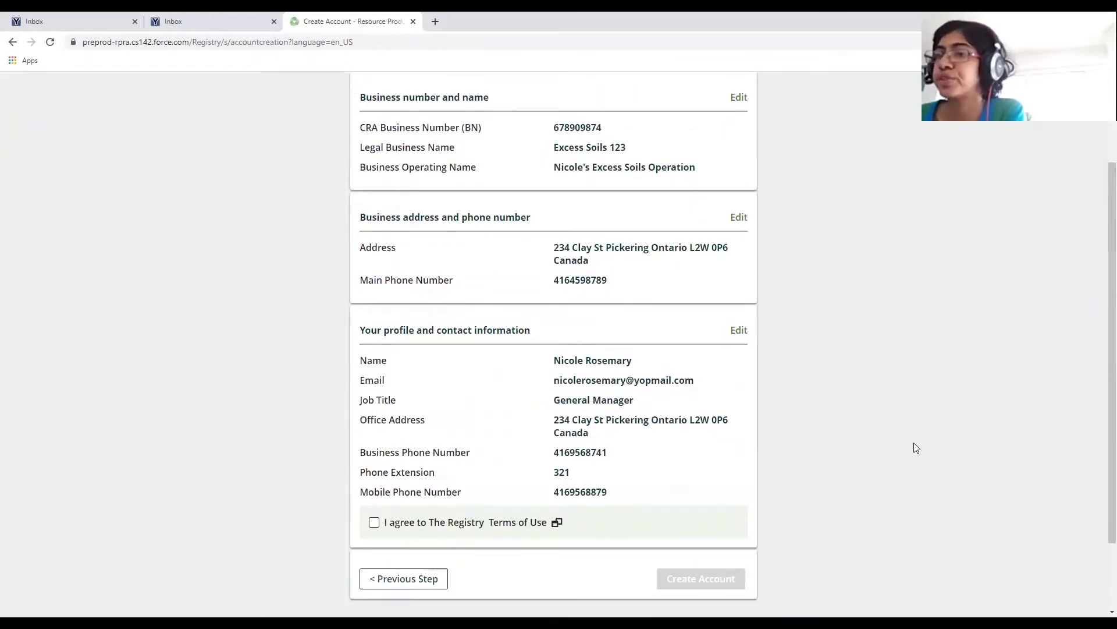
Tick agreement to the Registry Terms of Use, then read through the full terms and close them.
click(374, 524)
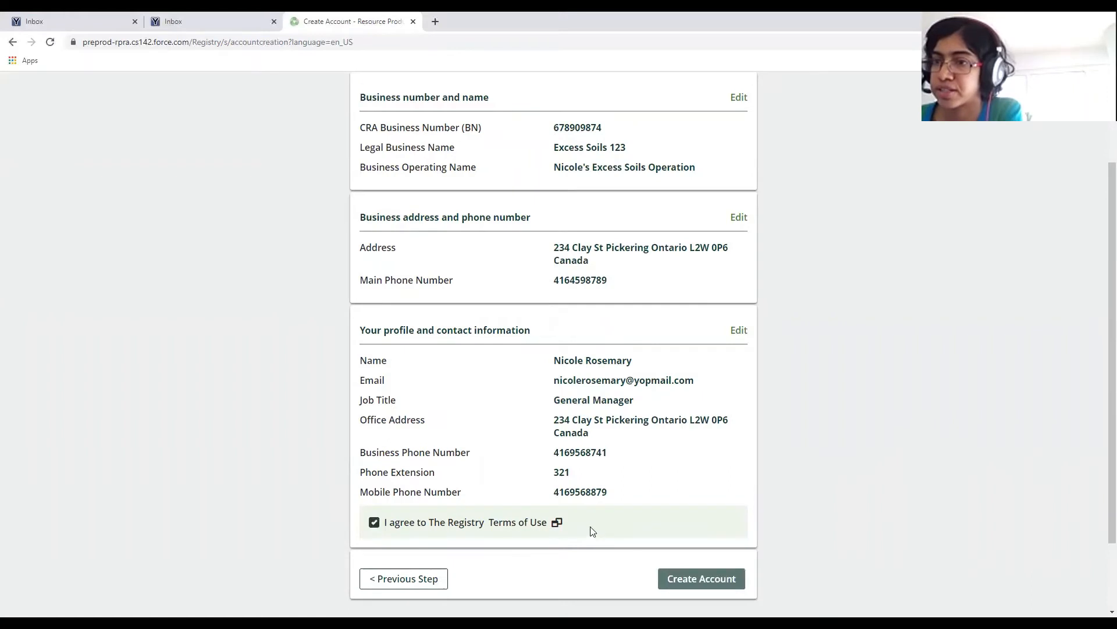
click(535, 523)
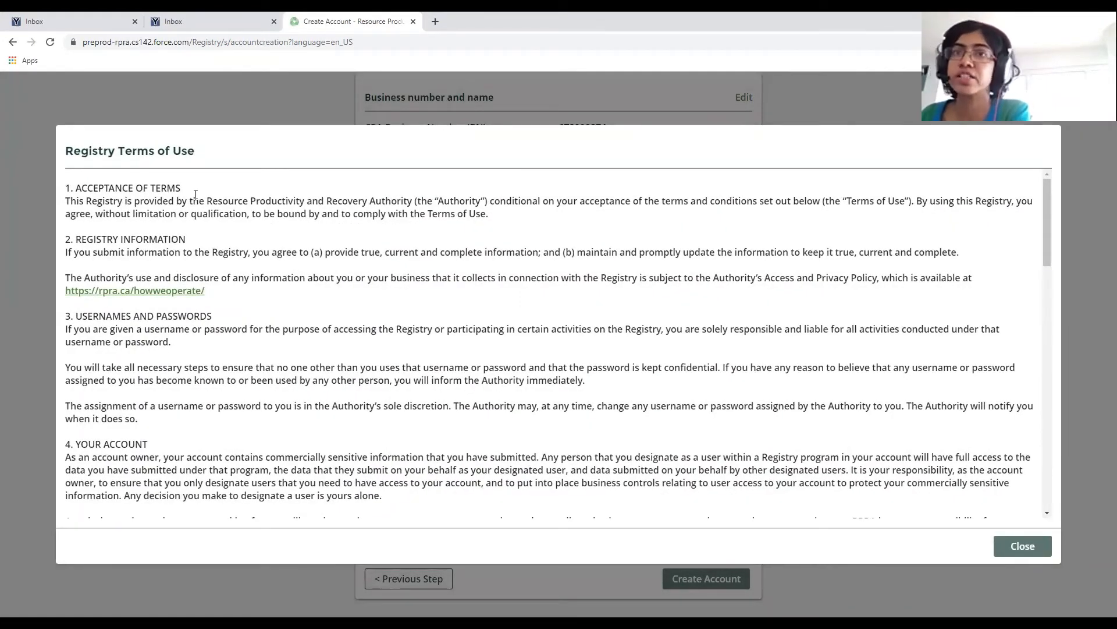
scroll(124, 266, down, 3)
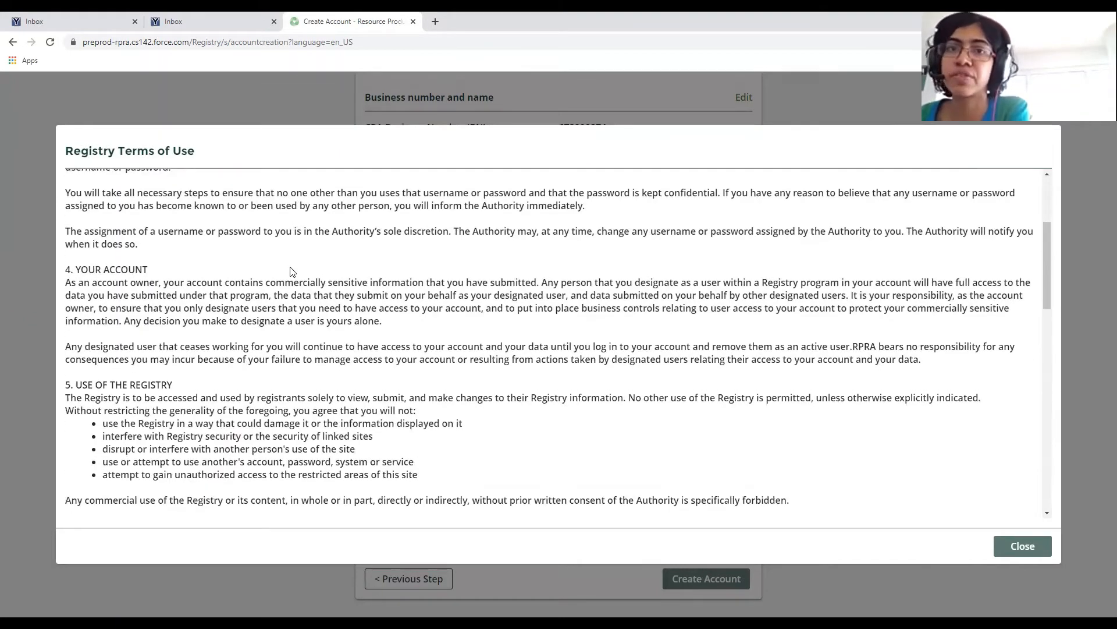
scroll(295, 274, up, 2)
scroll(354, 318, down, 6)
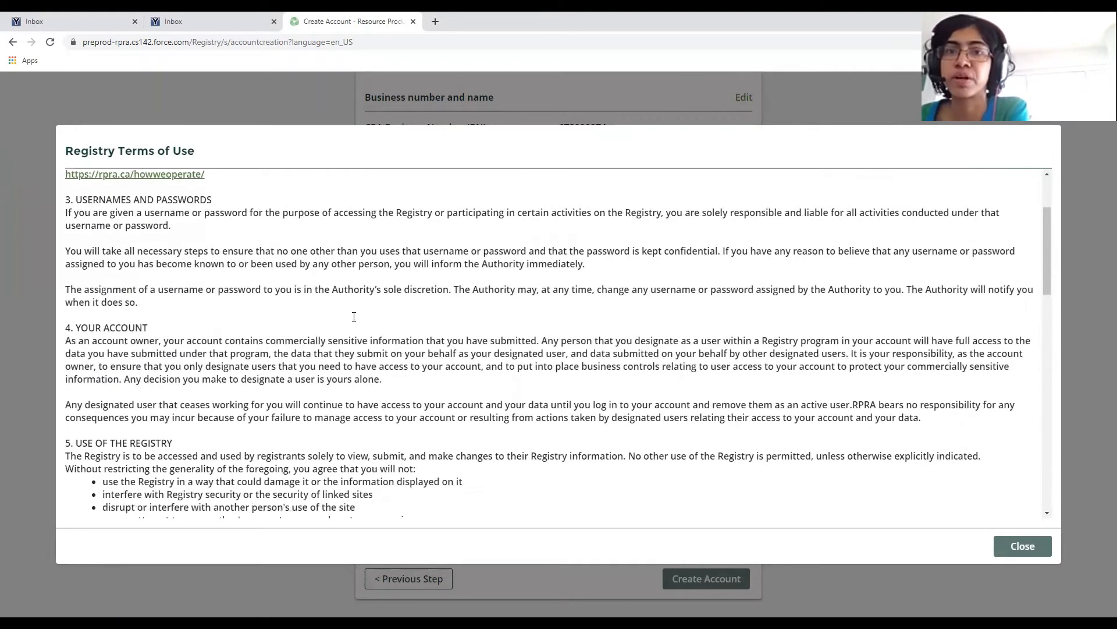
scroll(273, 289, down, 10)
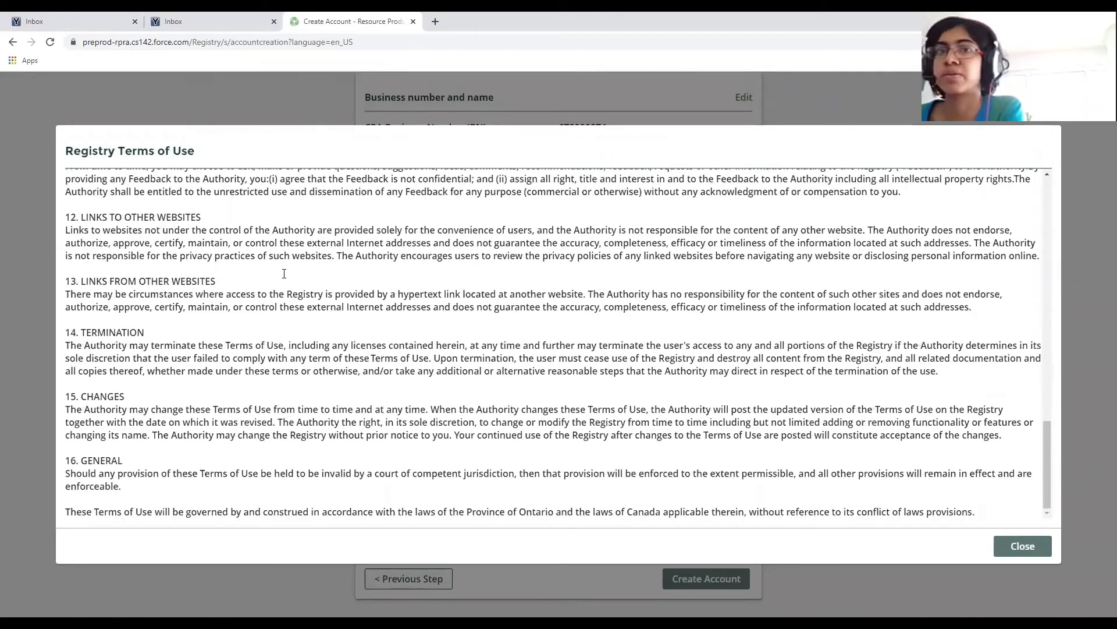
click(1029, 546)
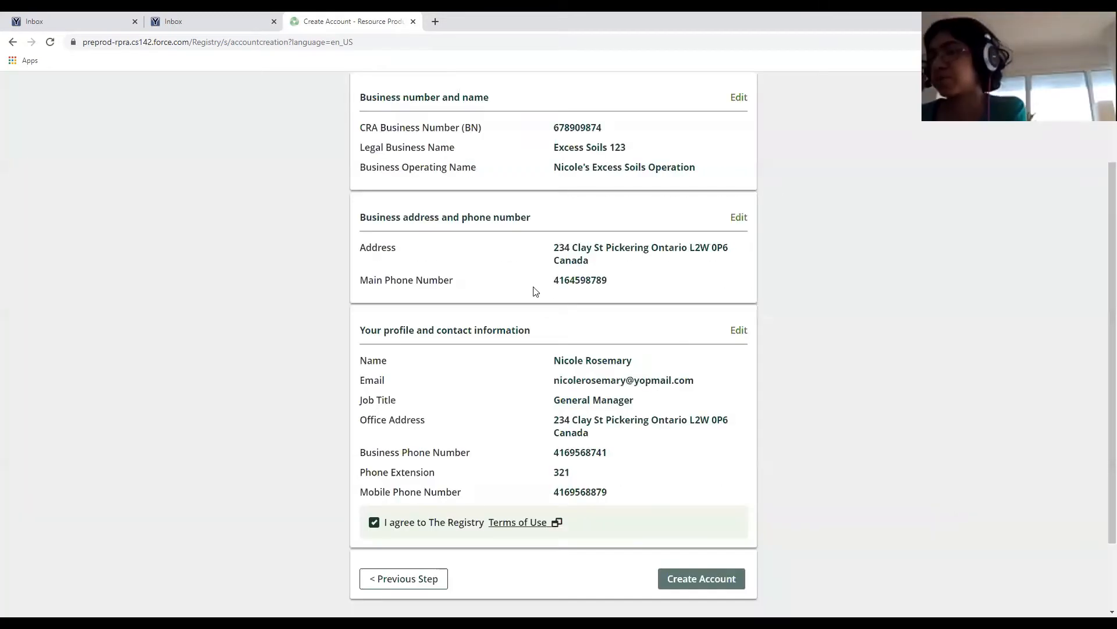
Submit the Review page with Create Account, then switch to the second email inbox.
scroll(527, 296, down, 3)
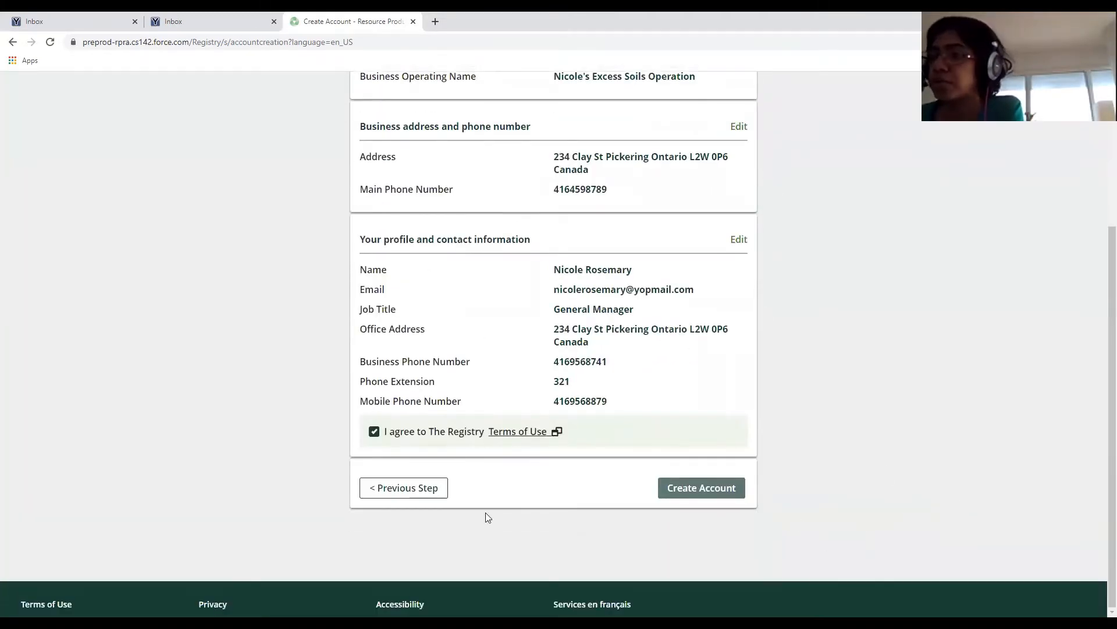
click(722, 494)
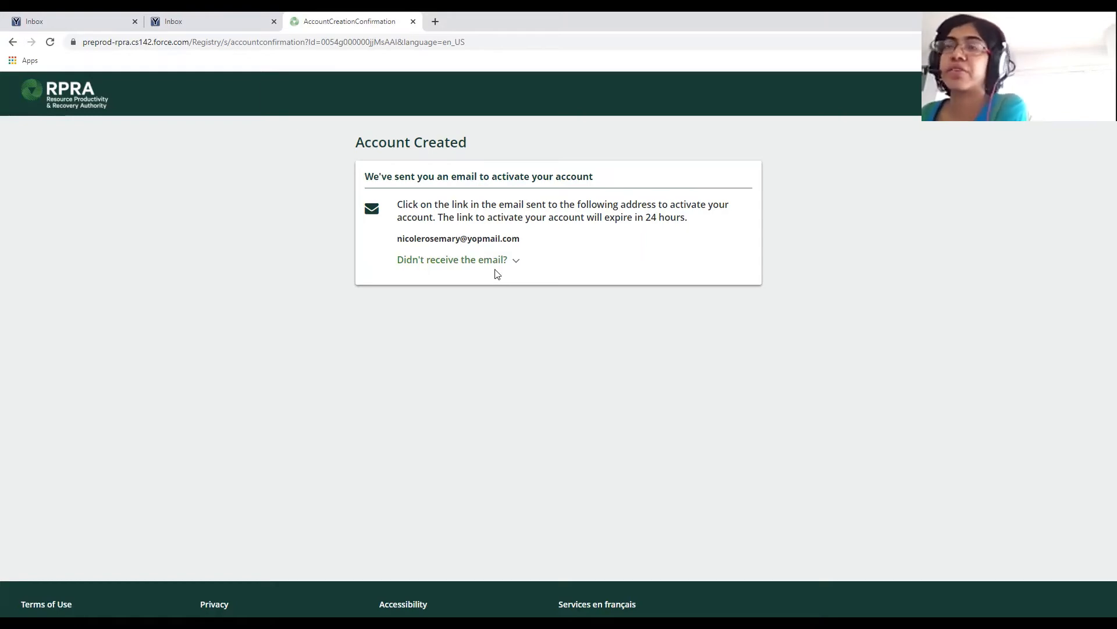
click(222, 13)
Refresh the Yopmail inbox and follow the RPRA welcome email's 'here' link.
click(305, 151)
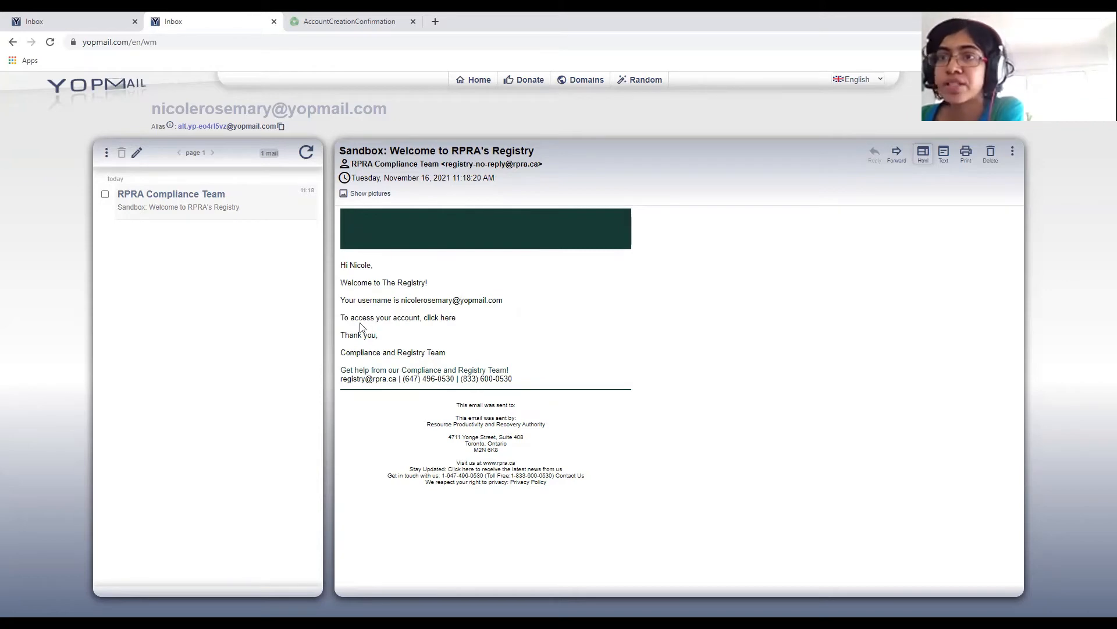
click(446, 320)
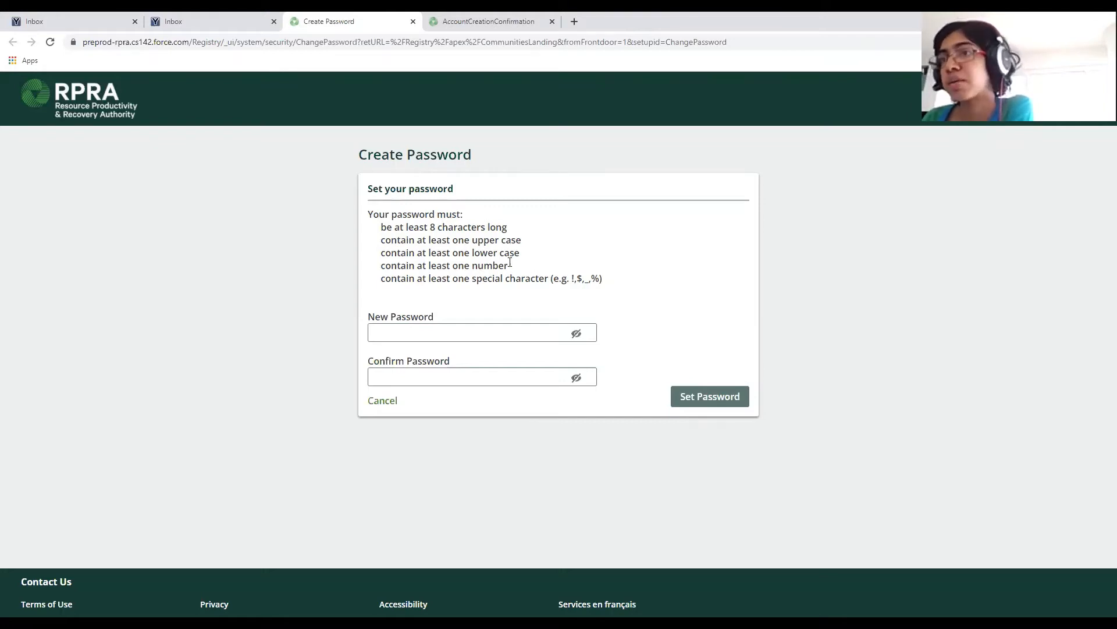
Paste the new password into both the New Password and Confirm Password fields.
click(504, 336)
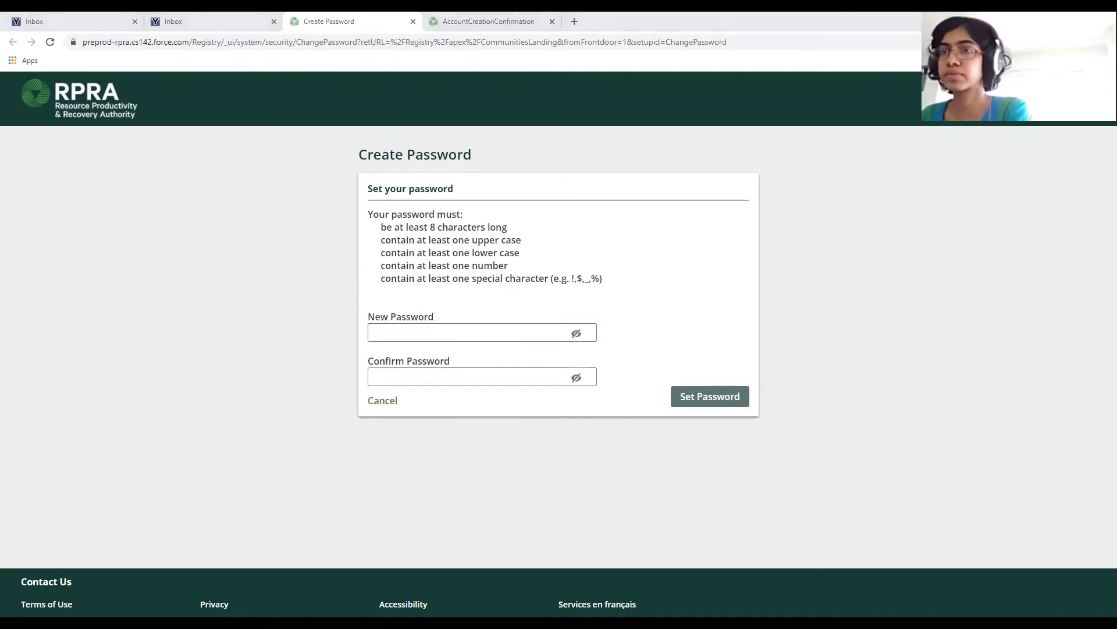
click(456, 314)
key(ctrl+v)
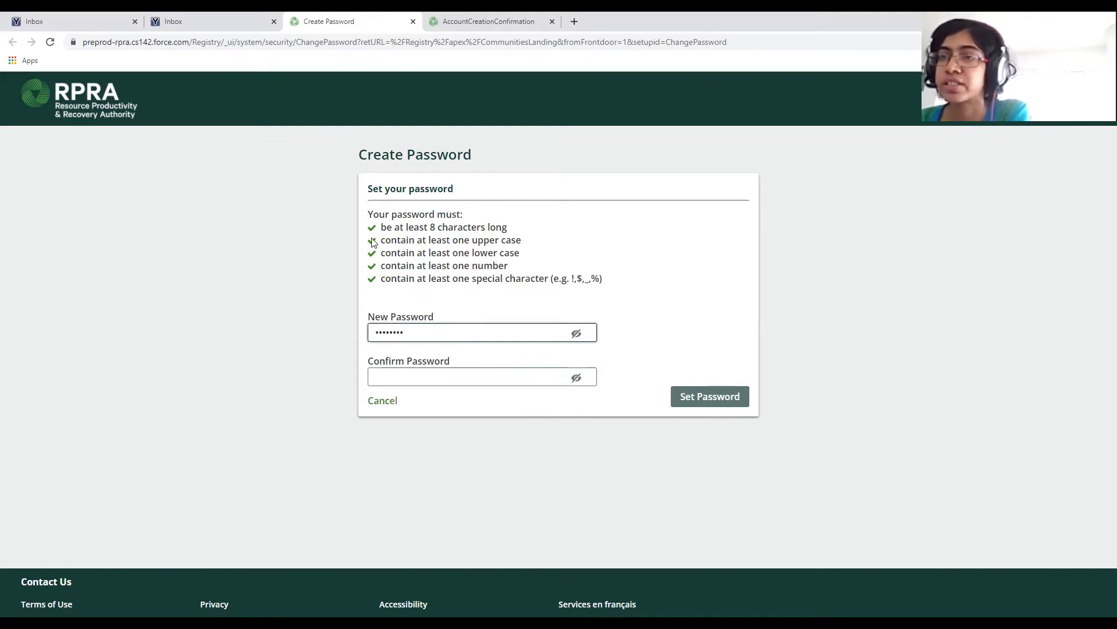
click(415, 374)
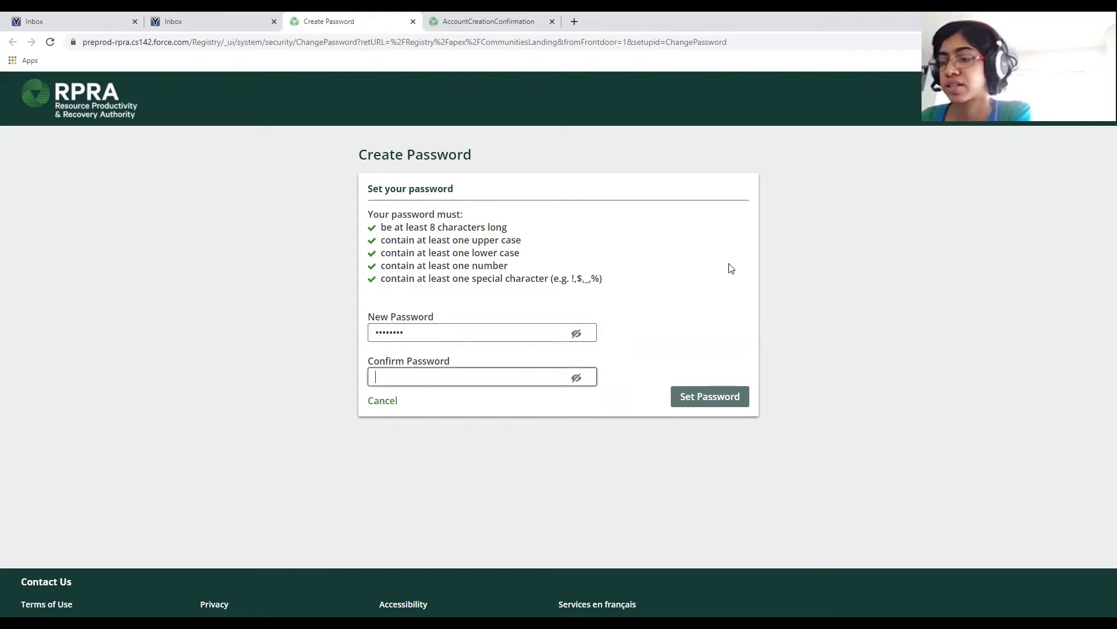
key(ctrl+v)
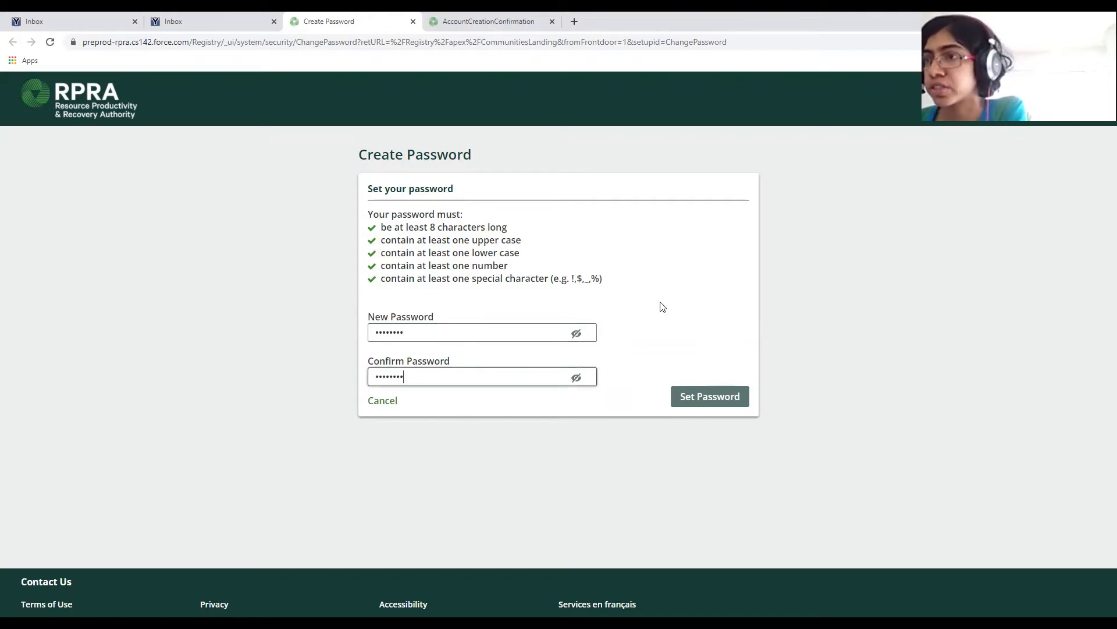
Reveal both password entries to verify they match, then hide them again.
click(577, 334)
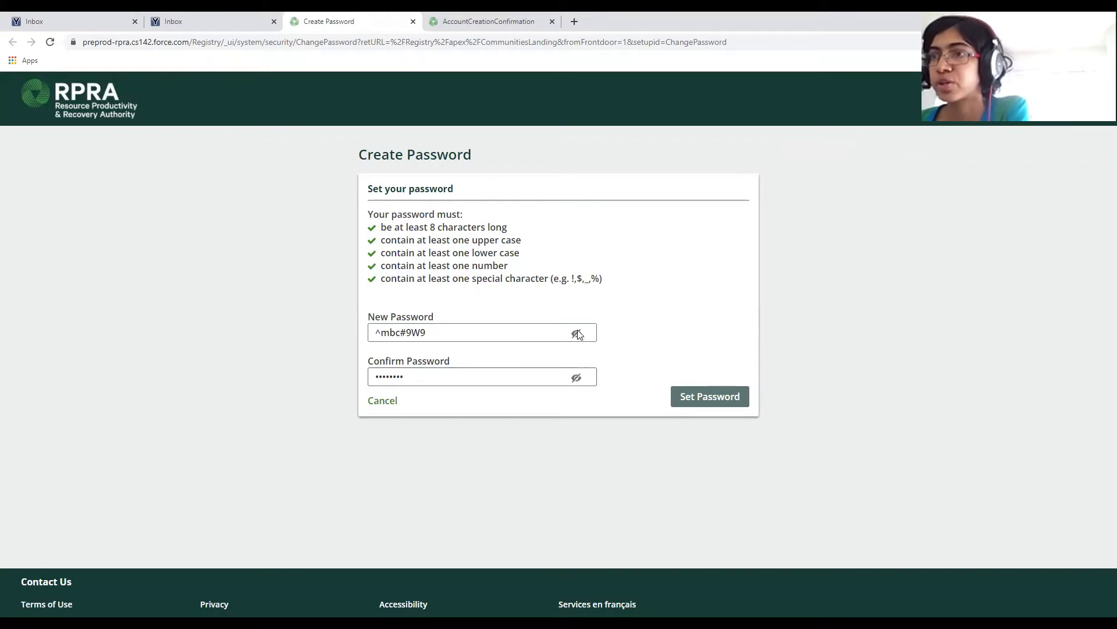
click(577, 378)
click(577, 378)
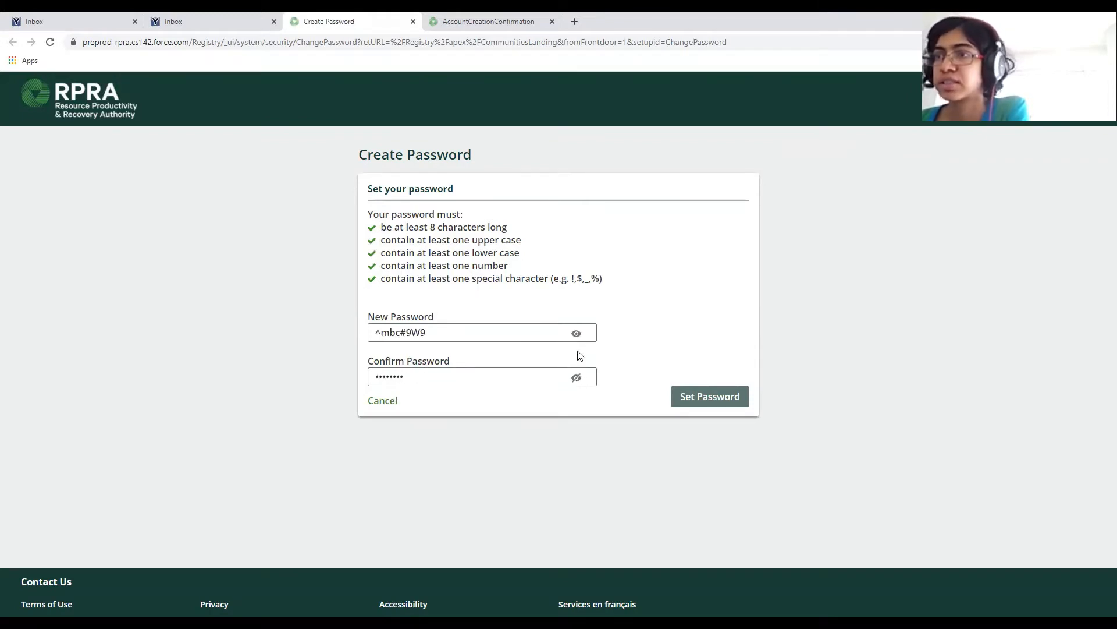
click(577, 334)
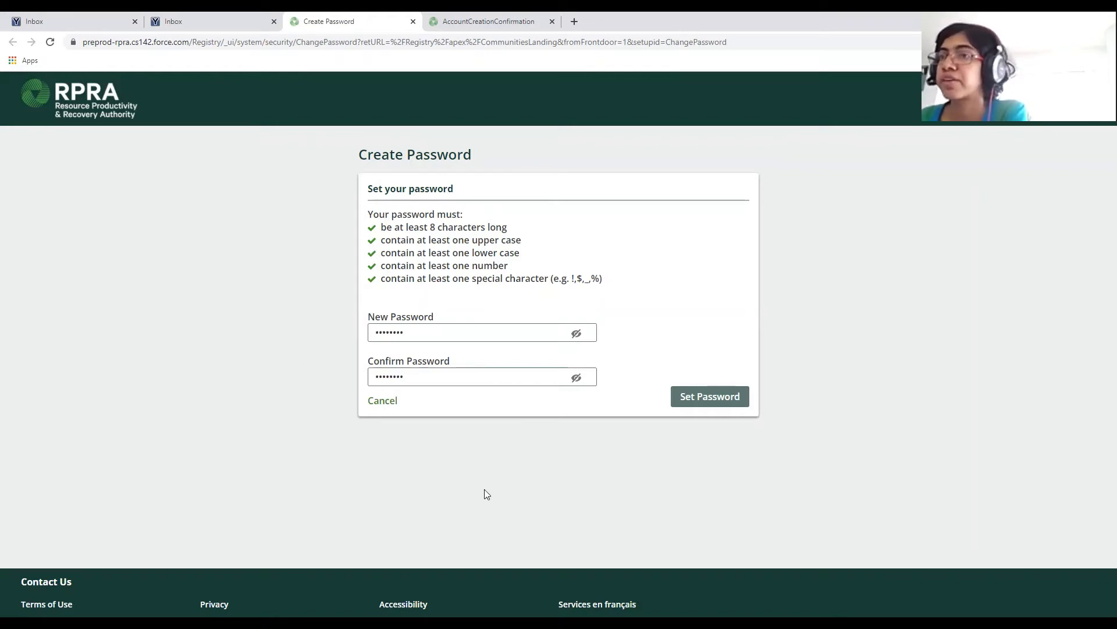
Save the new password with Set Password and start the Excess Soil program registration.
click(716, 396)
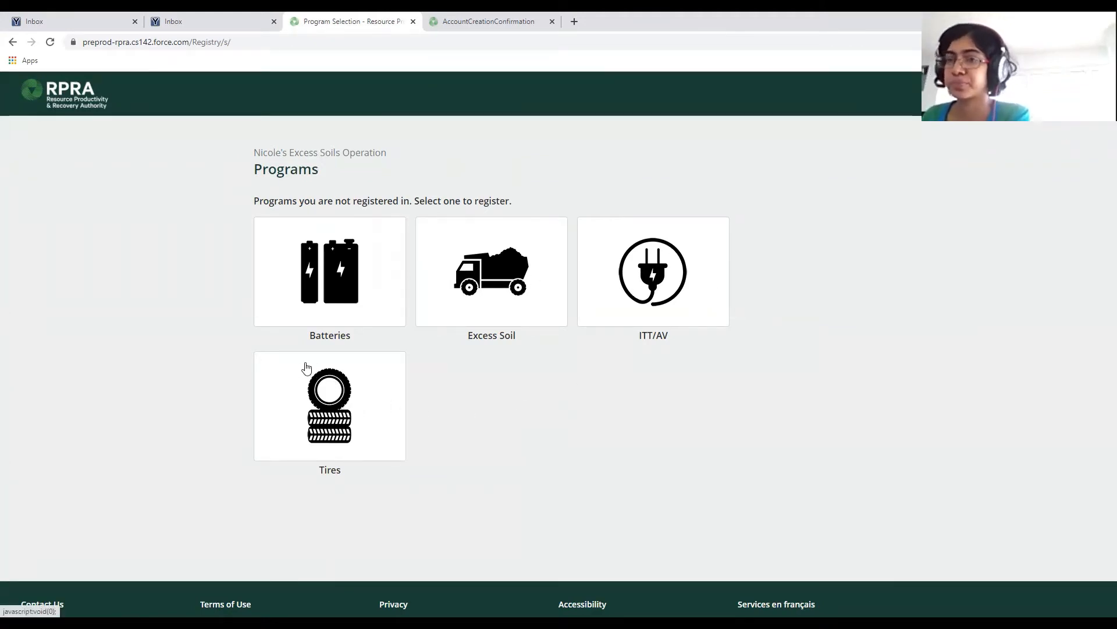
click(505, 273)
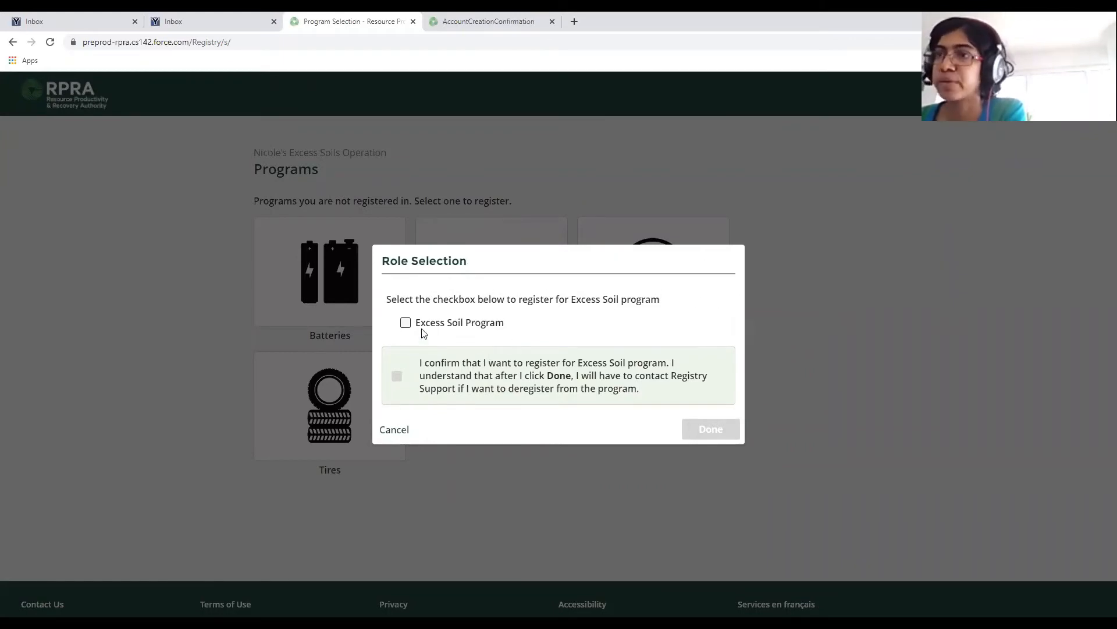
Select the Excess Soil Program role, tick the confirmation checkbox, and finish with Done.
click(407, 324)
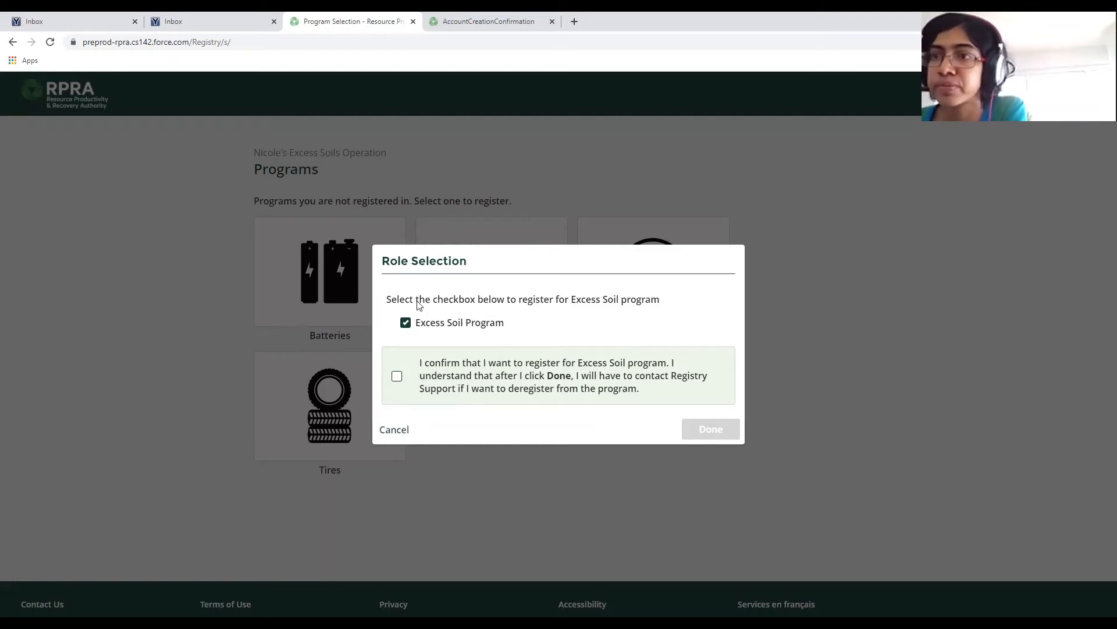
click(396, 379)
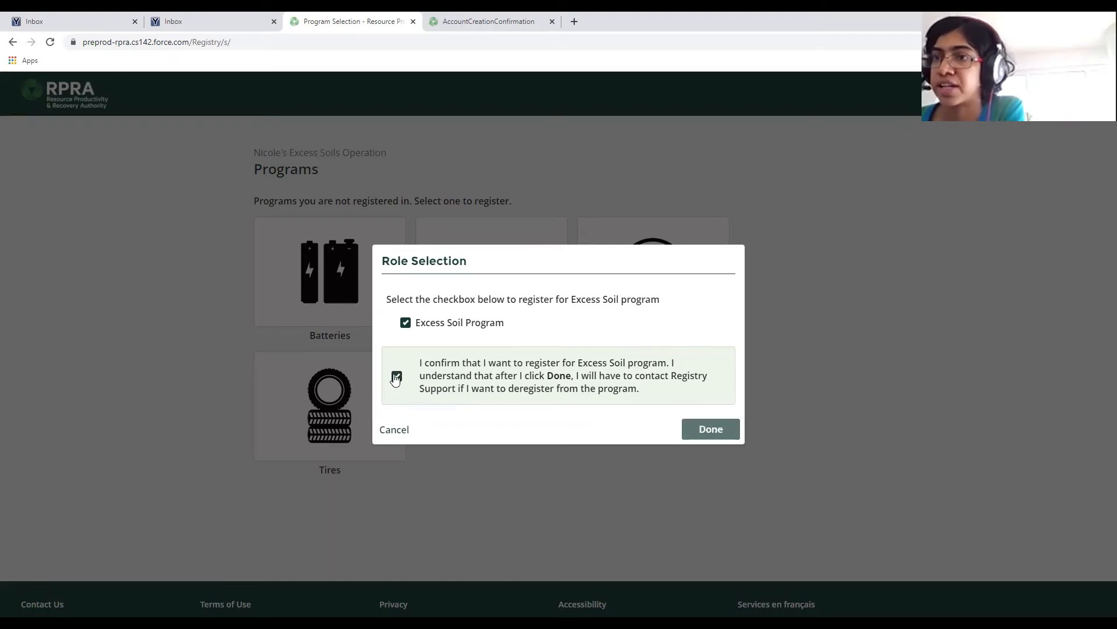
click(719, 430)
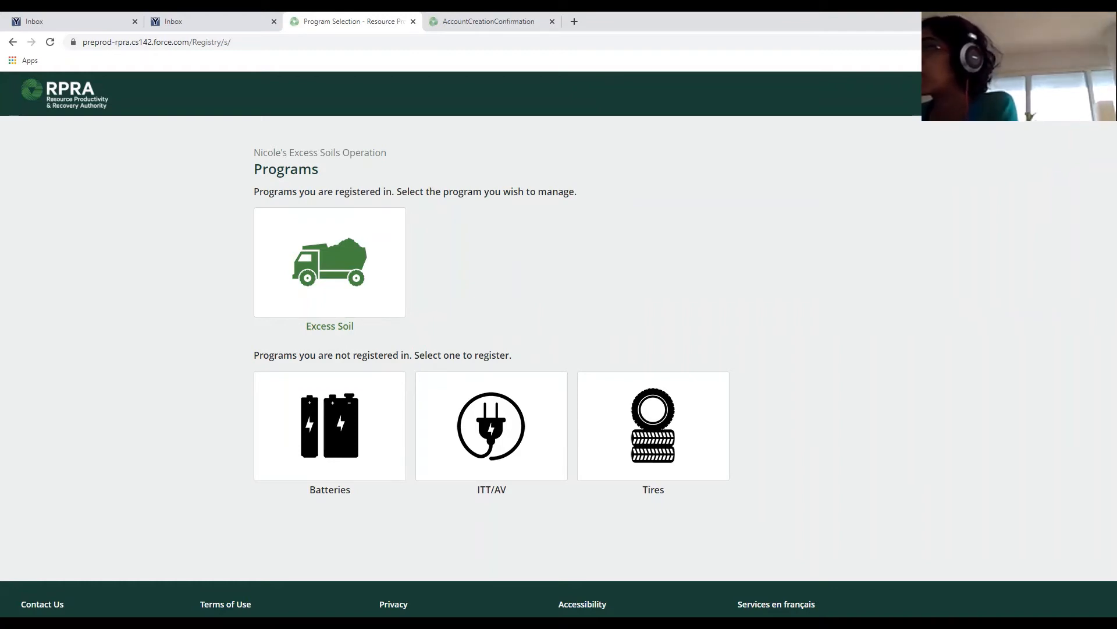
Open the header account dropdown to get to My Profile.
click(994, 94)
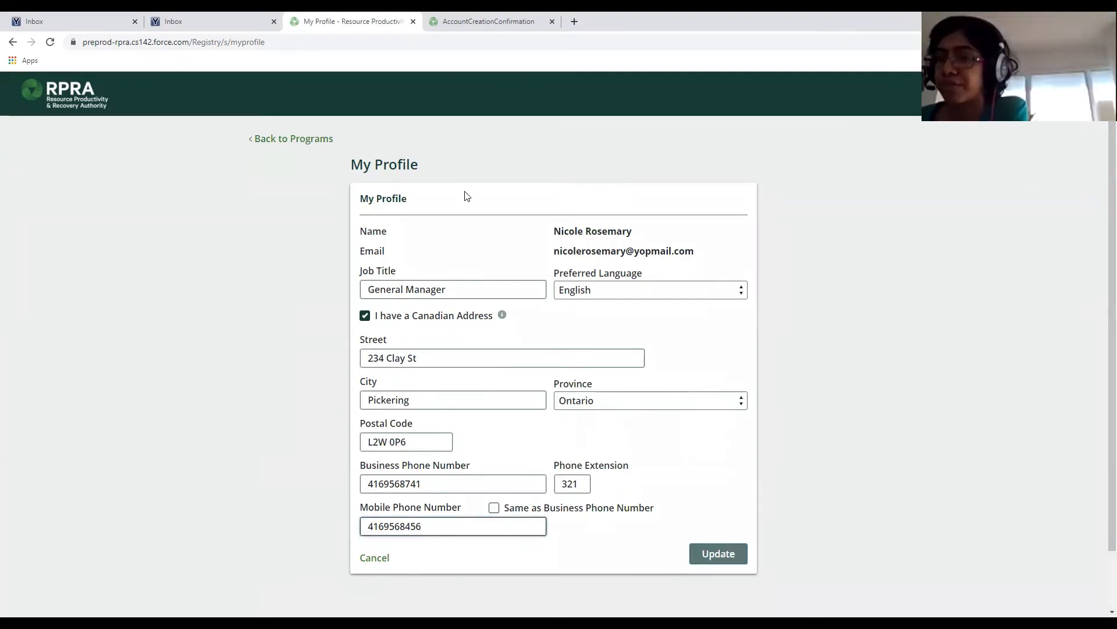
Save the My Profile details with Update and check the page for the success message.
click(732, 556)
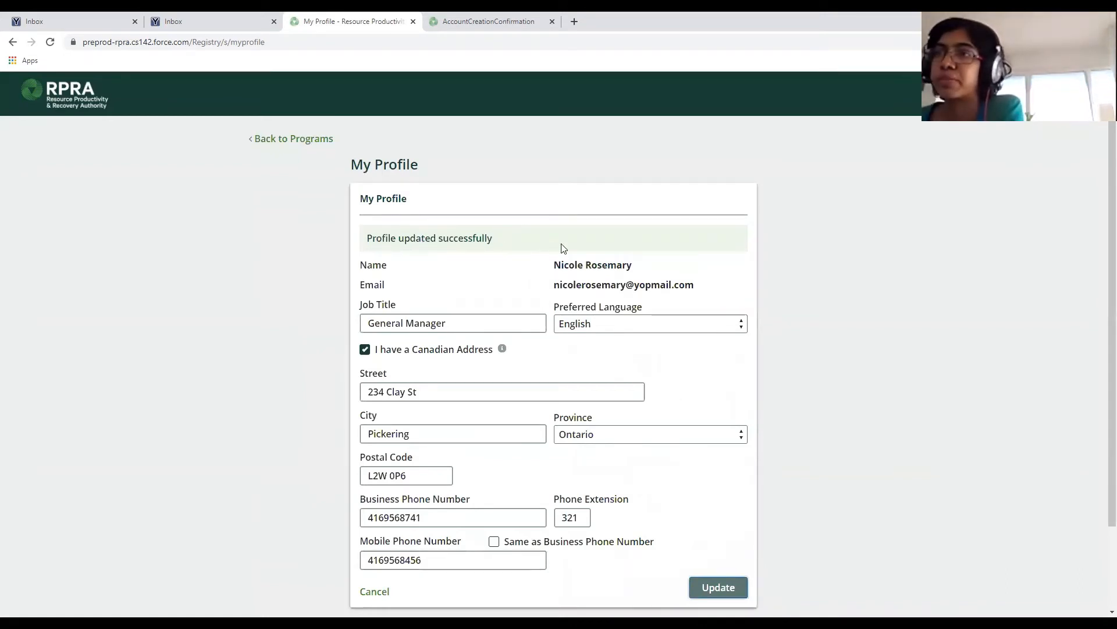
scroll(600, 246, down, 1)
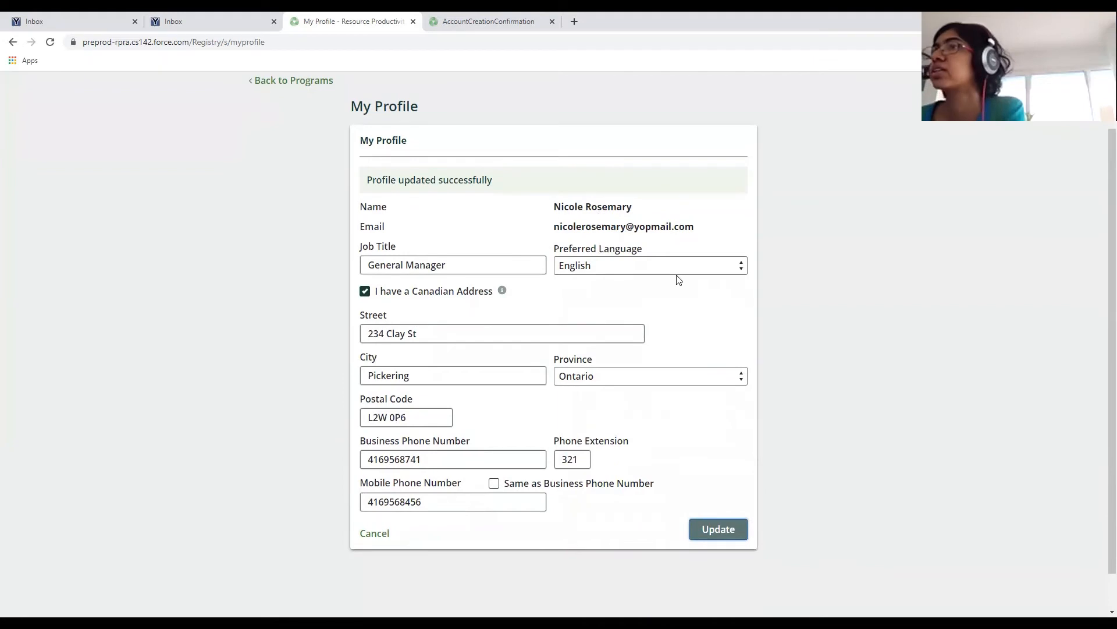
scroll(677, 280, up, 1)
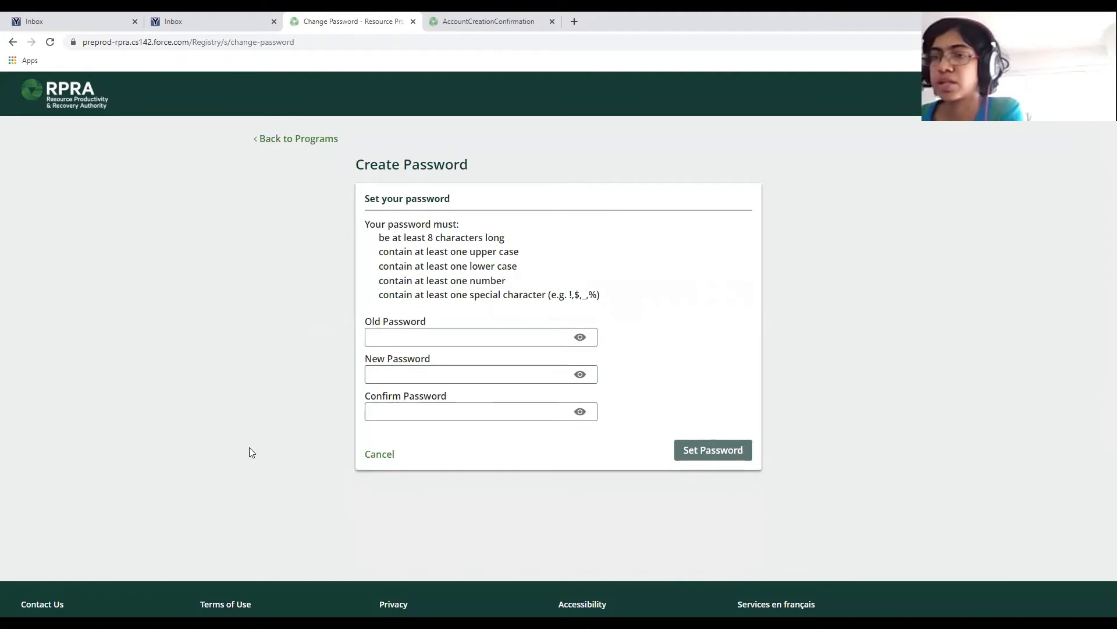
Cancel the password change and open My Business Profile from the account dropdown.
click(380, 455)
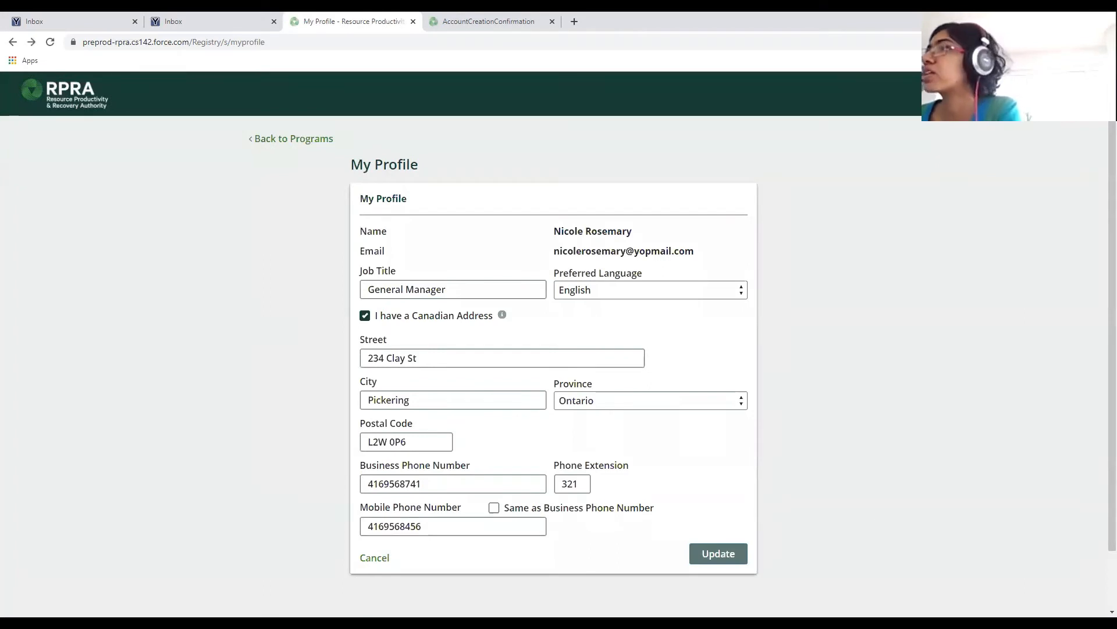
click(1010, 94)
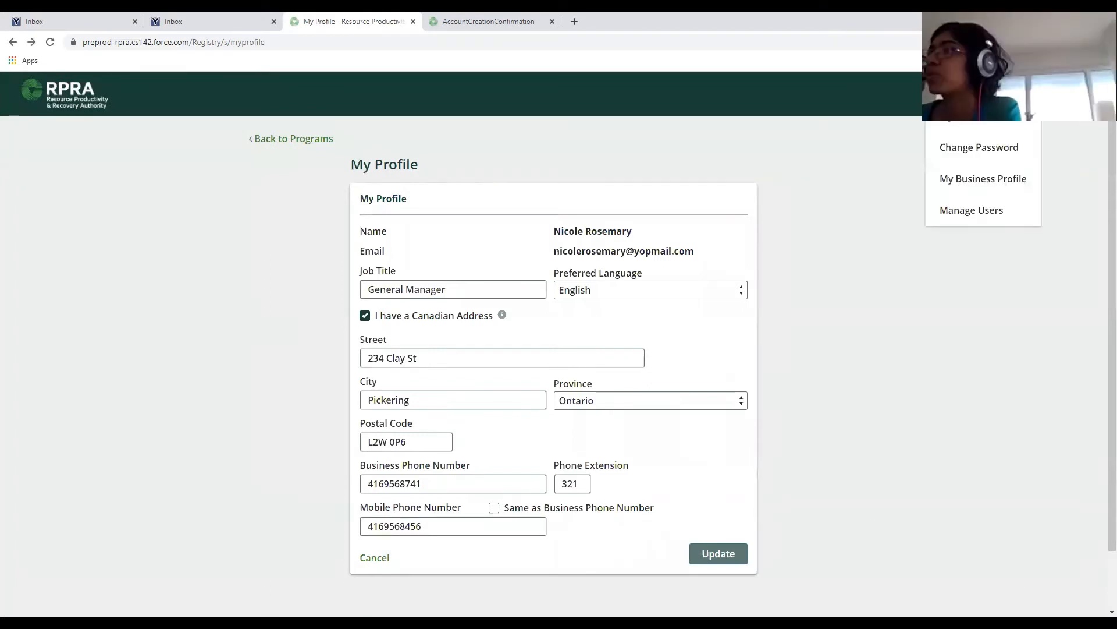
click(964, 184)
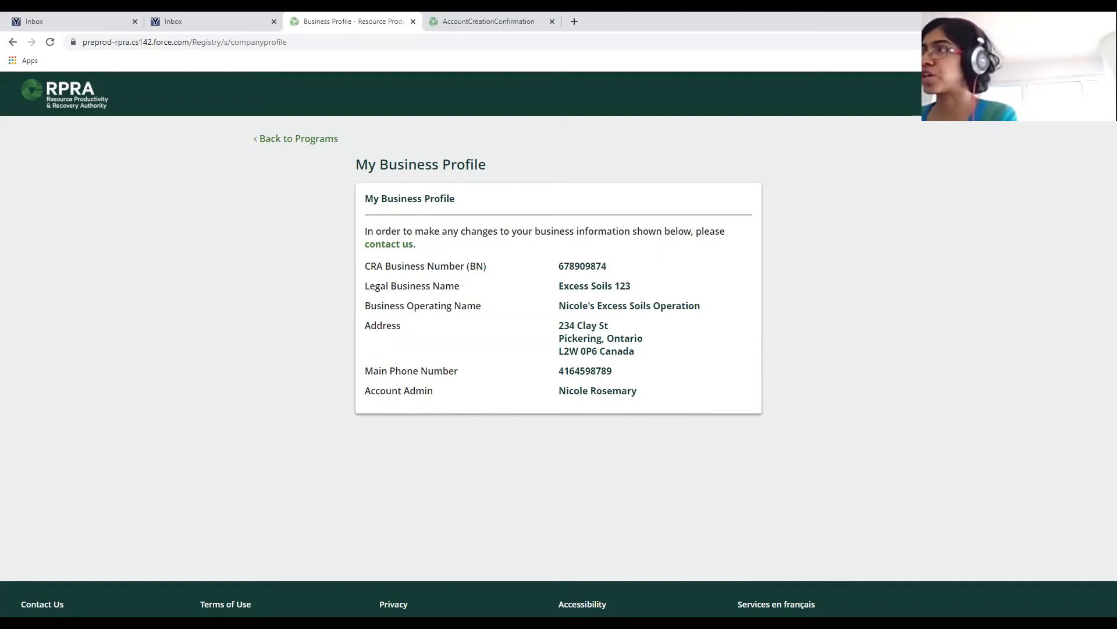
After reviewing the Excess Soils 123 business profile, open the account dropdown in the header.
click(1021, 93)
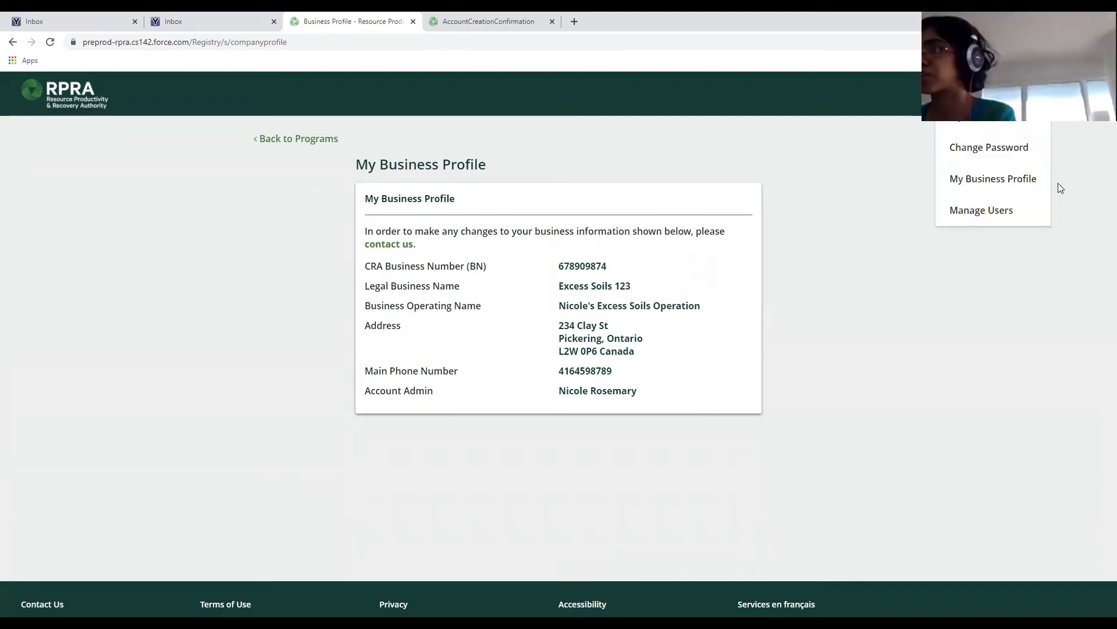
Choose Manage Users to view the Excess Soil program's still-empty active and inactive user lists.
click(977, 211)
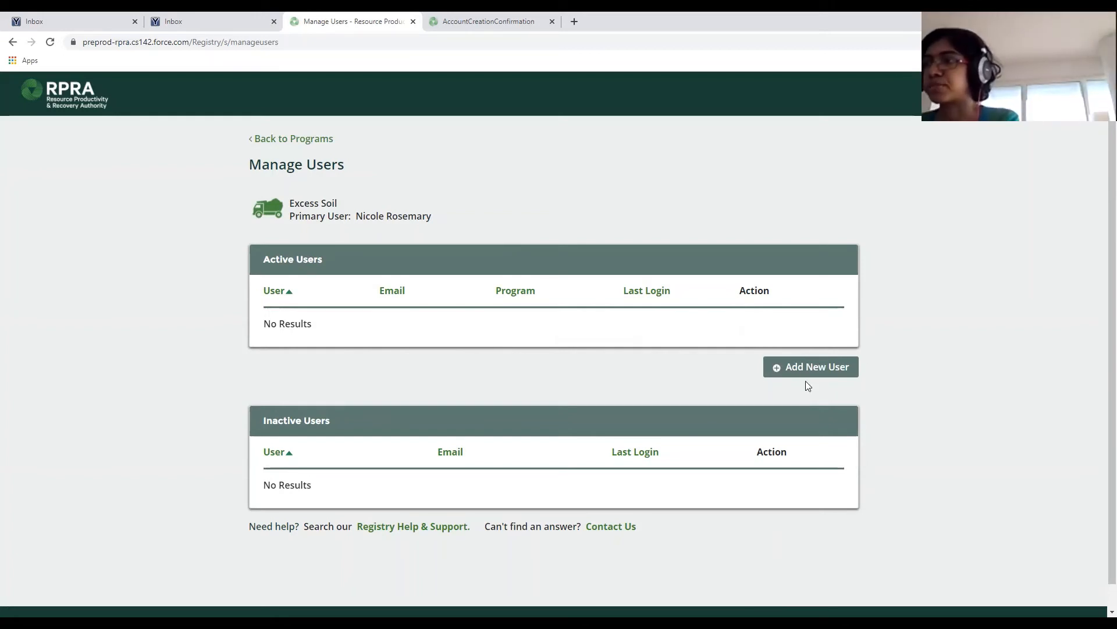
Add a new user by searching for their e-mail address and continuing to the user form.
click(778, 366)
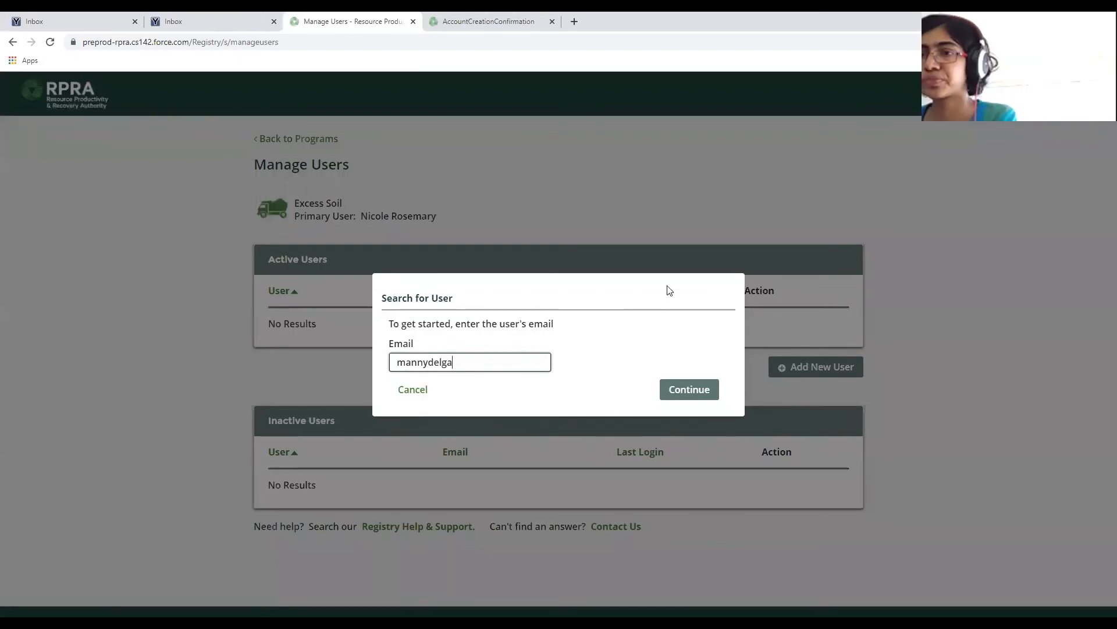
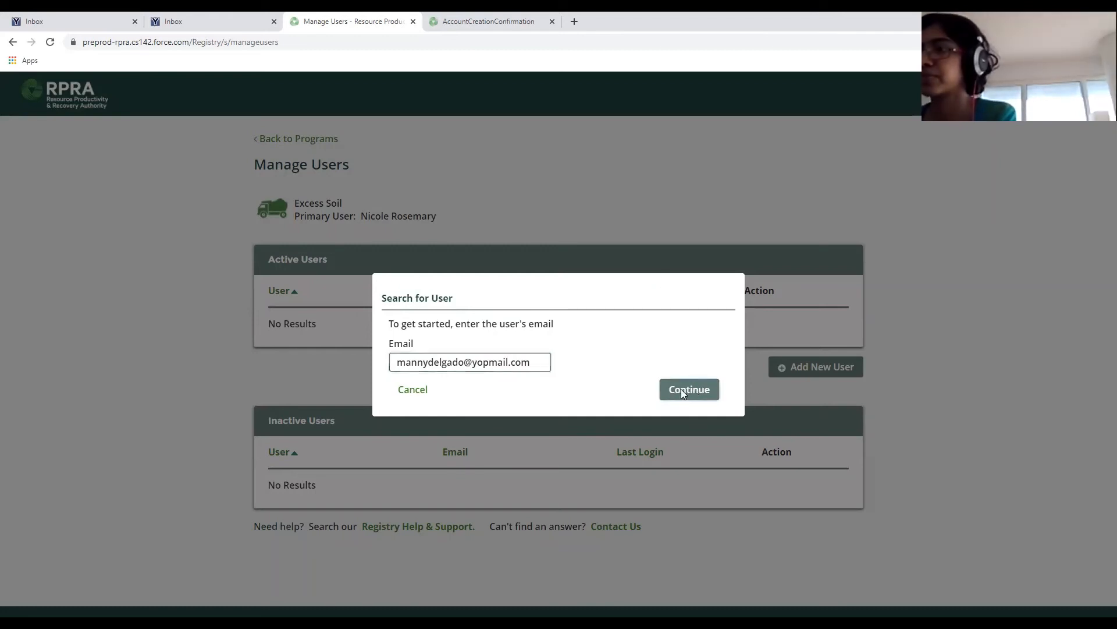
click(678, 391)
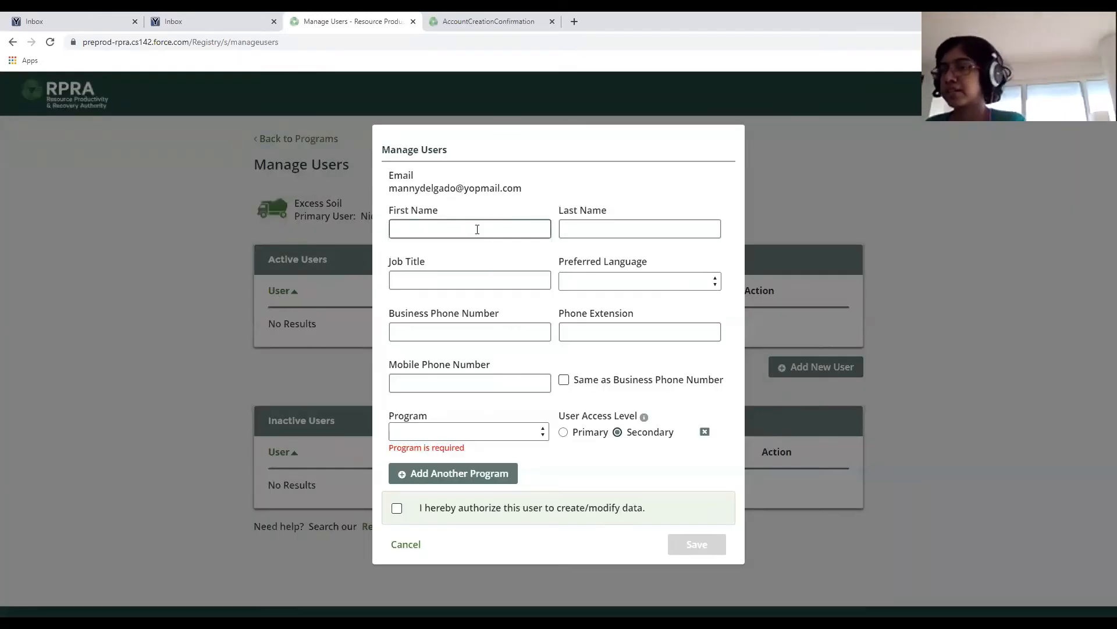
Enter the user's first name, job title 'Manager - Parts', and English as preferred language.
text(Manny)
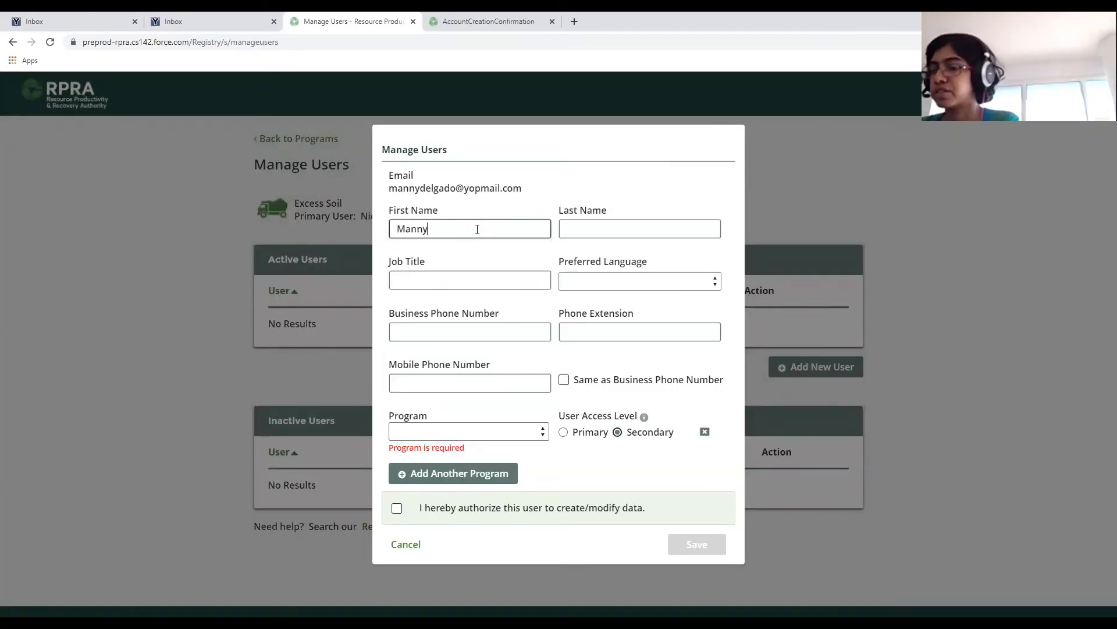
key(Tab)
key(Tab)
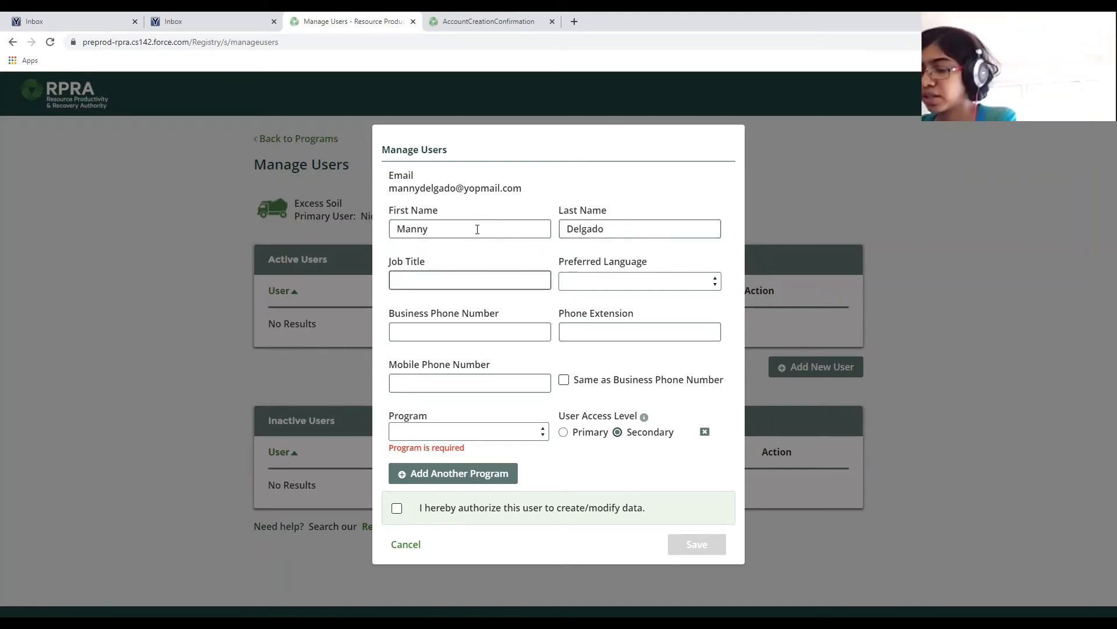
text(Manager)
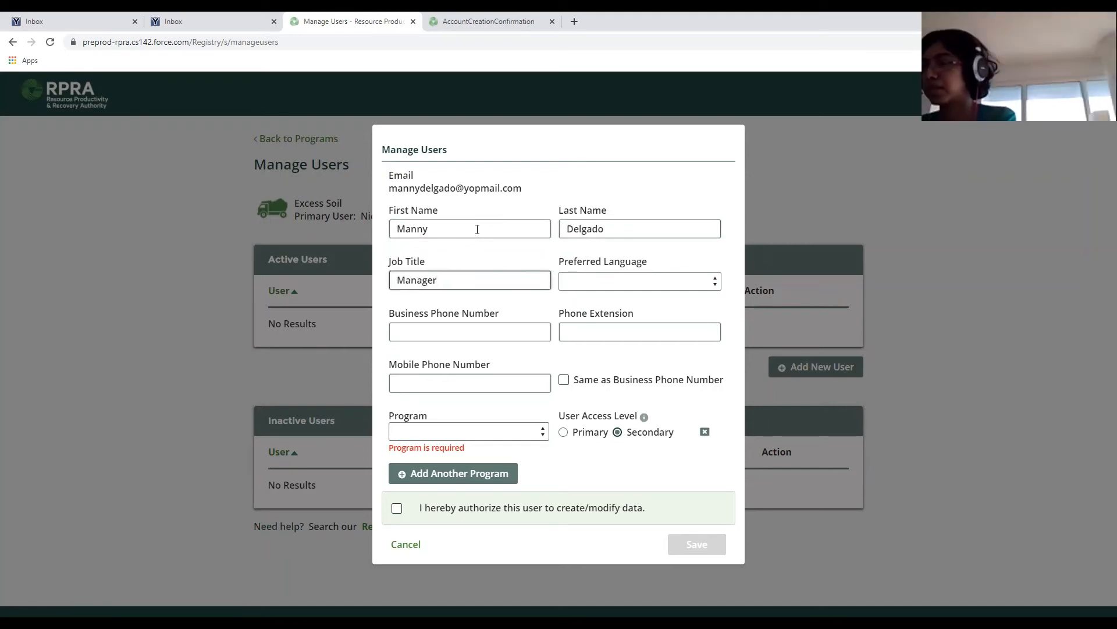
text( - Parts)
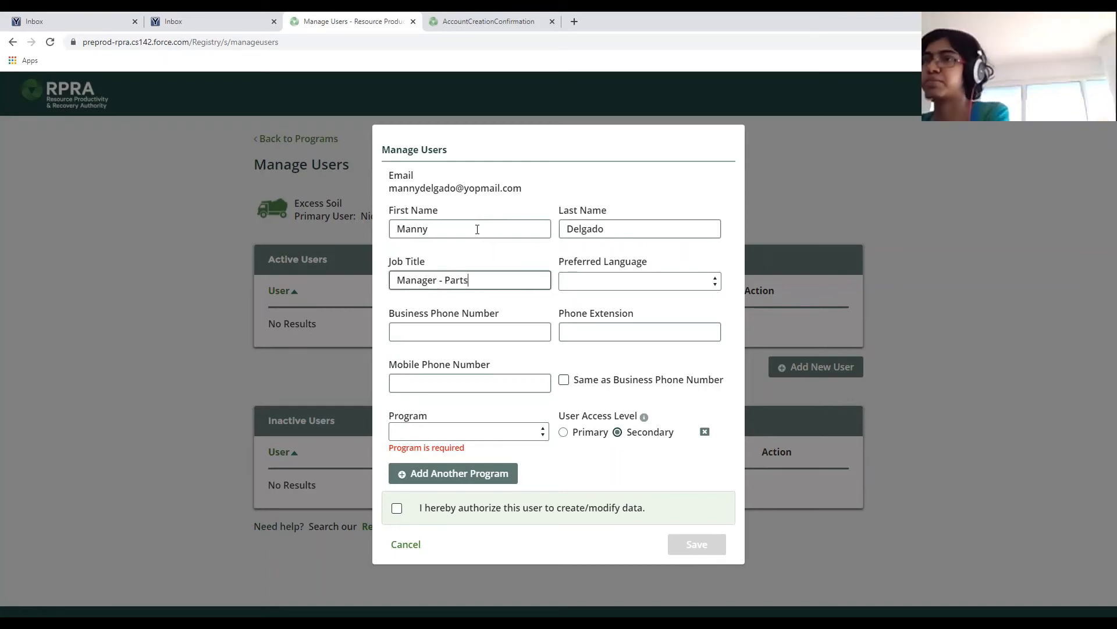
key(Tab)
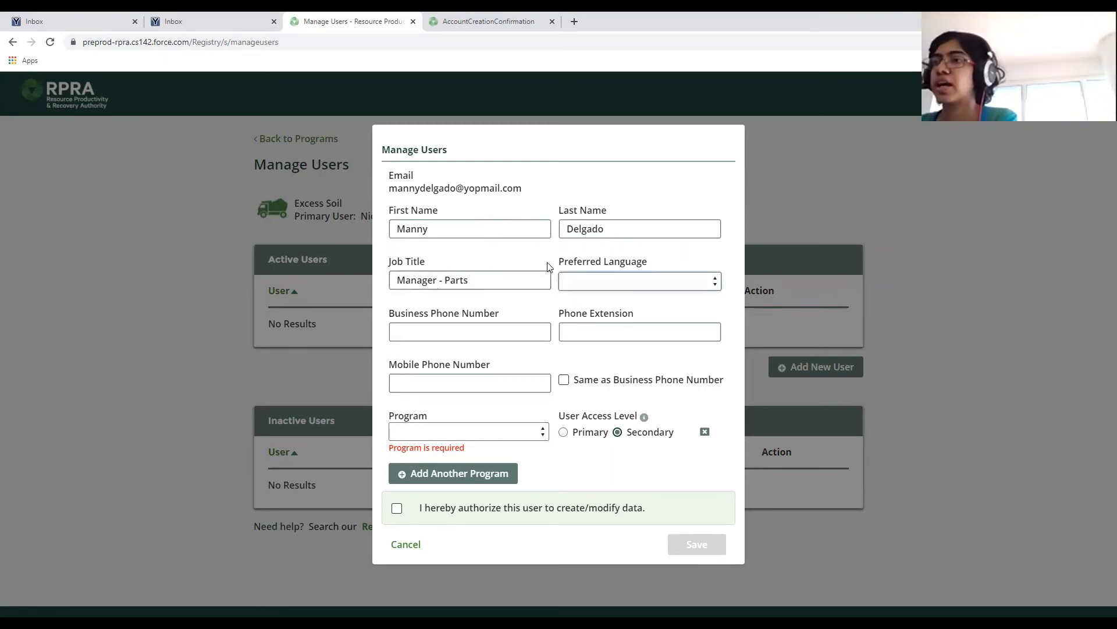
click(626, 289)
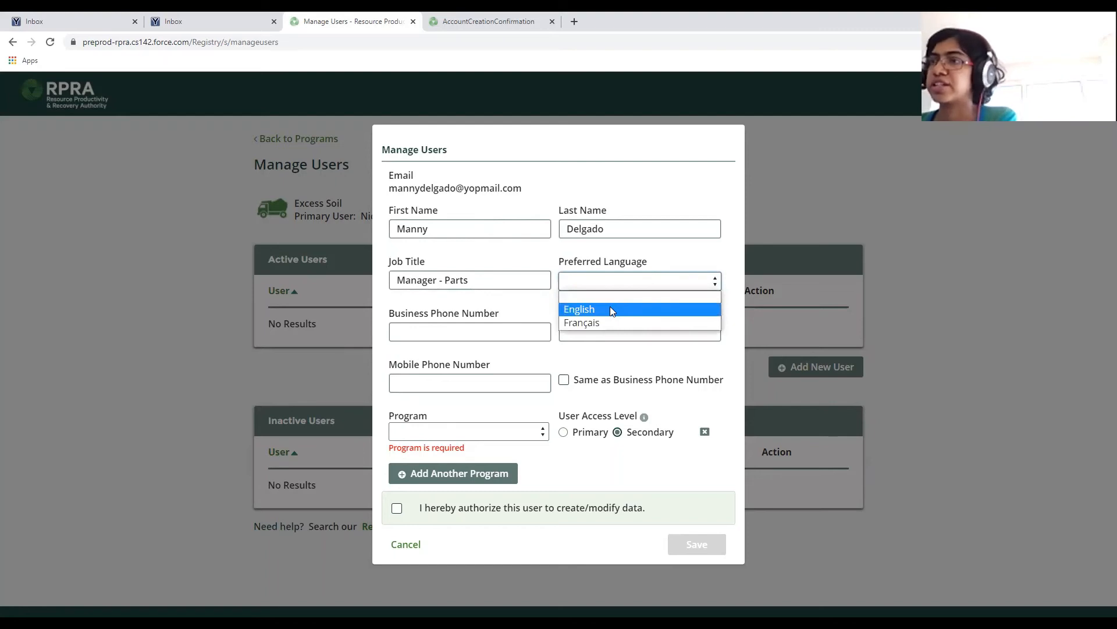
click(610, 306)
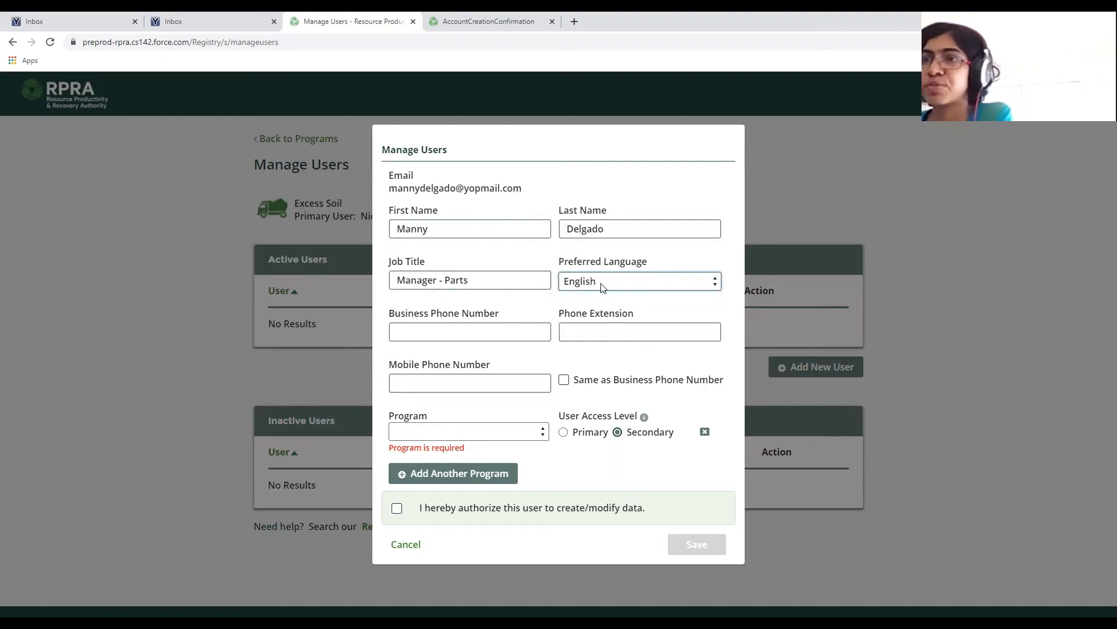
click(602, 287)
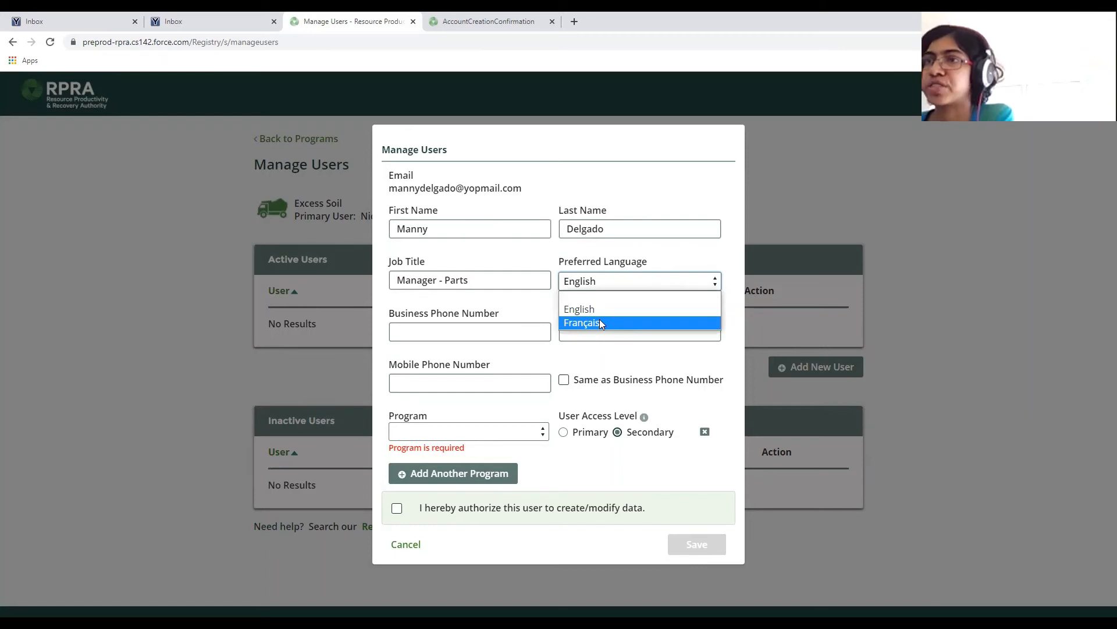
click(600, 322)
click(599, 288)
click(595, 309)
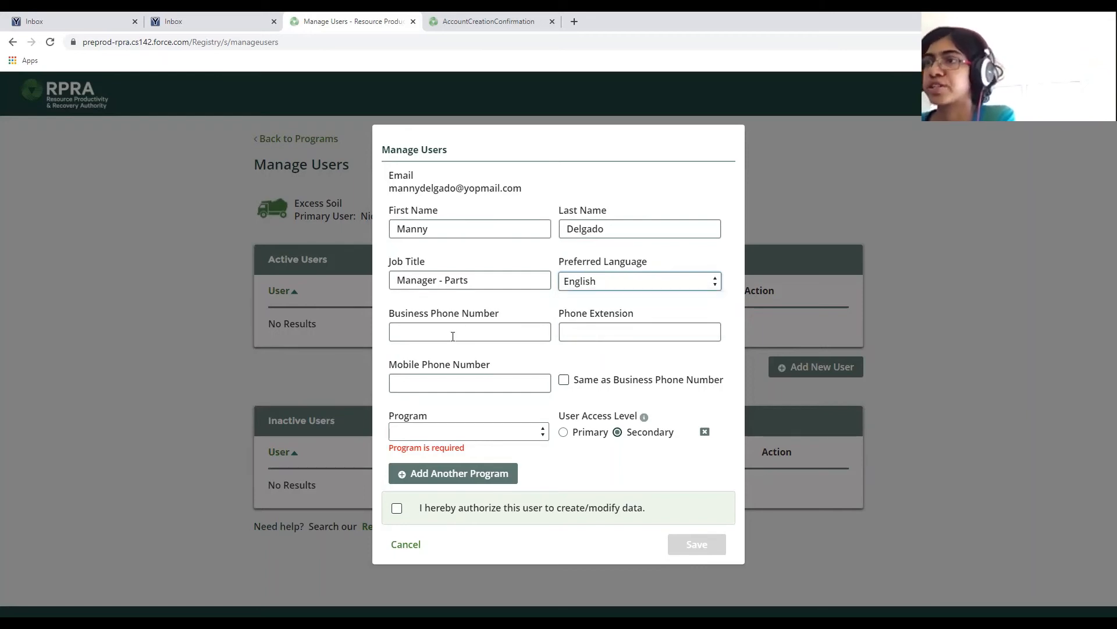
Enter the business phone number, make the mobile match it, and assign the Excess Soil program.
click(453, 337)
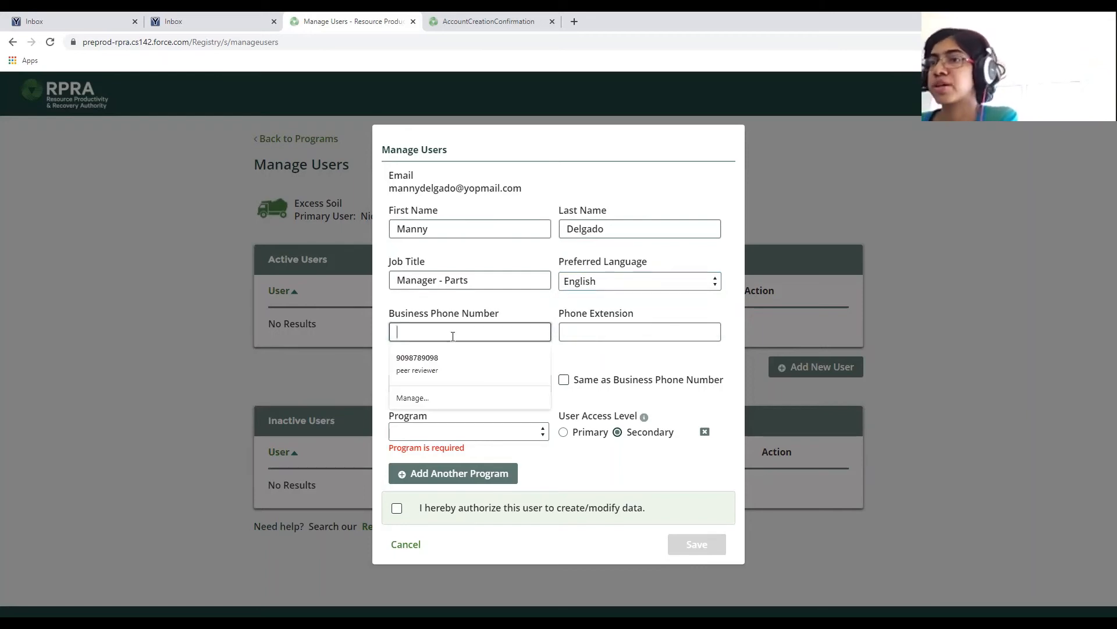
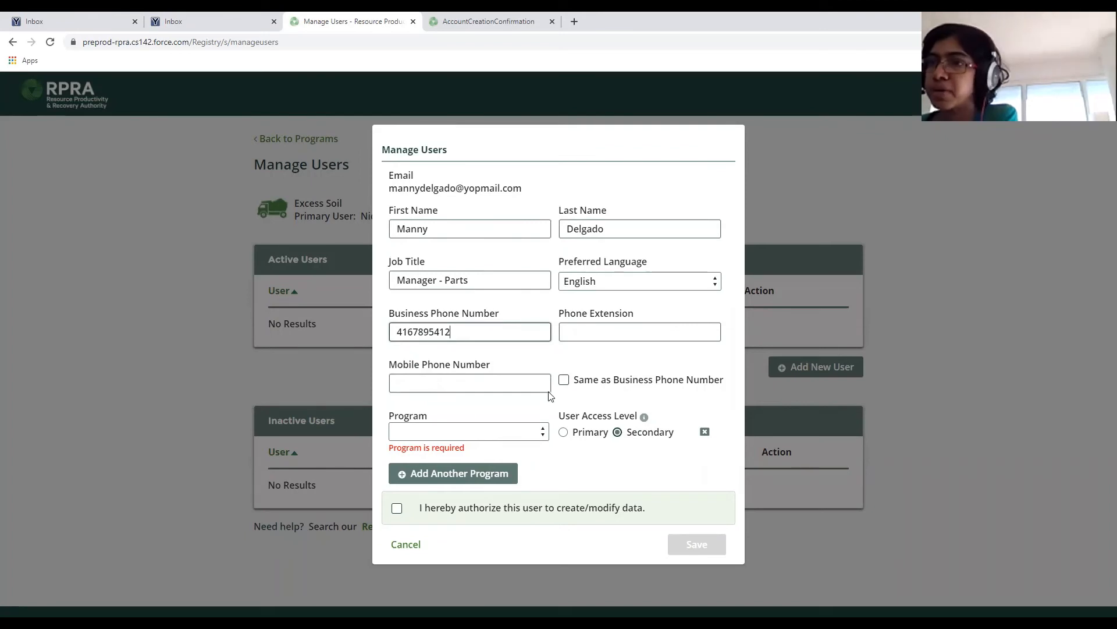
click(564, 380)
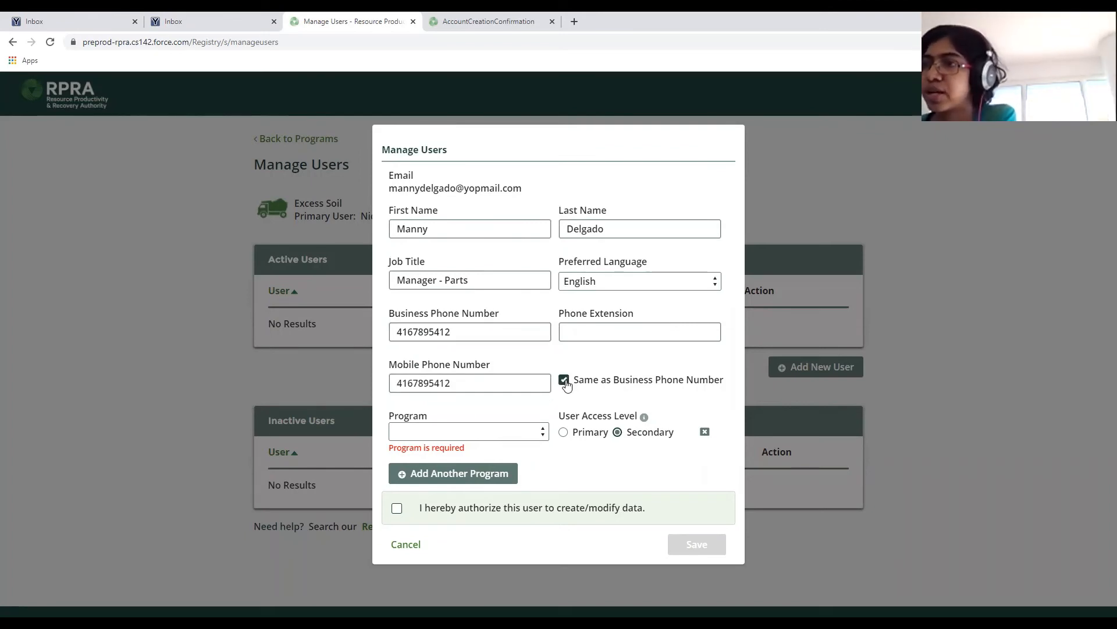
click(515, 433)
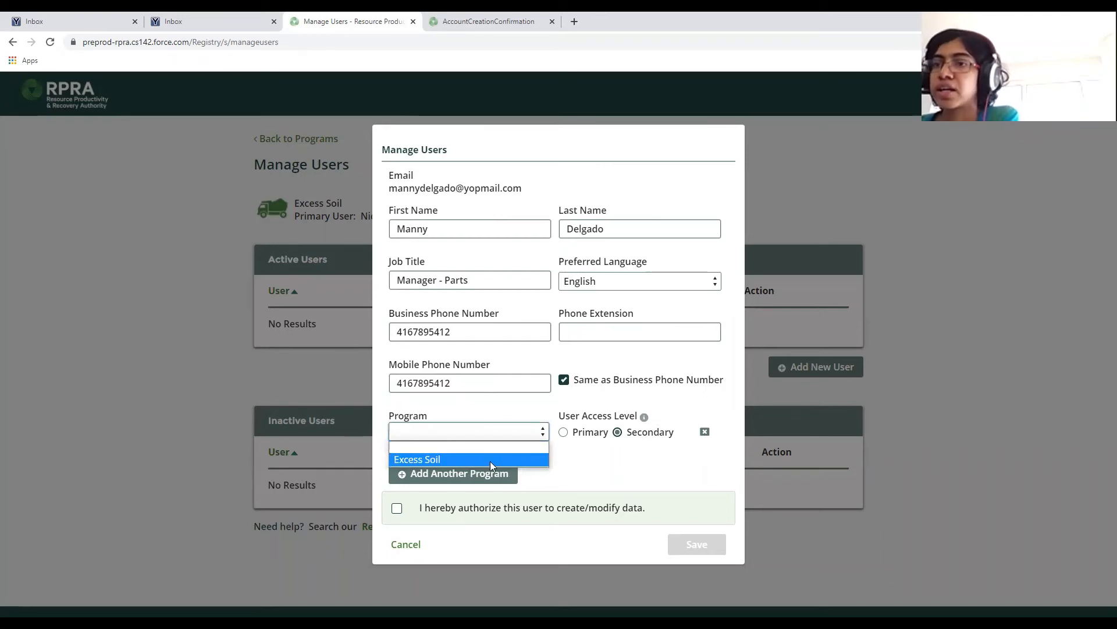
click(460, 459)
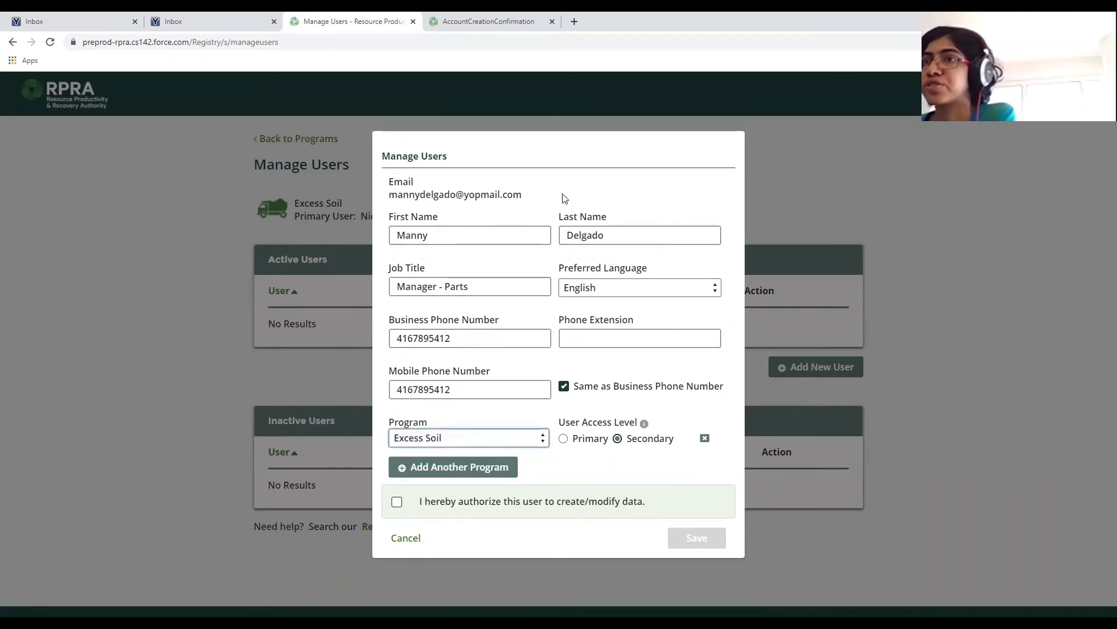
Keep Excess Soil as the program, authorize the user to create/modify data, and save.
click(524, 444)
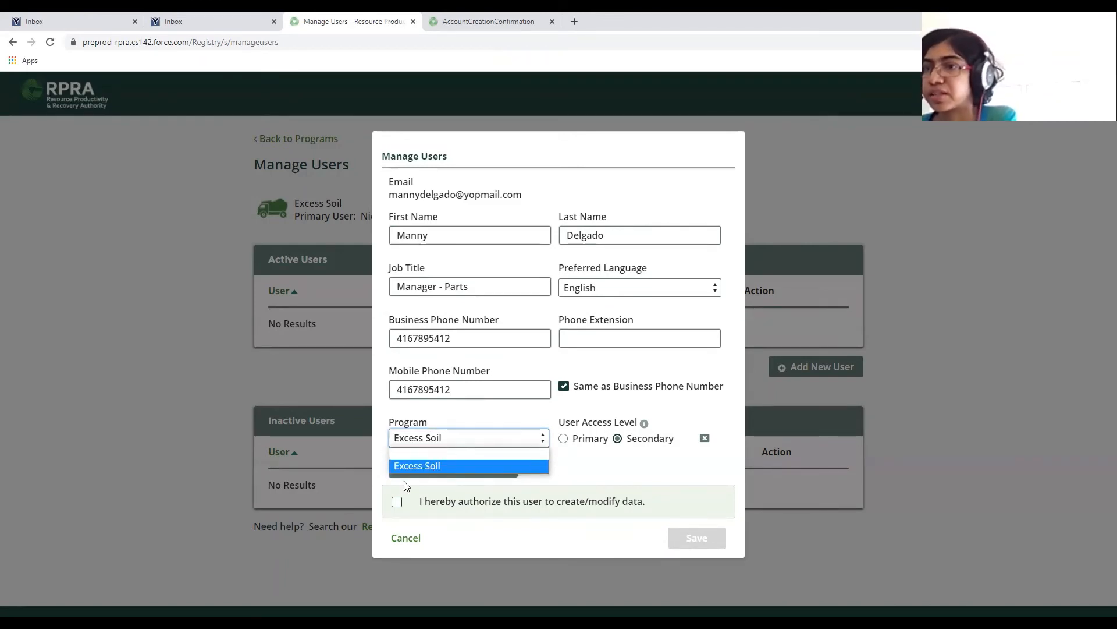
click(431, 467)
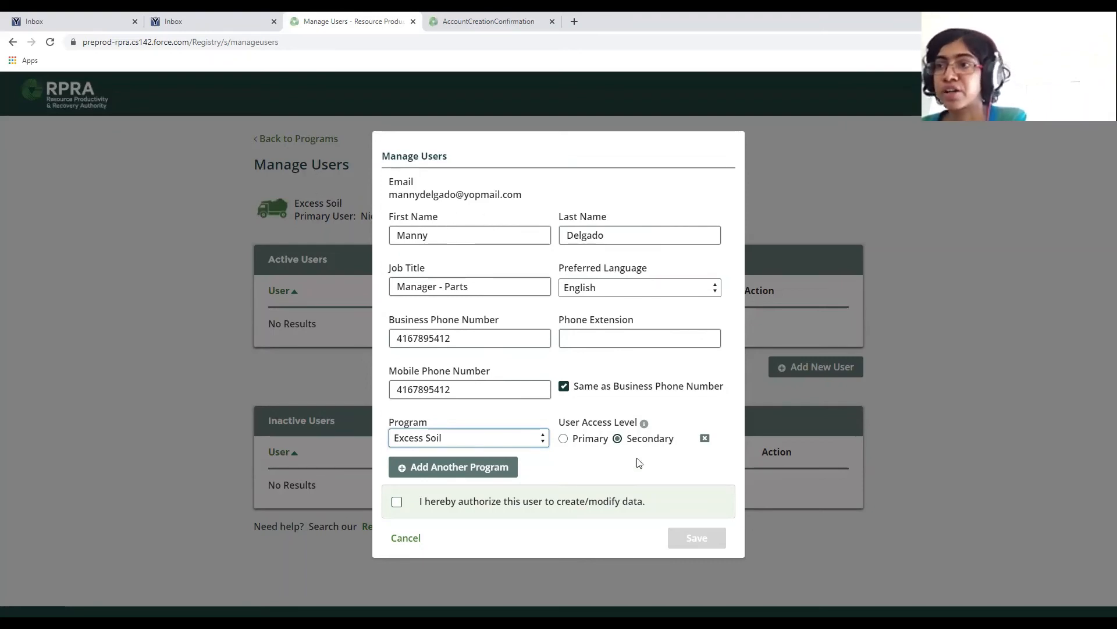
click(398, 505)
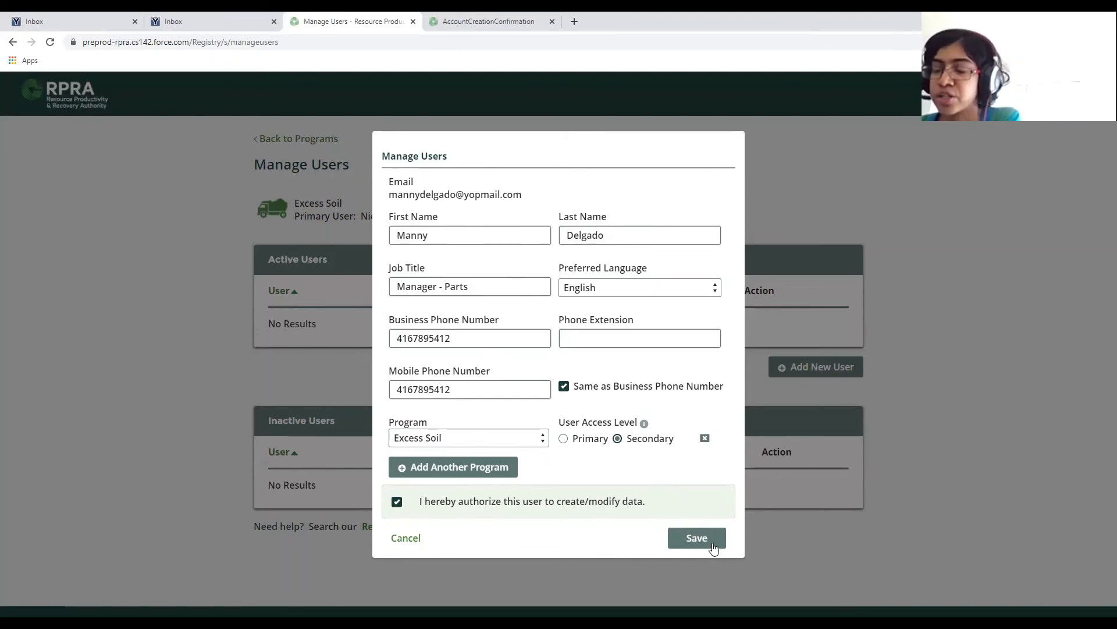
click(398, 504)
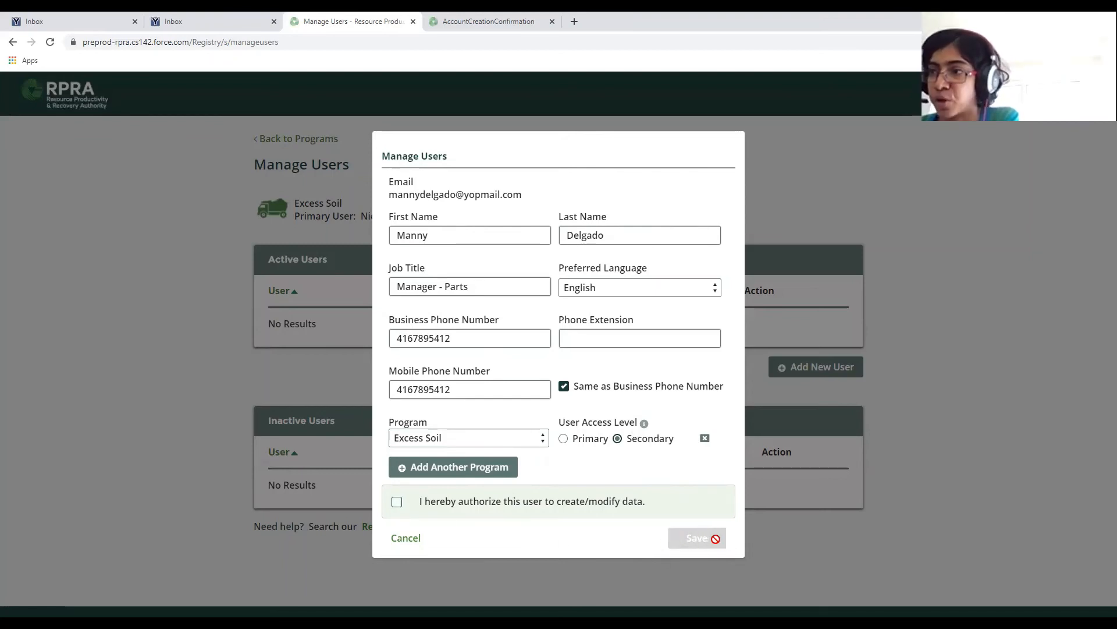
click(397, 504)
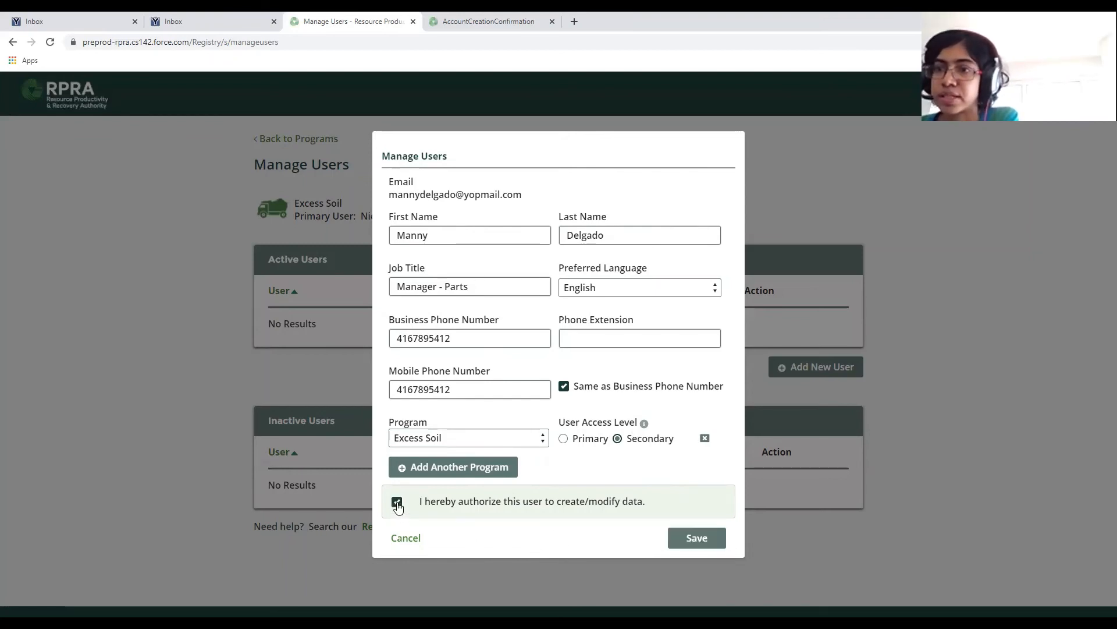
click(705, 541)
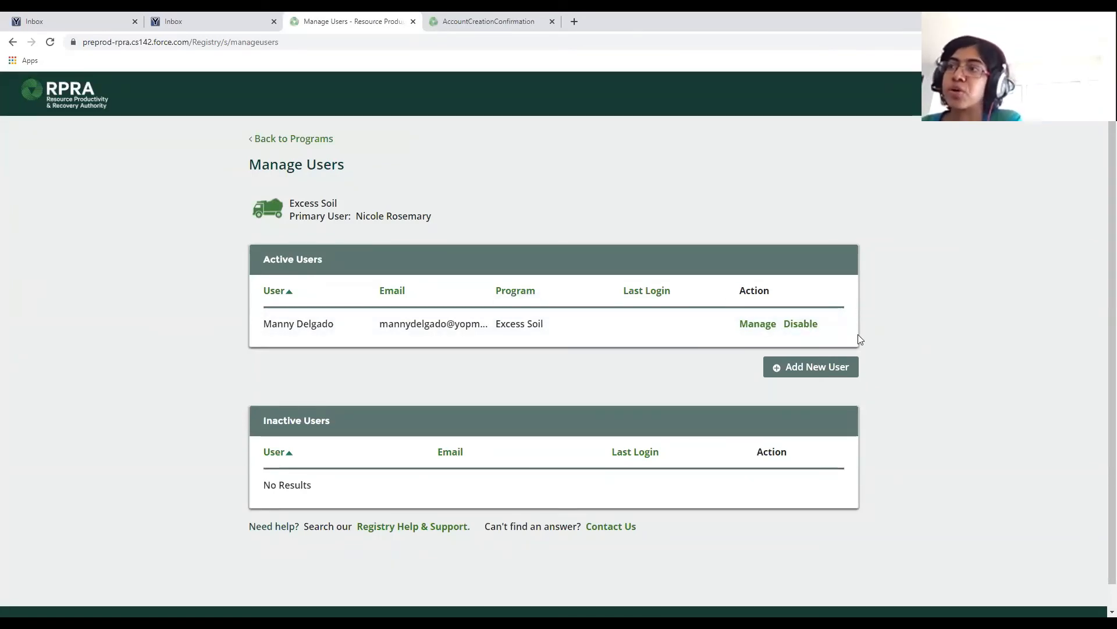
Disable the secondary user, ticking the authorization checkbox and saving to make them inactive.
click(802, 324)
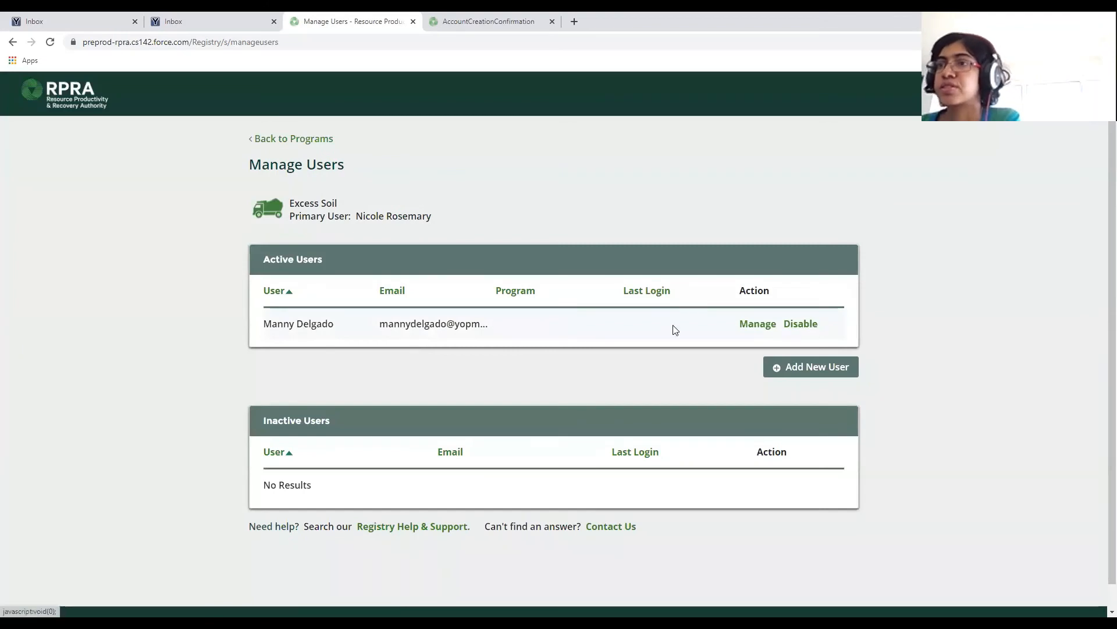
click(766, 325)
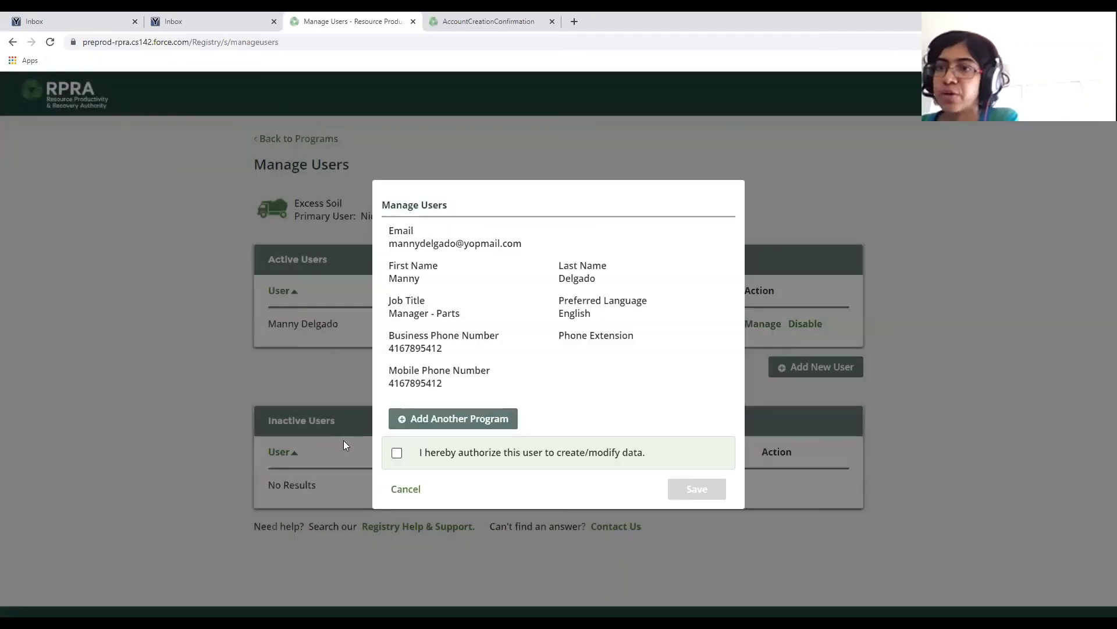
click(398, 455)
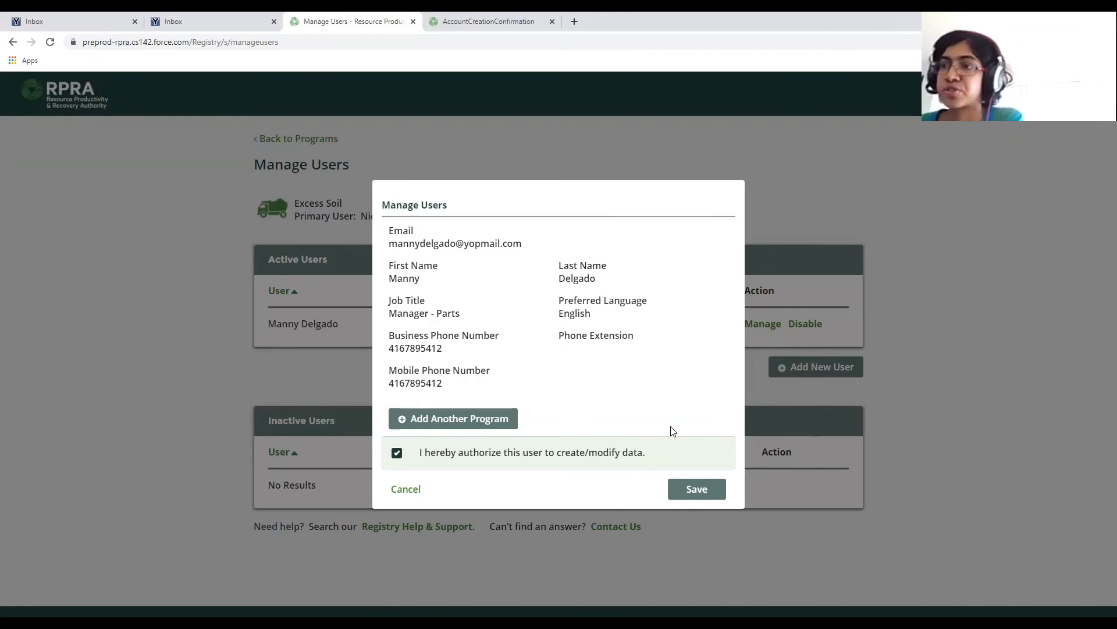
click(683, 491)
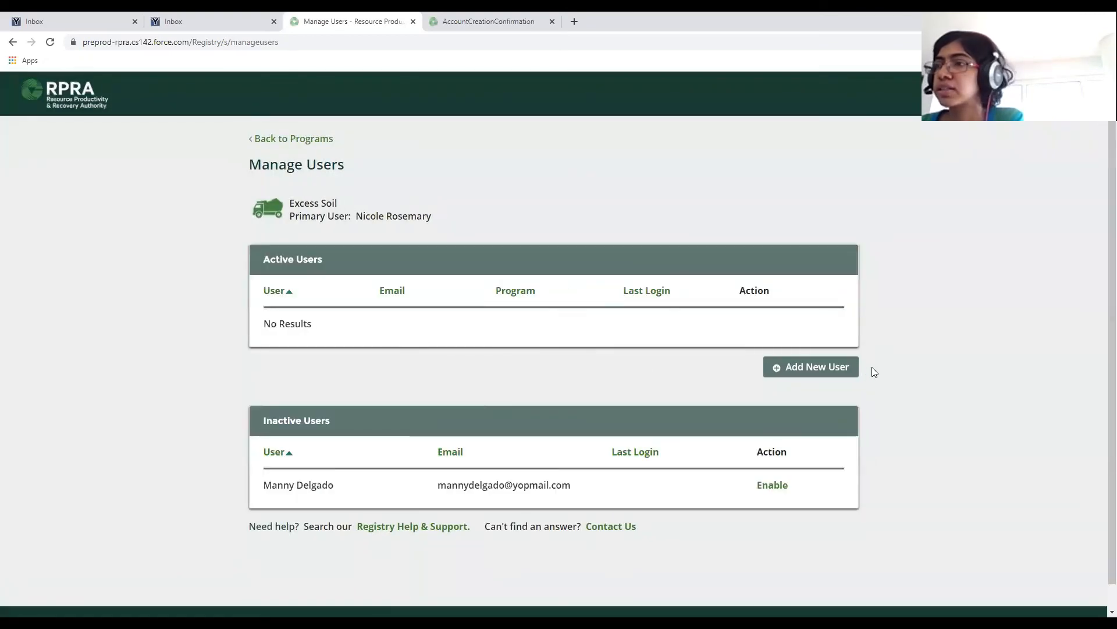
Enable the inactive user with program Excess Soil, tick the authorization box, and save.
scroll(516, 474, down, 1)
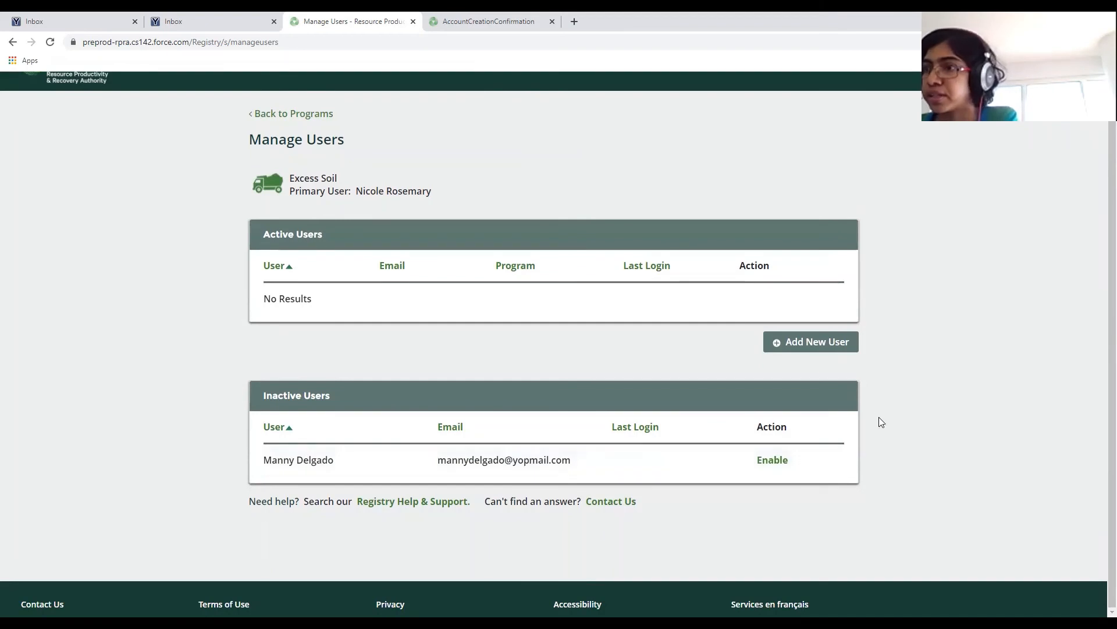
click(773, 461)
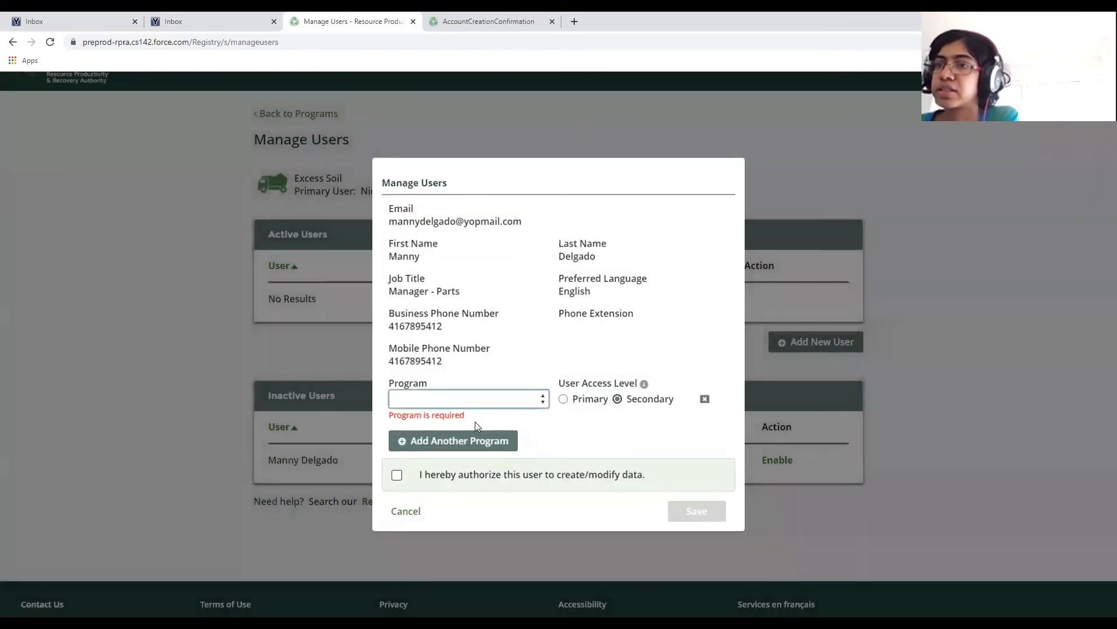
click(469, 400)
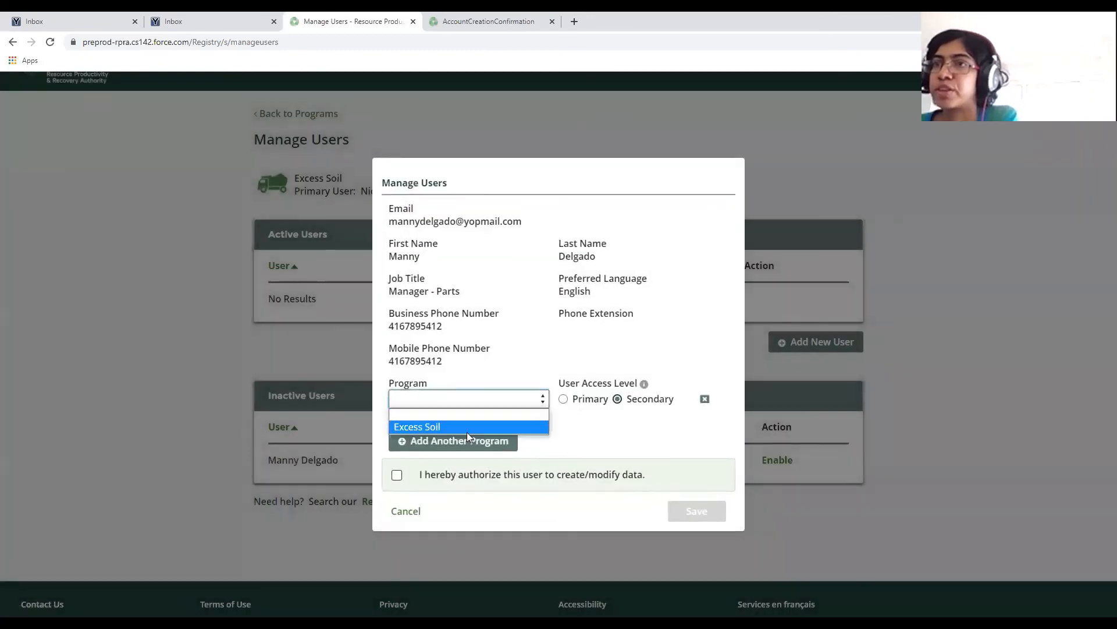
click(531, 428)
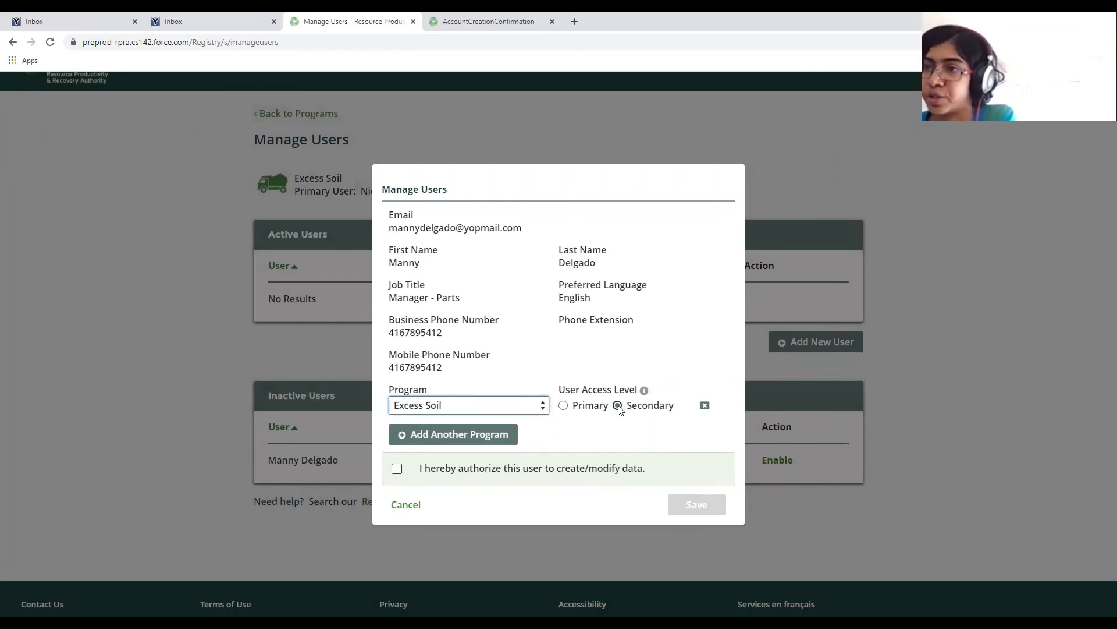
click(397, 470)
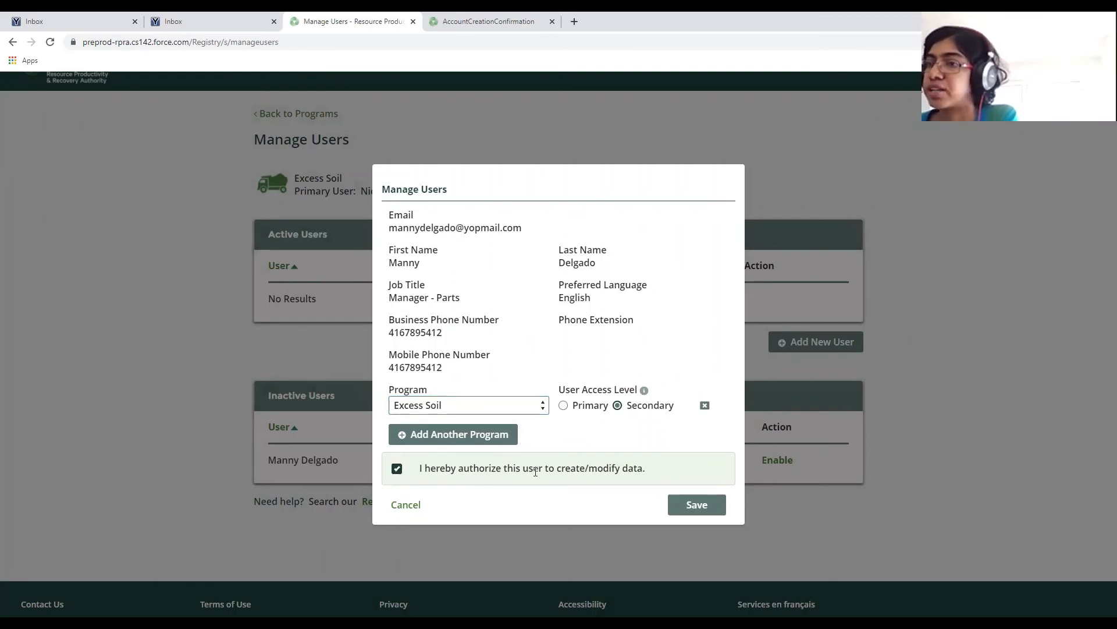
click(705, 502)
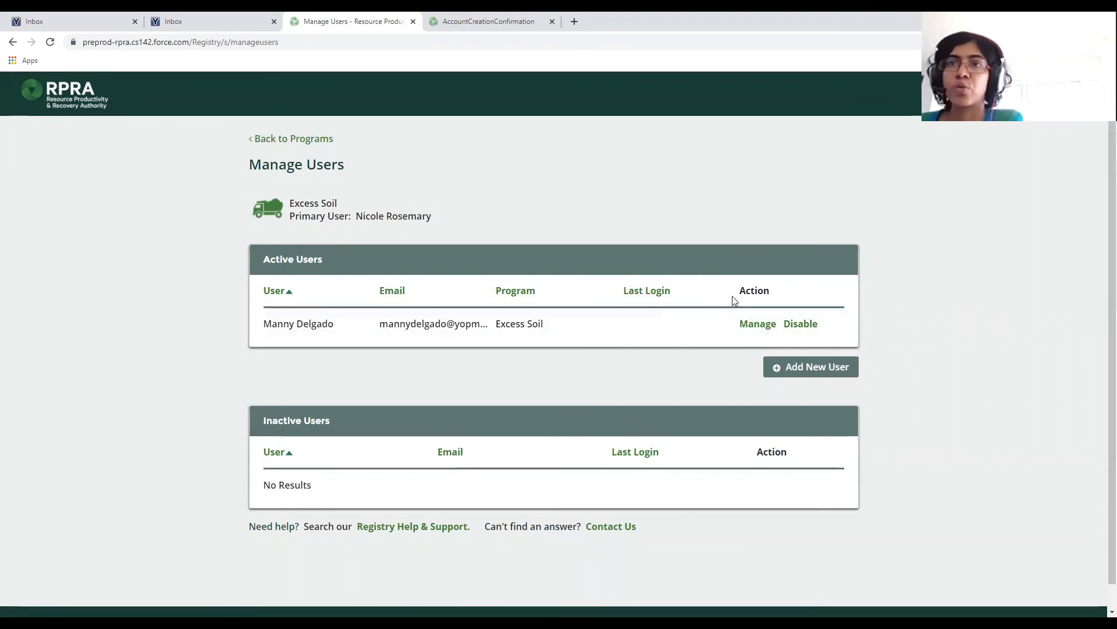
Return to the programs list and open the Excess Soil Registry Homepage.
click(296, 139)
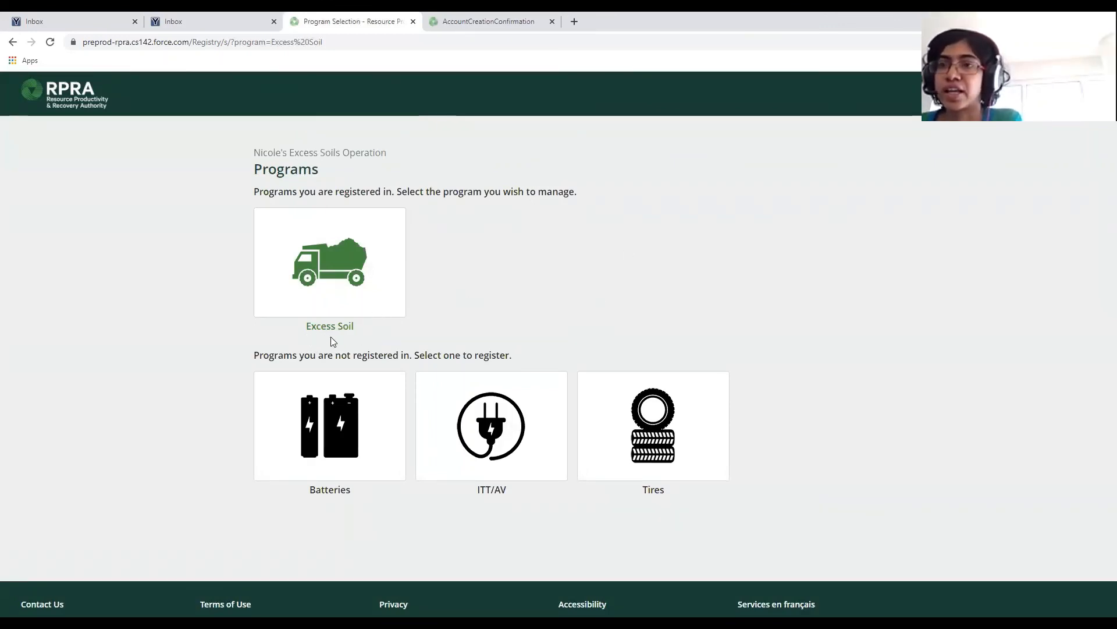
click(359, 297)
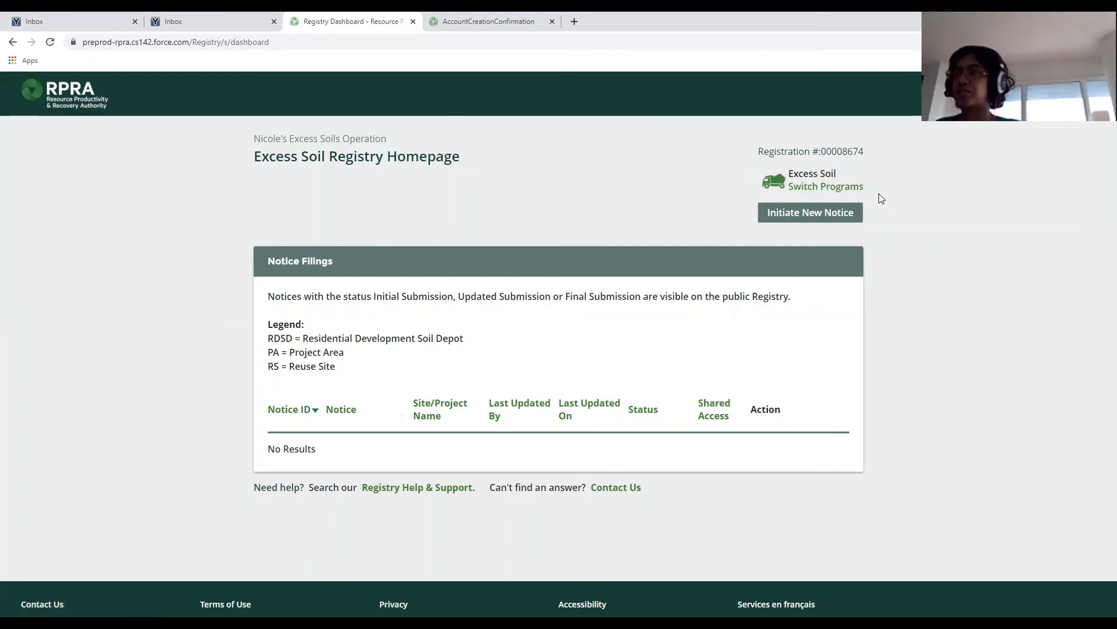
click(811, 187)
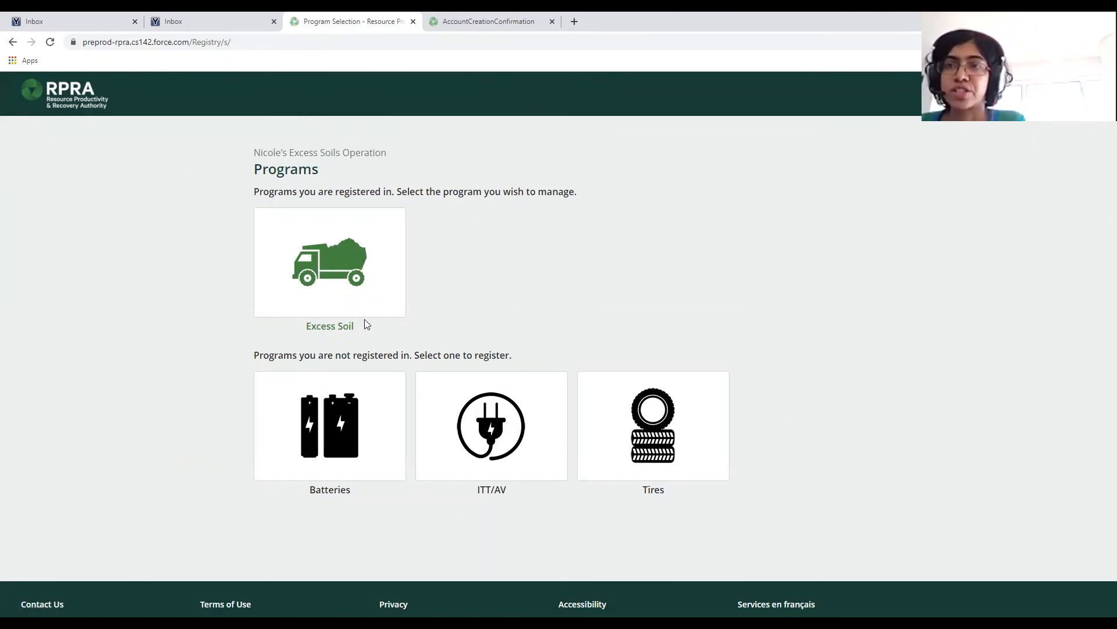
click(351, 266)
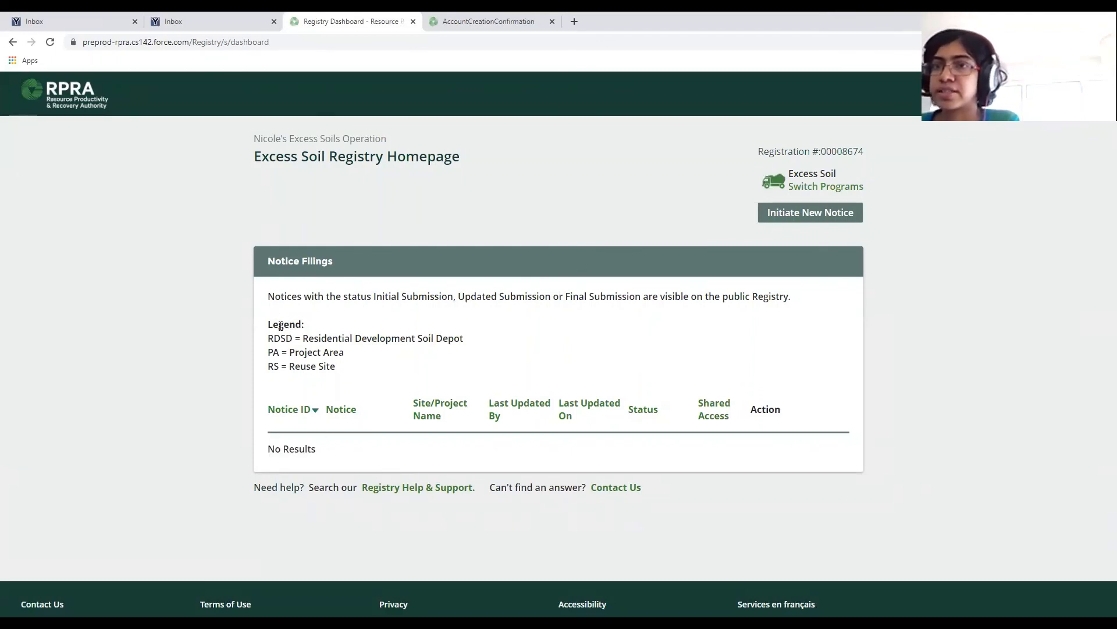